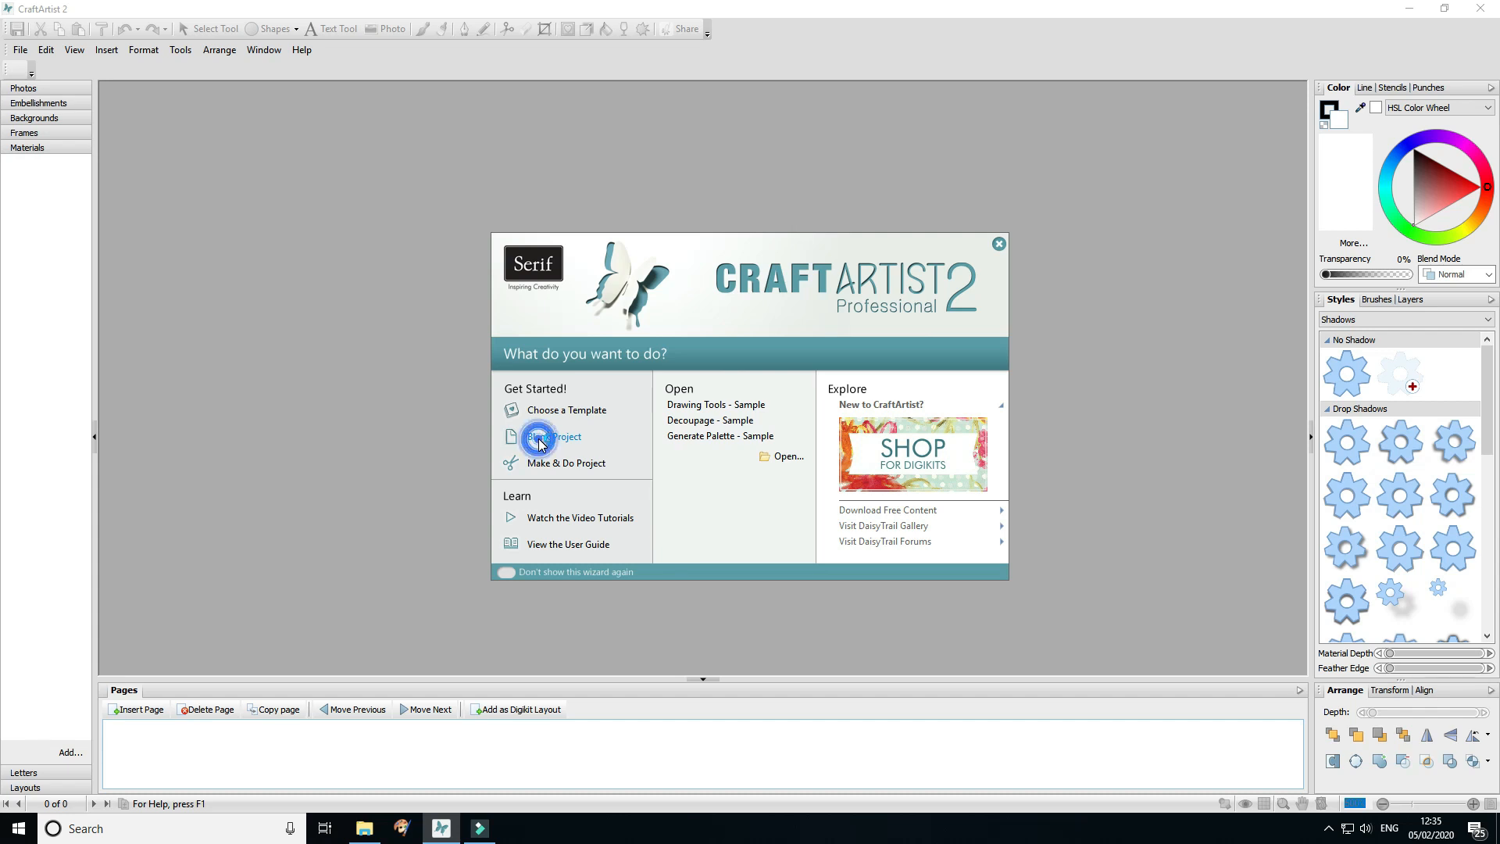
Step: Create a blank project with the regular 6"x6" page size and dismiss the Digikit Browser
{"action": "left_click", "coordinate": [538, 438]}
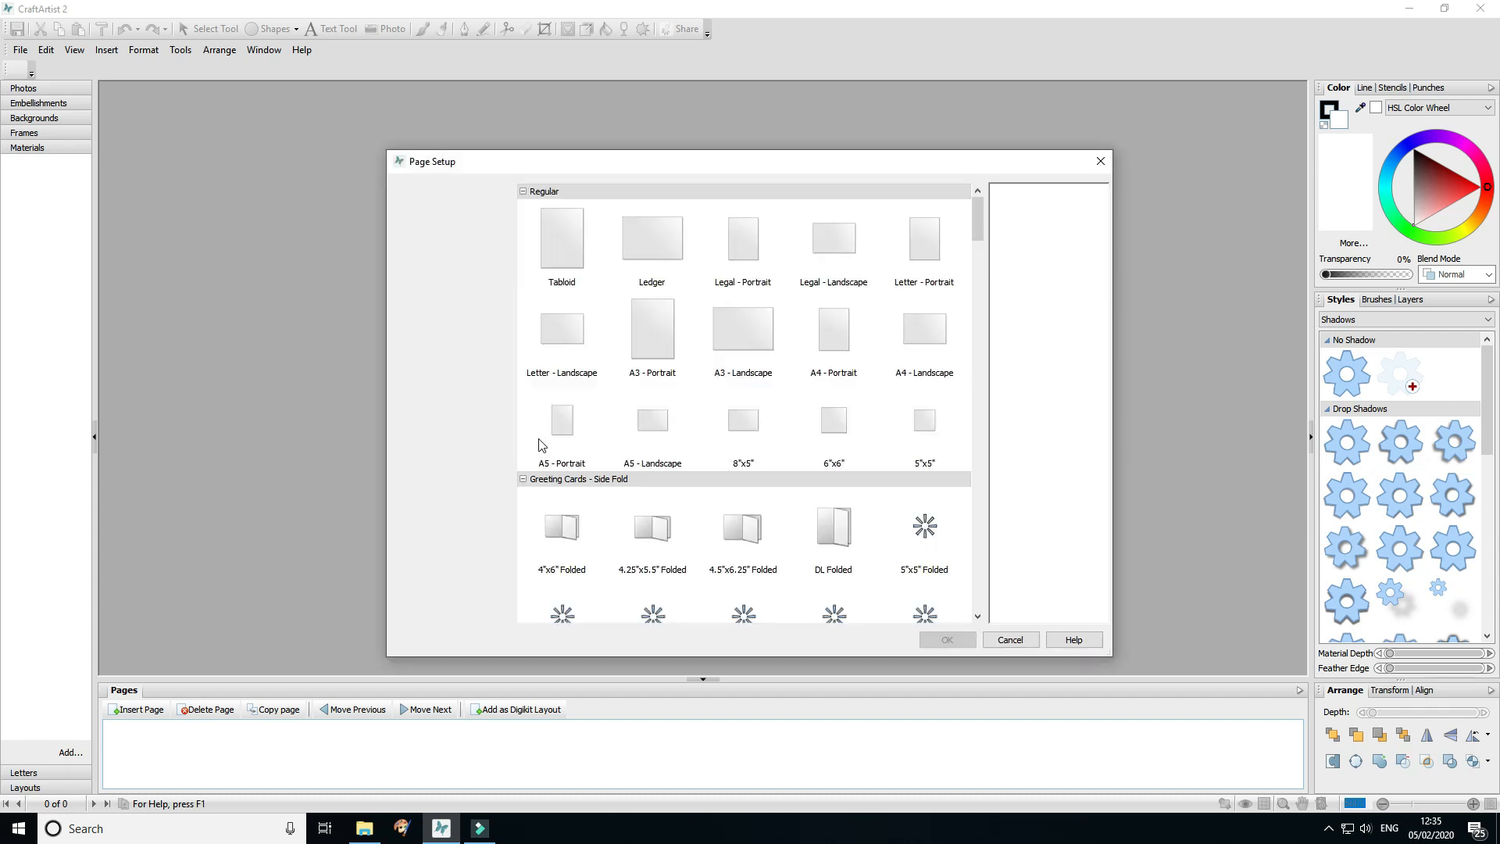
{"action": "left_click", "coordinate": [827, 436]}
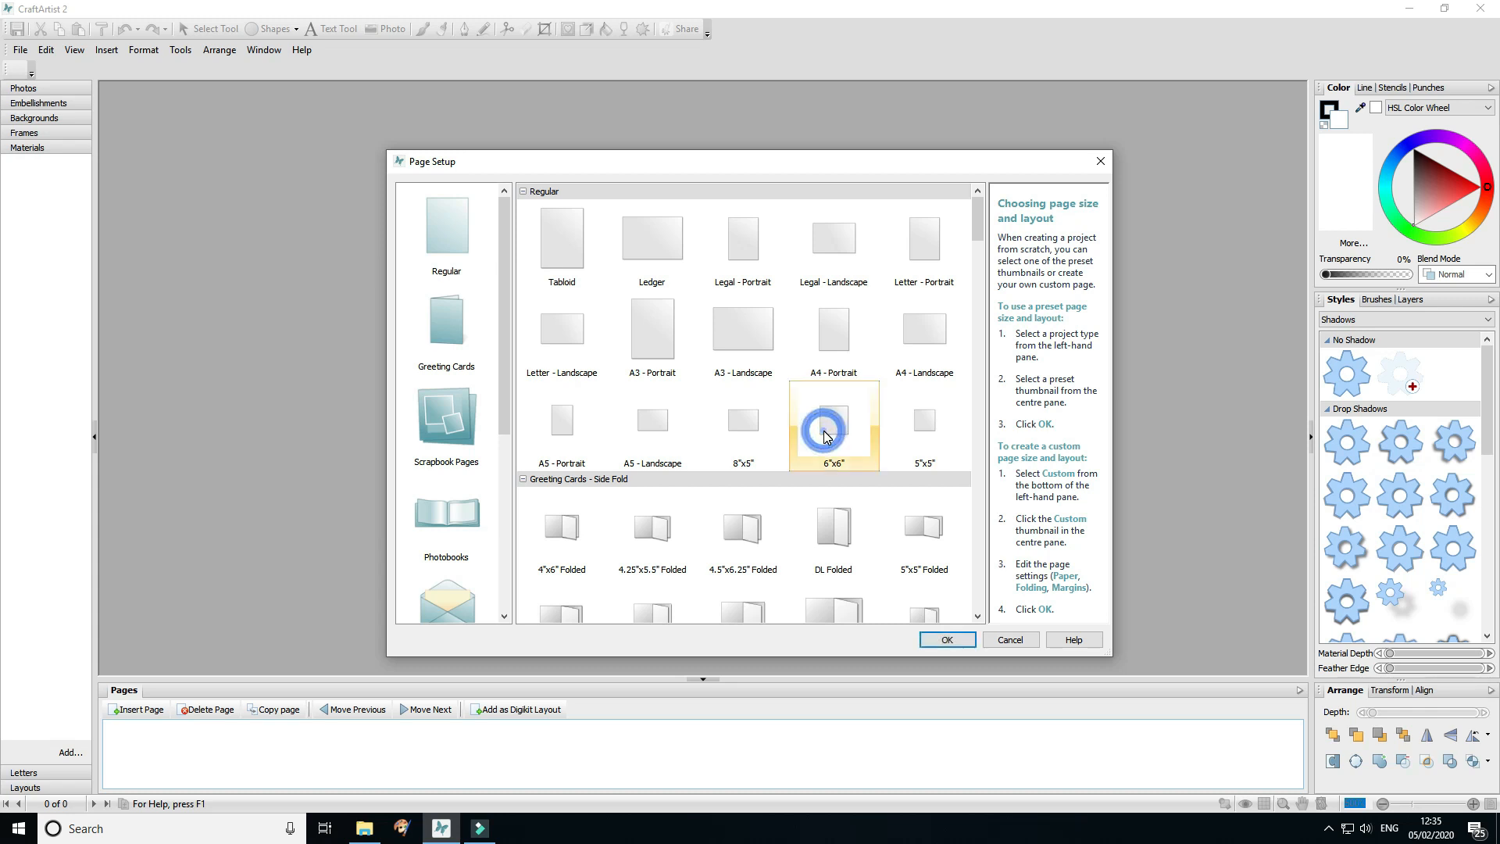
{"action": "left_click", "coordinate": [943, 640]}
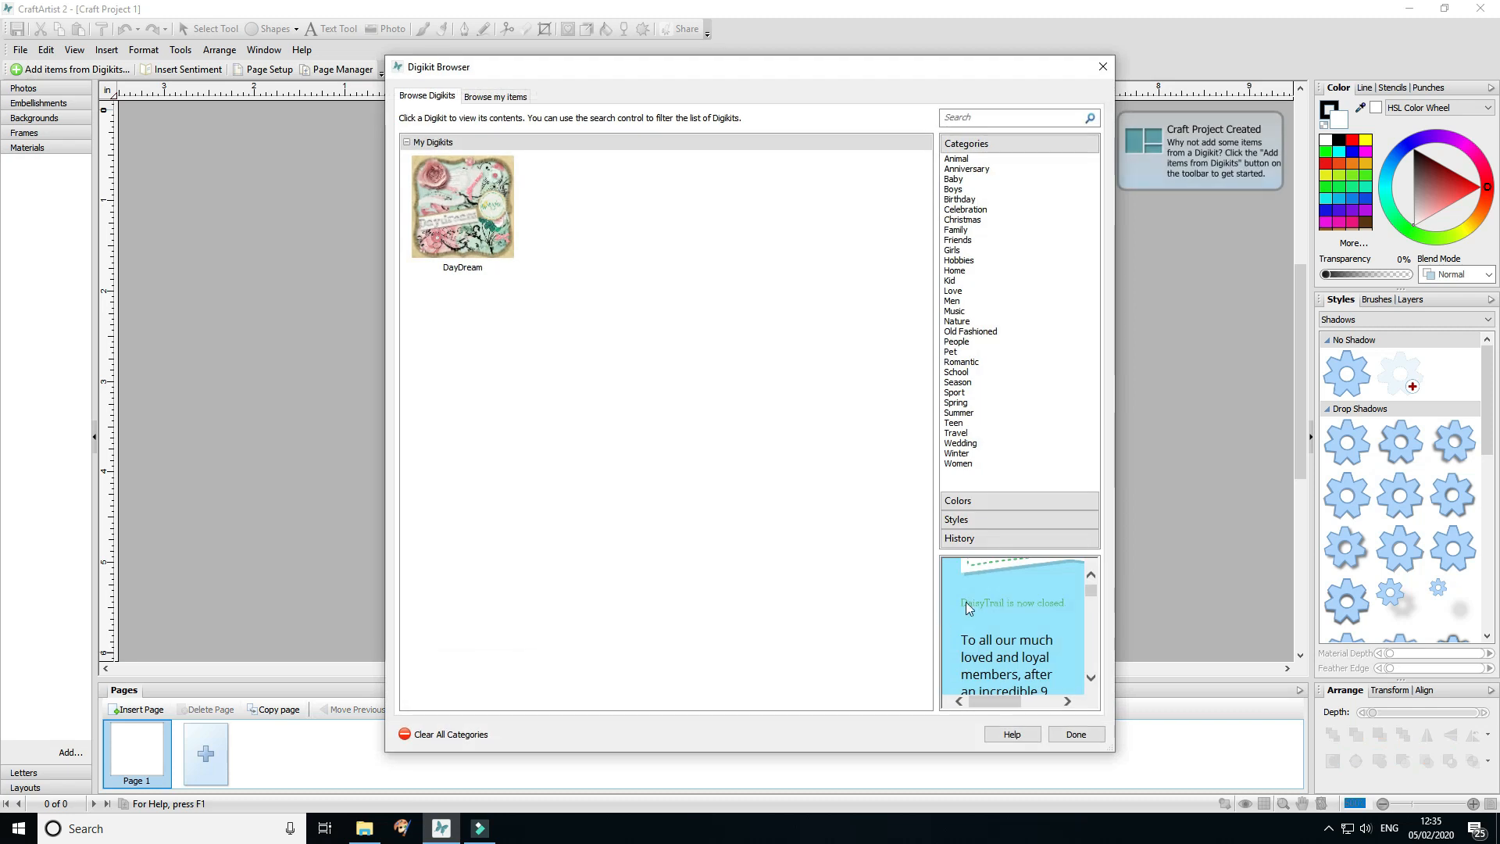
{"action": "left_click", "coordinate": [1075, 734]}
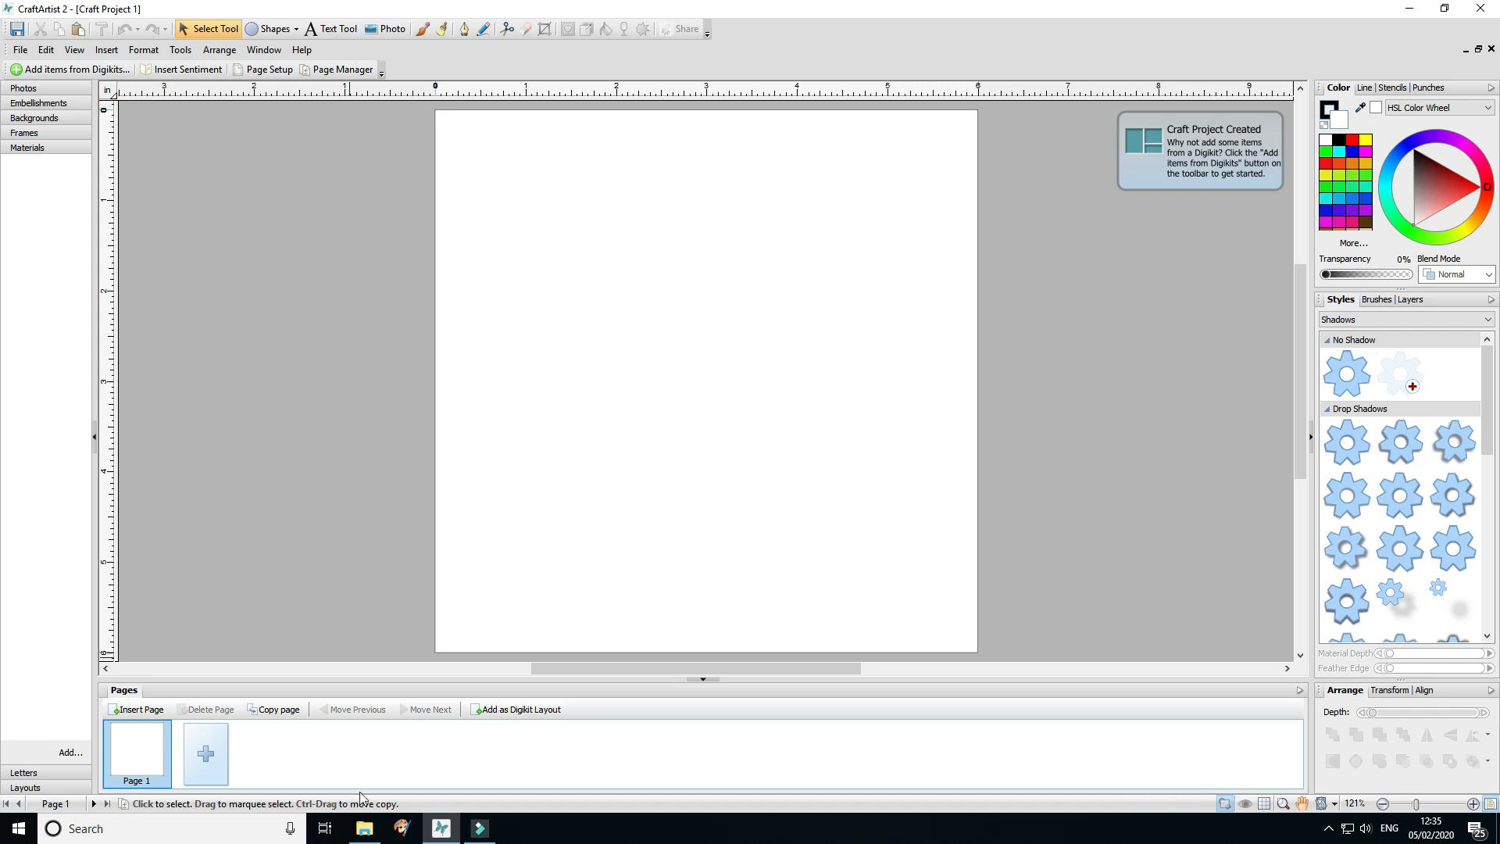
Step: Switch to File Explorer, open the papers folder and fit its restored window over the craft project so the page stays reachable
{"action": "left_click", "coordinate": [363, 832]}
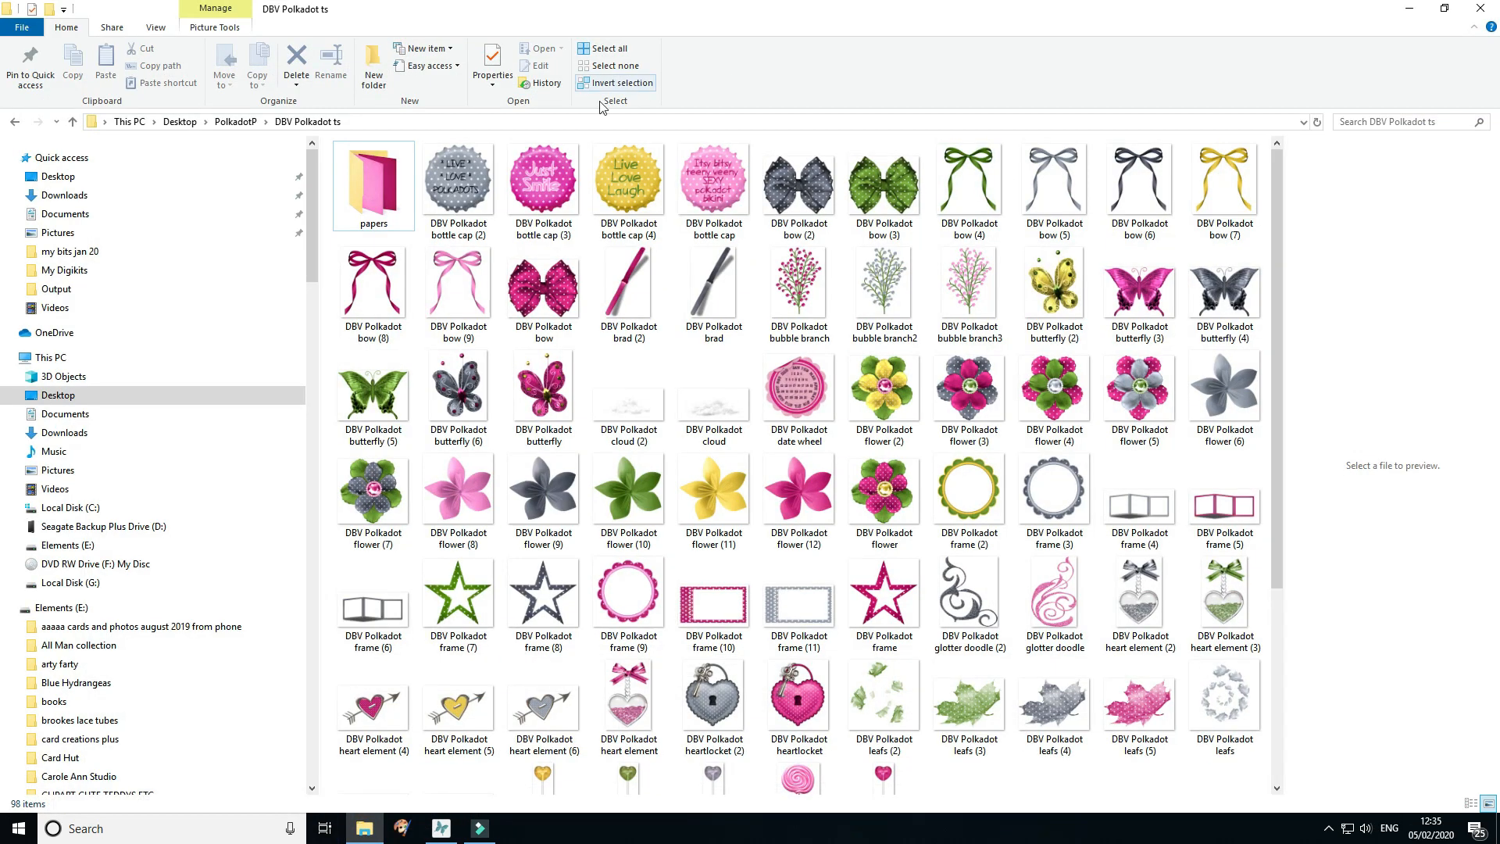
{"action": "double_click", "coordinate": [373, 183]}
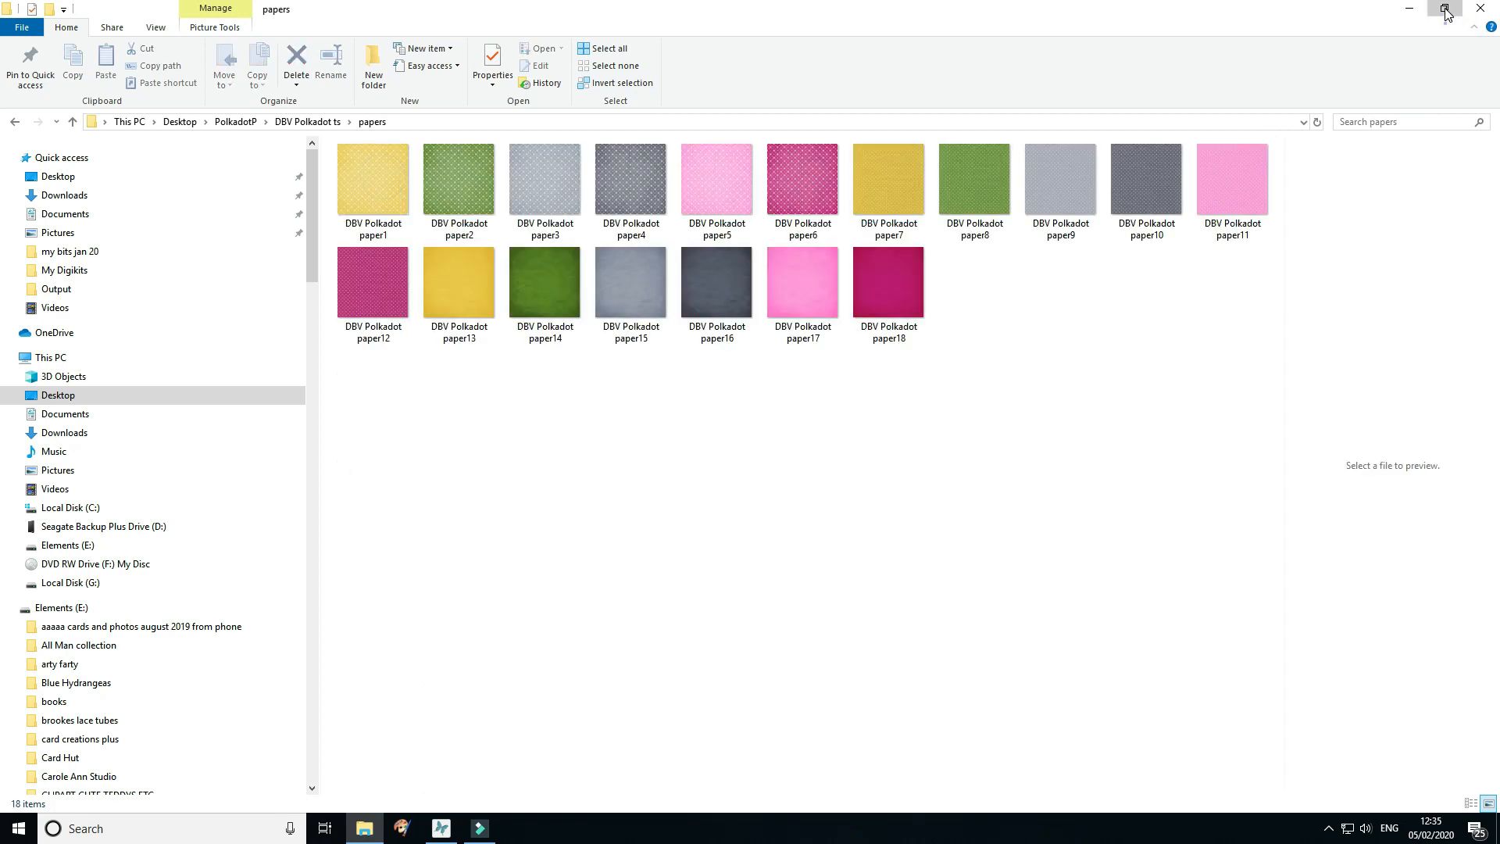
{"action": "left_click", "coordinate": [1444, 7]}
{"action": "left_click_drag", "start_coordinate": [696, 208], "coordinate": [764, 312]}
{"action": "left_click", "coordinate": [362, 839]}
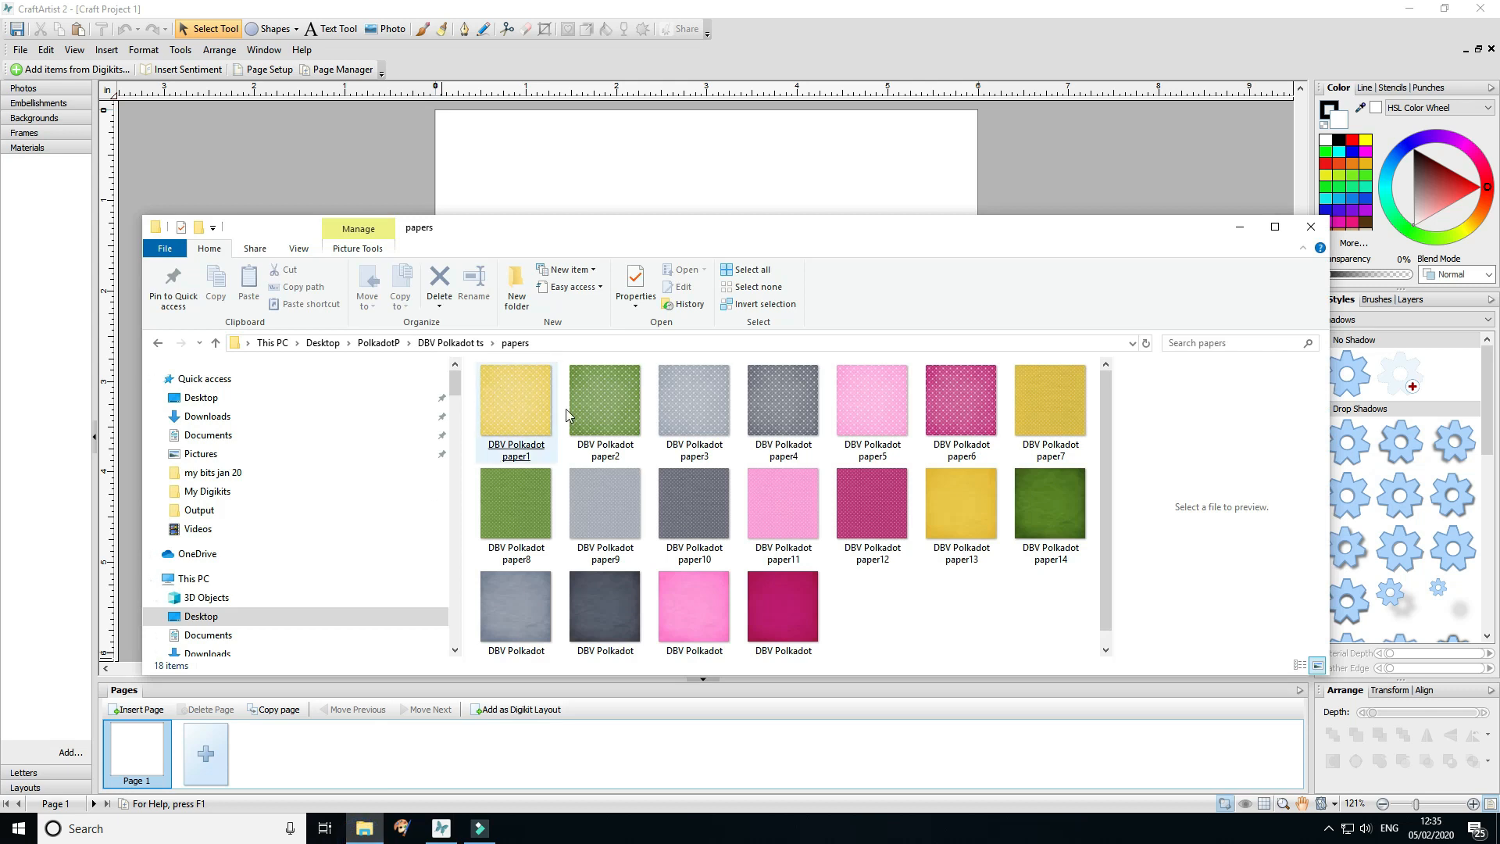
Step: Place DBV Polkadot paper2, paper12 and paper17 on the page, then go back to the parent folder and return to the project
{"action": "left_click_drag", "start_coordinate": [603, 400], "coordinate": [784, 162]}
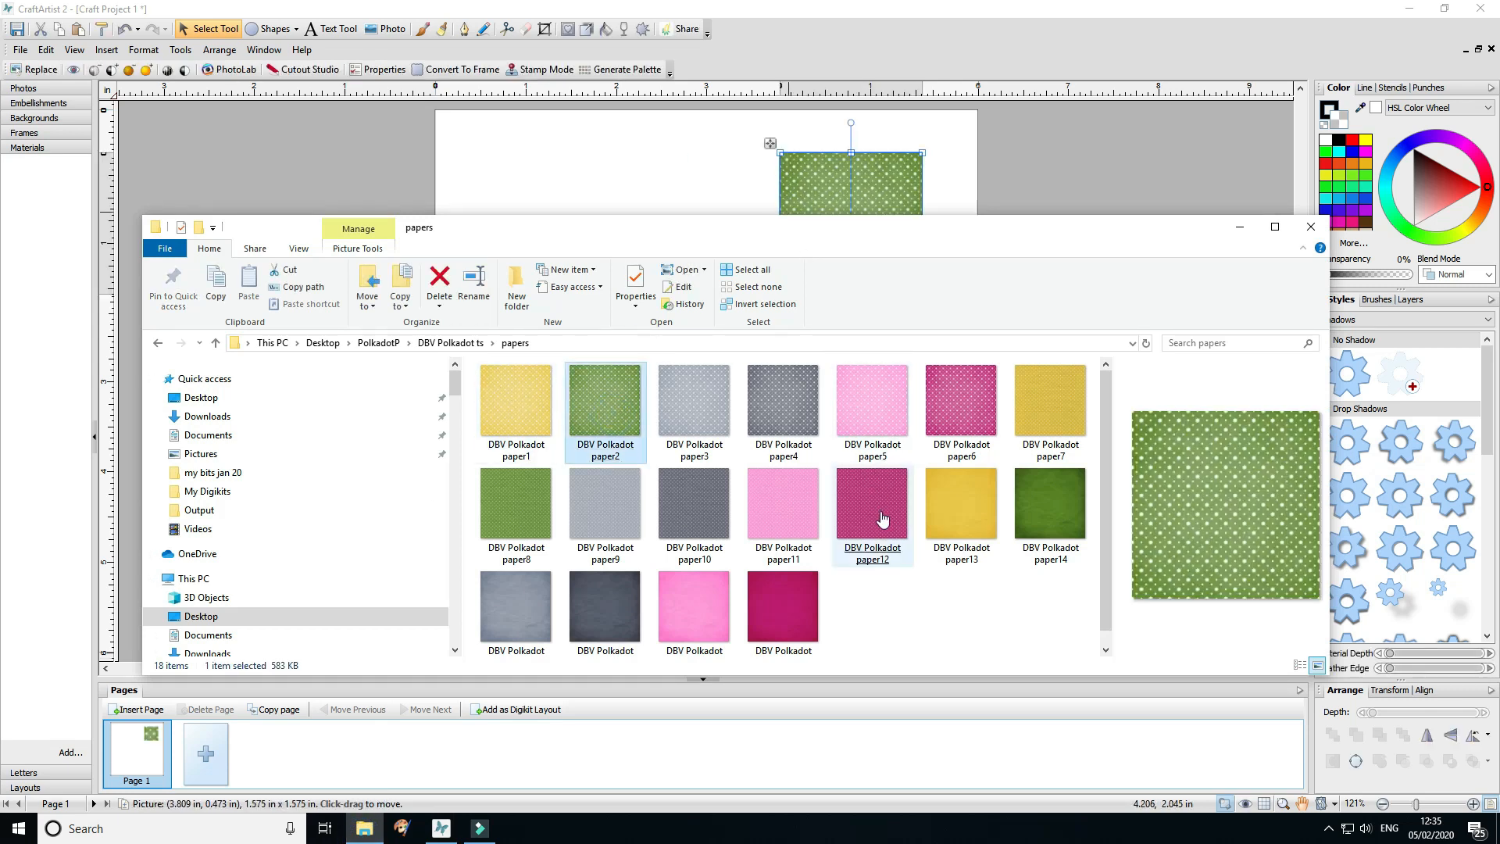
{"action": "left_click_drag", "start_coordinate": [875, 519], "coordinate": [624, 154]}
{"action": "left_click_drag", "start_coordinate": [679, 612], "coordinate": [556, 190]}
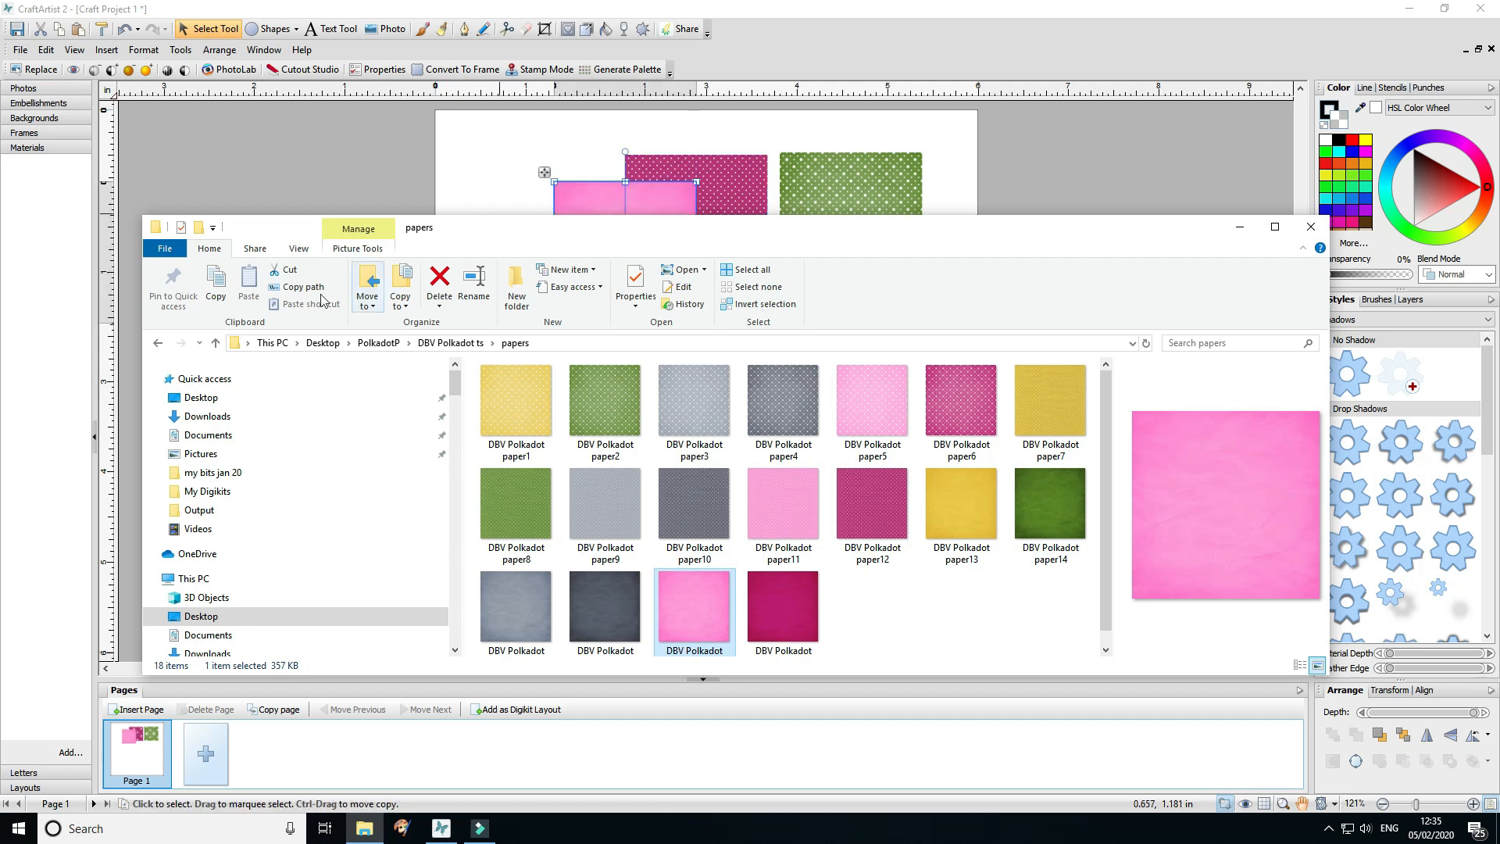
{"action": "left_click", "coordinate": [158, 343]}
{"action": "left_click", "coordinate": [378, 174]}
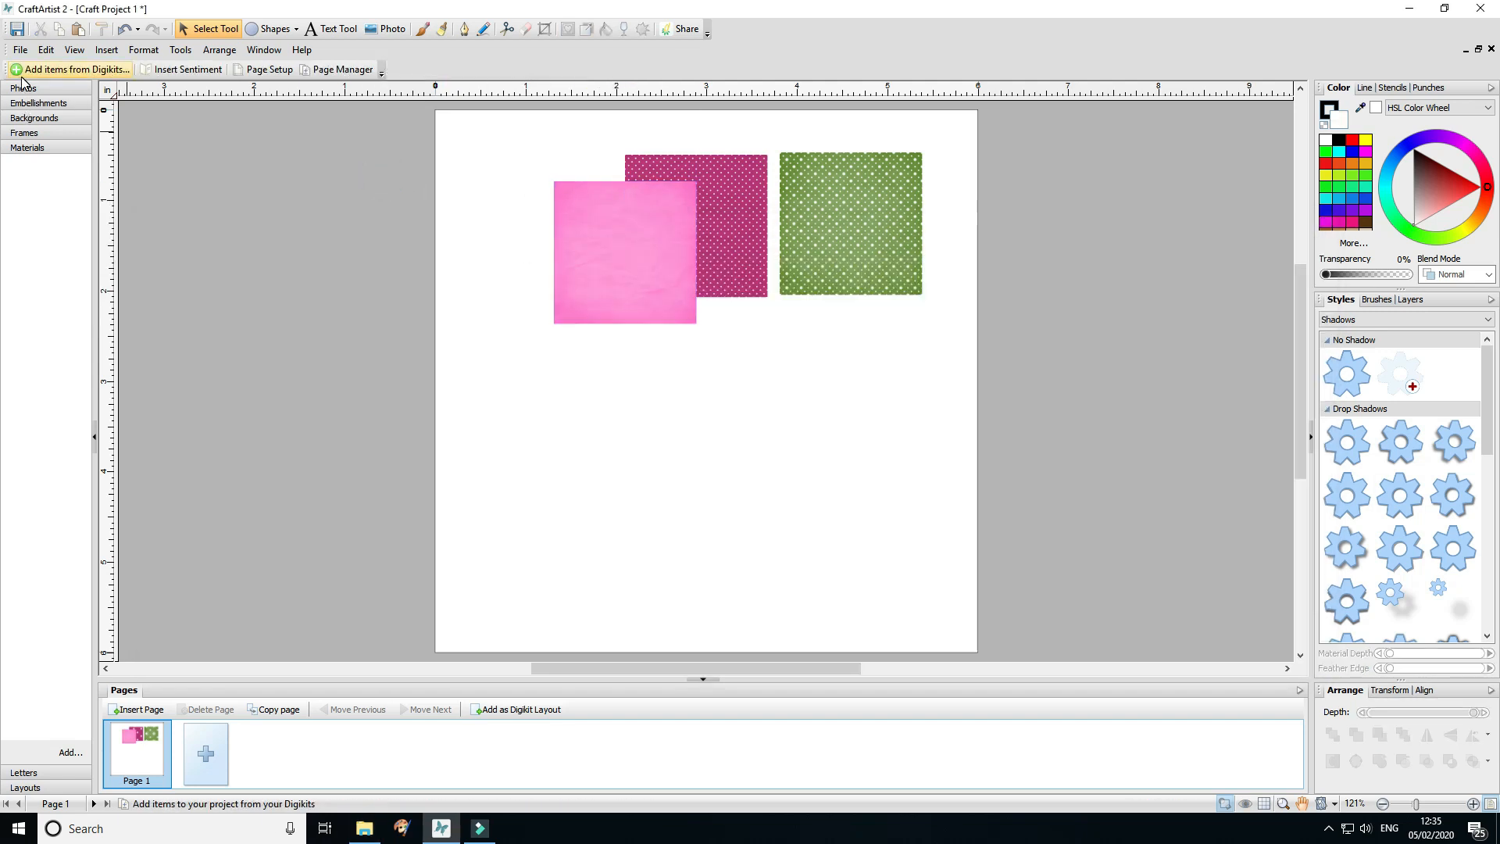
Step: Add the pink, magenta polkadot and green polkadot papers from the page to the Backgrounds collection
{"action": "left_click", "coordinate": [25, 119]}
{"action": "left_click", "coordinate": [631, 271]}
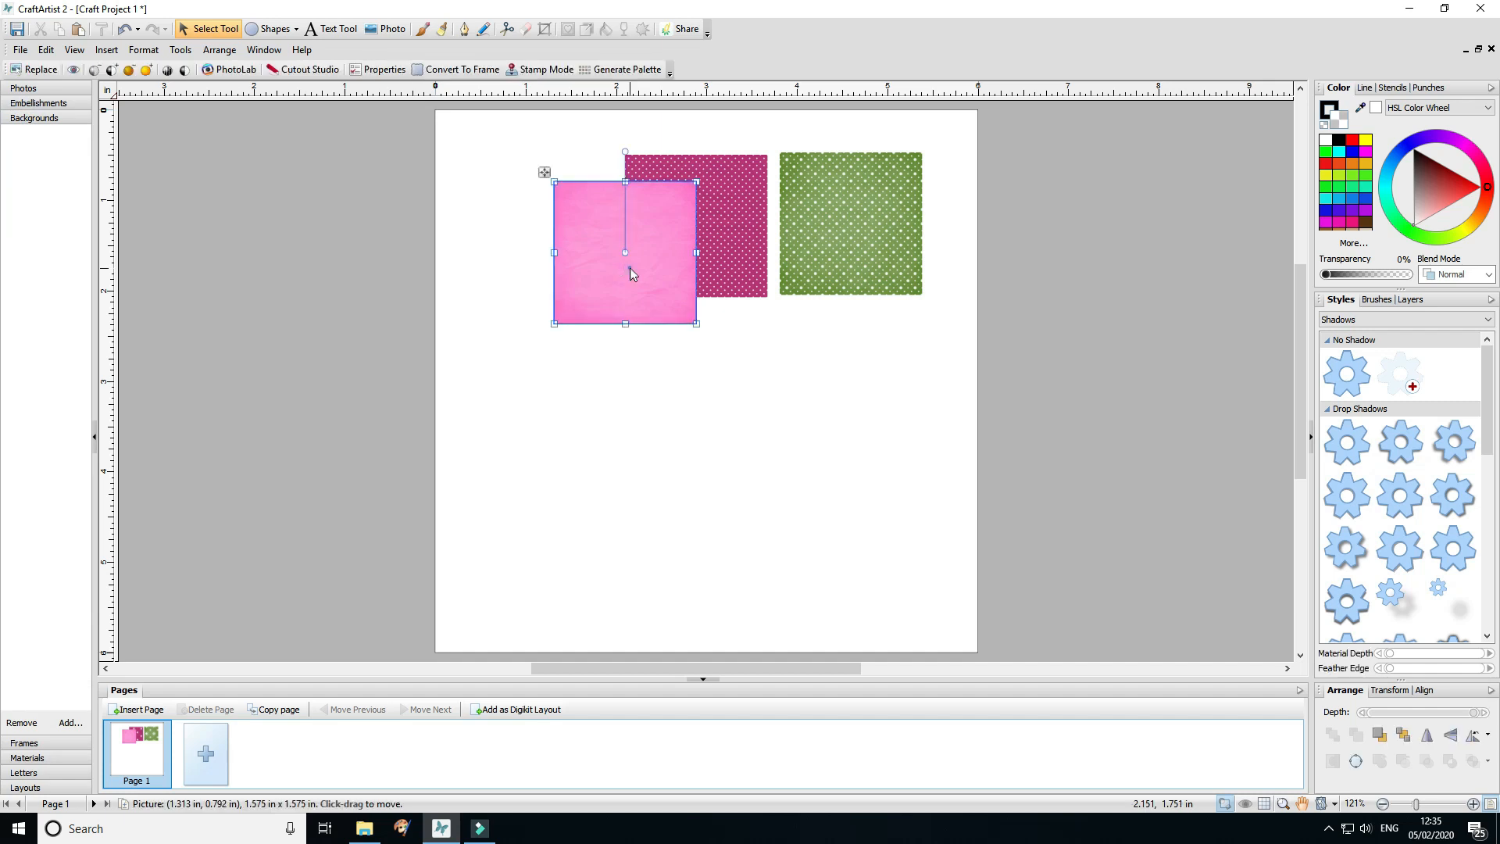
{"action": "left_click_drag", "start_coordinate": [585, 263], "coordinate": [30, 229]}
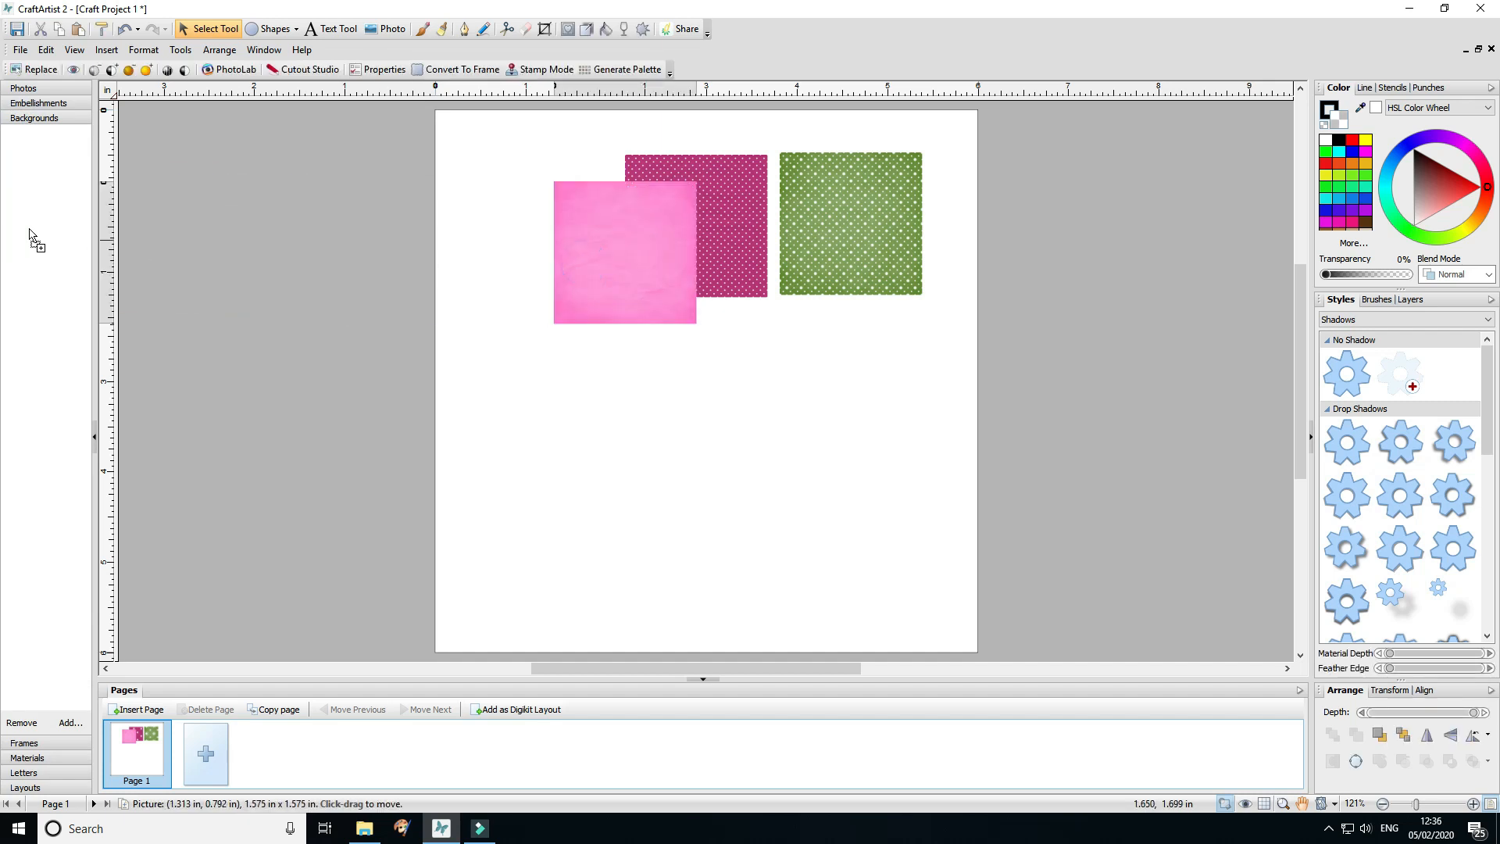
{"action": "left_click", "coordinate": [636, 291]}
{"action": "left_click_drag", "start_coordinate": [636, 292], "coordinate": [45, 281]}
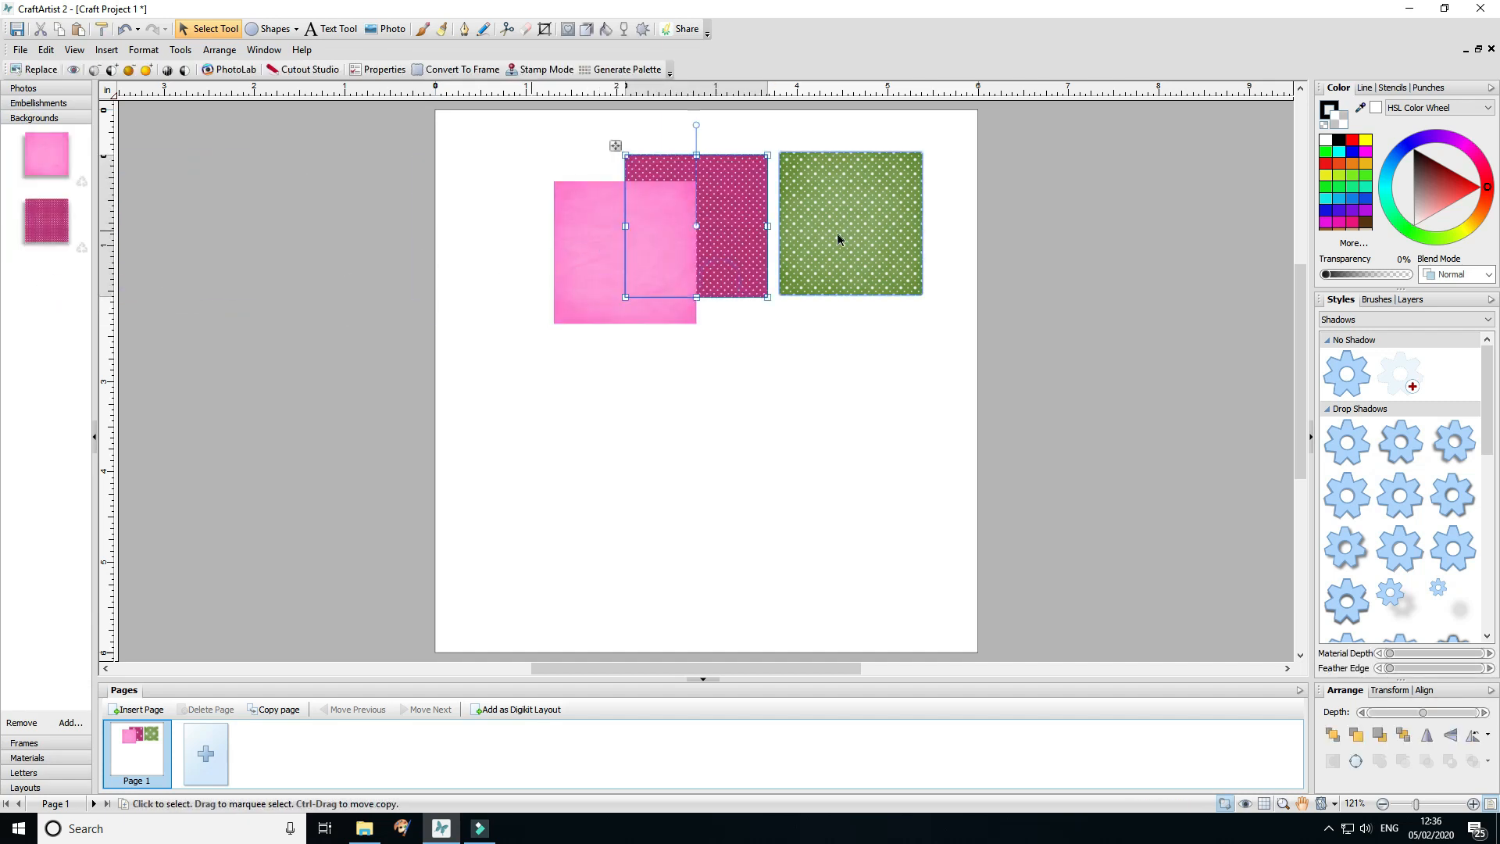
{"action": "left_click_drag", "start_coordinate": [838, 239], "coordinate": [42, 310]}
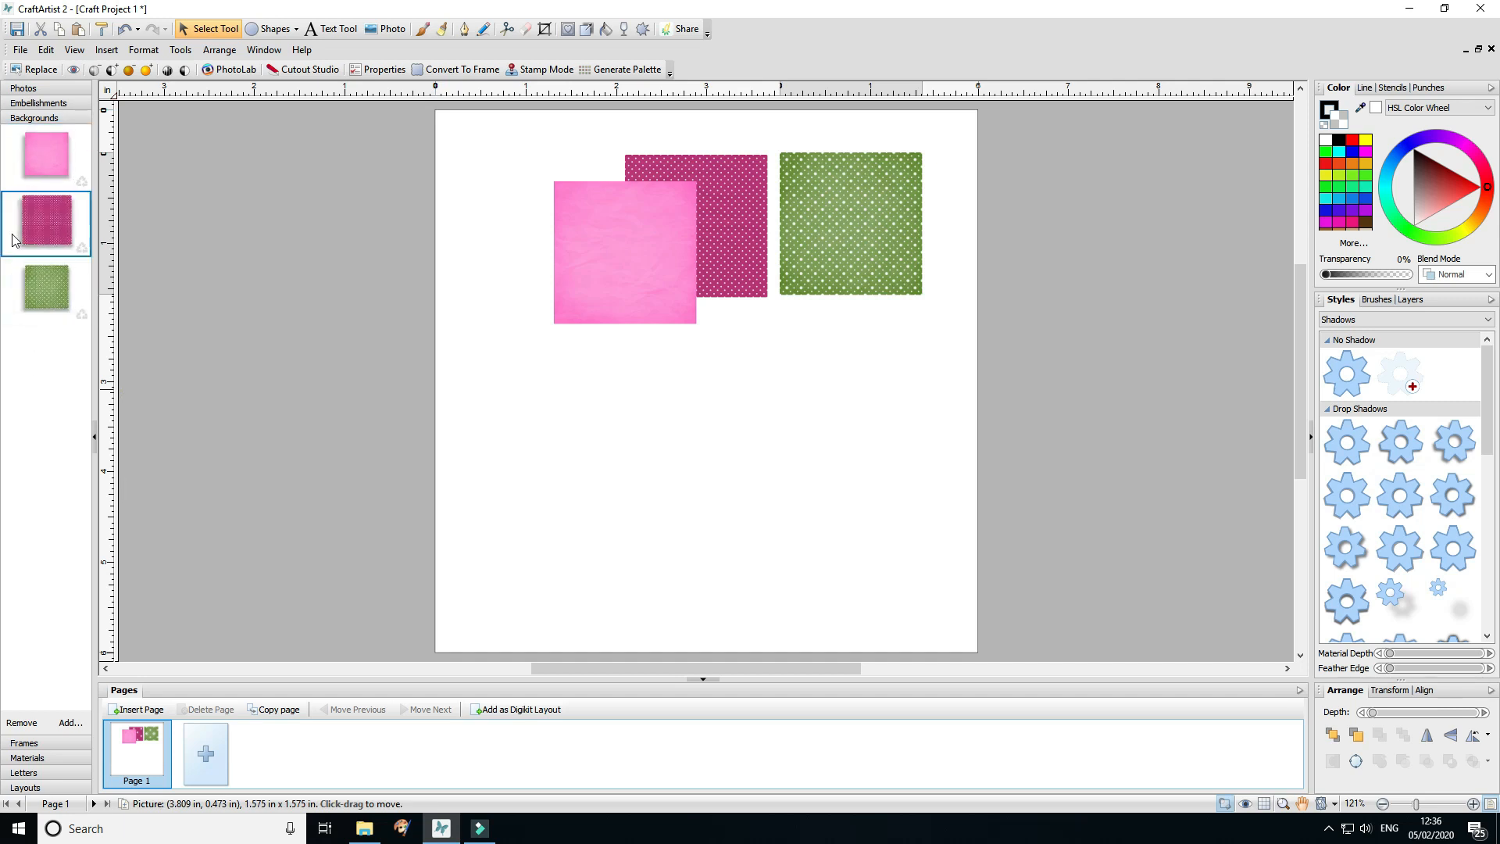
Step: Add the same three papers to the Materials collection and delete them from the page
{"action": "left_click", "coordinate": [11, 758]}
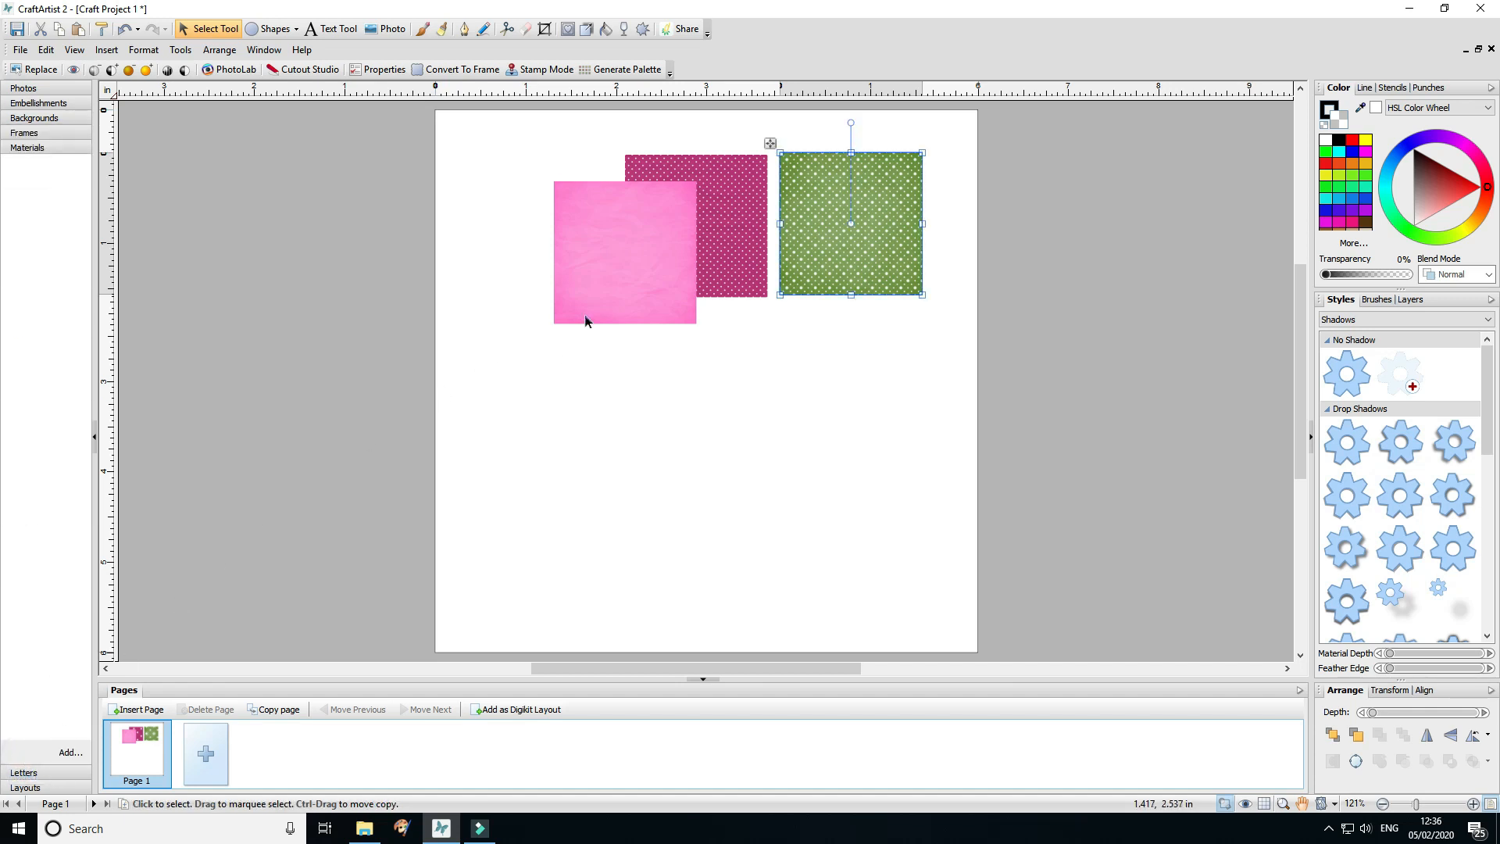
{"action": "left_click_drag", "start_coordinate": [585, 320], "coordinate": [24, 306]}
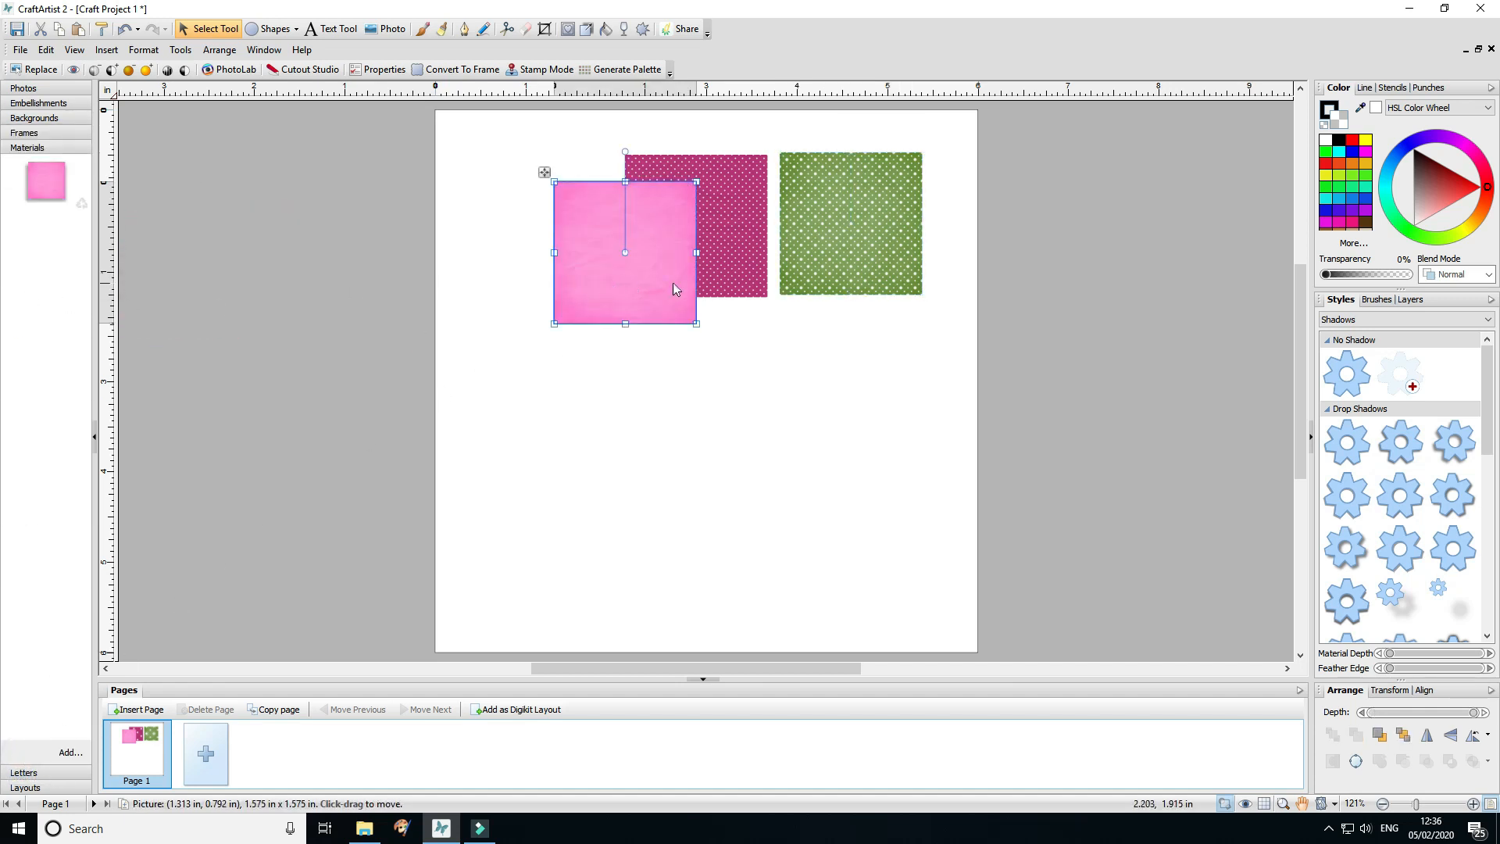
{"action": "left_click_drag", "start_coordinate": [713, 279], "coordinate": [57, 298]}
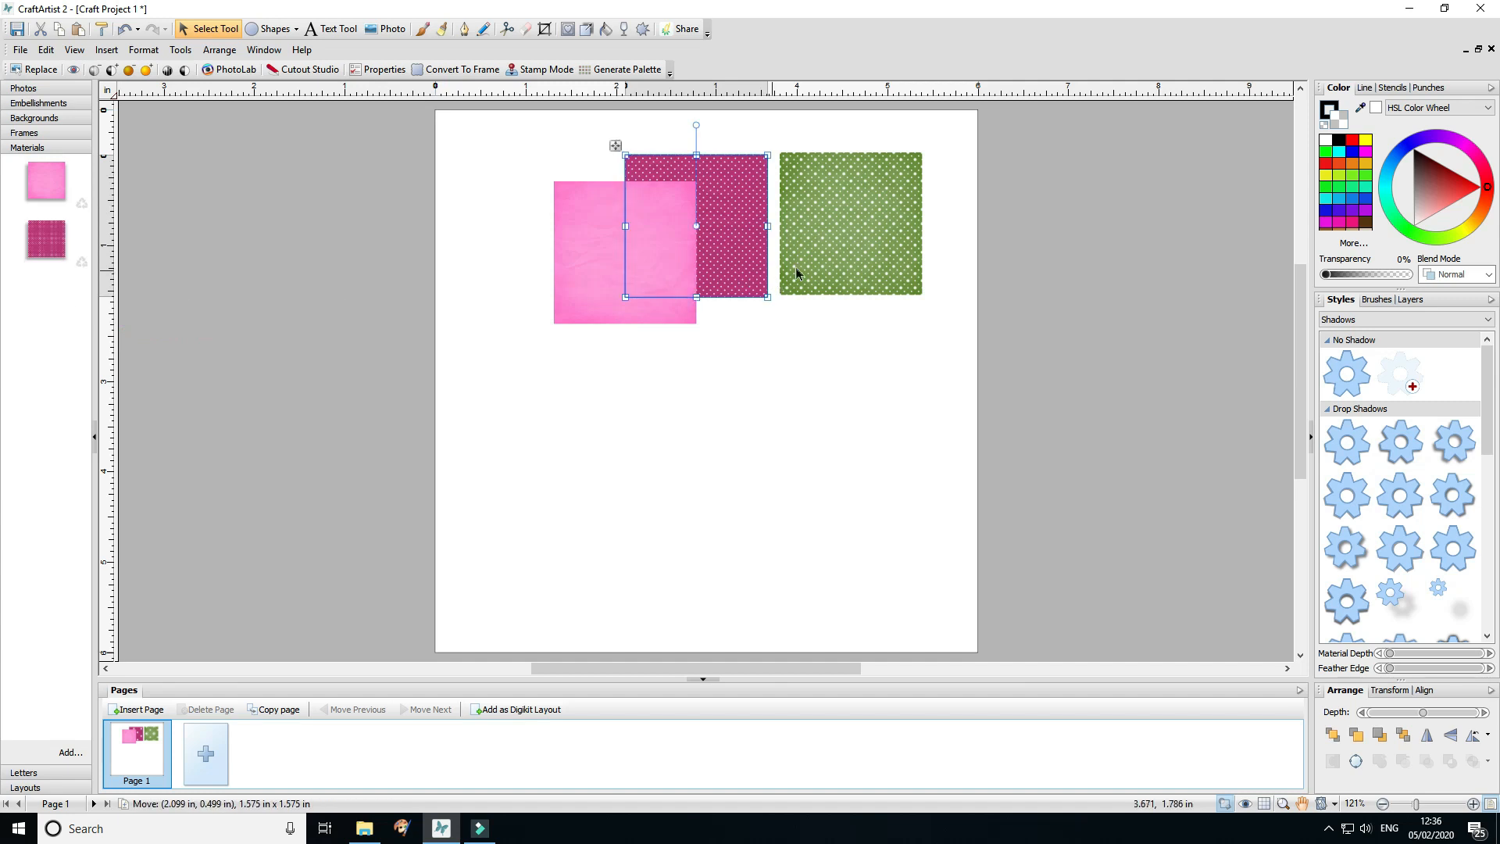
{"action": "left_click_drag", "start_coordinate": [797, 274], "coordinate": [21, 425]}
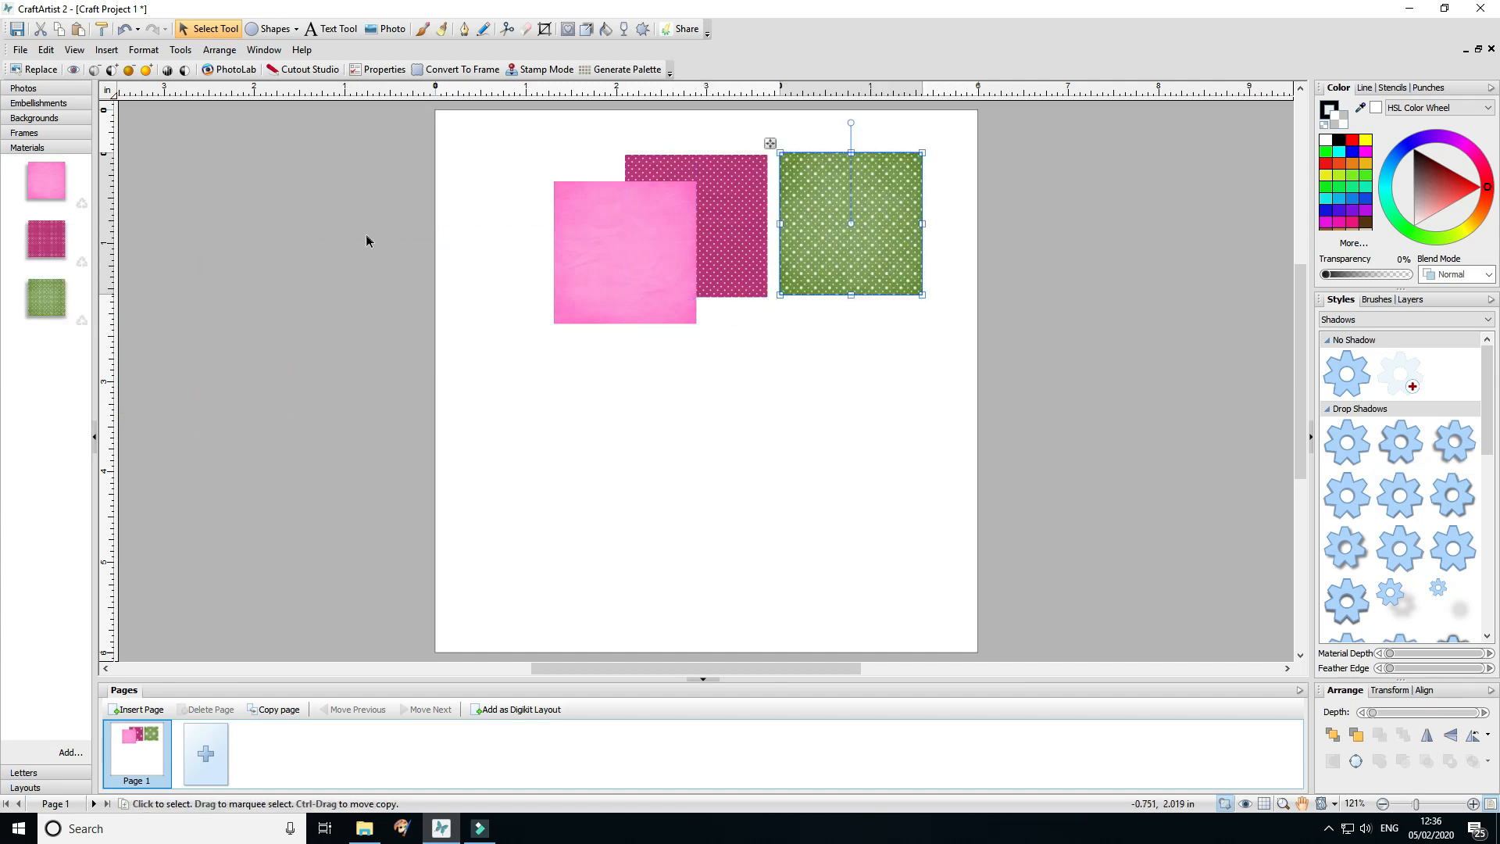
{"action": "left_click_drag", "start_coordinate": [461, 130], "coordinate": [1023, 338]}
{"action": "key", "text": "Delete"}
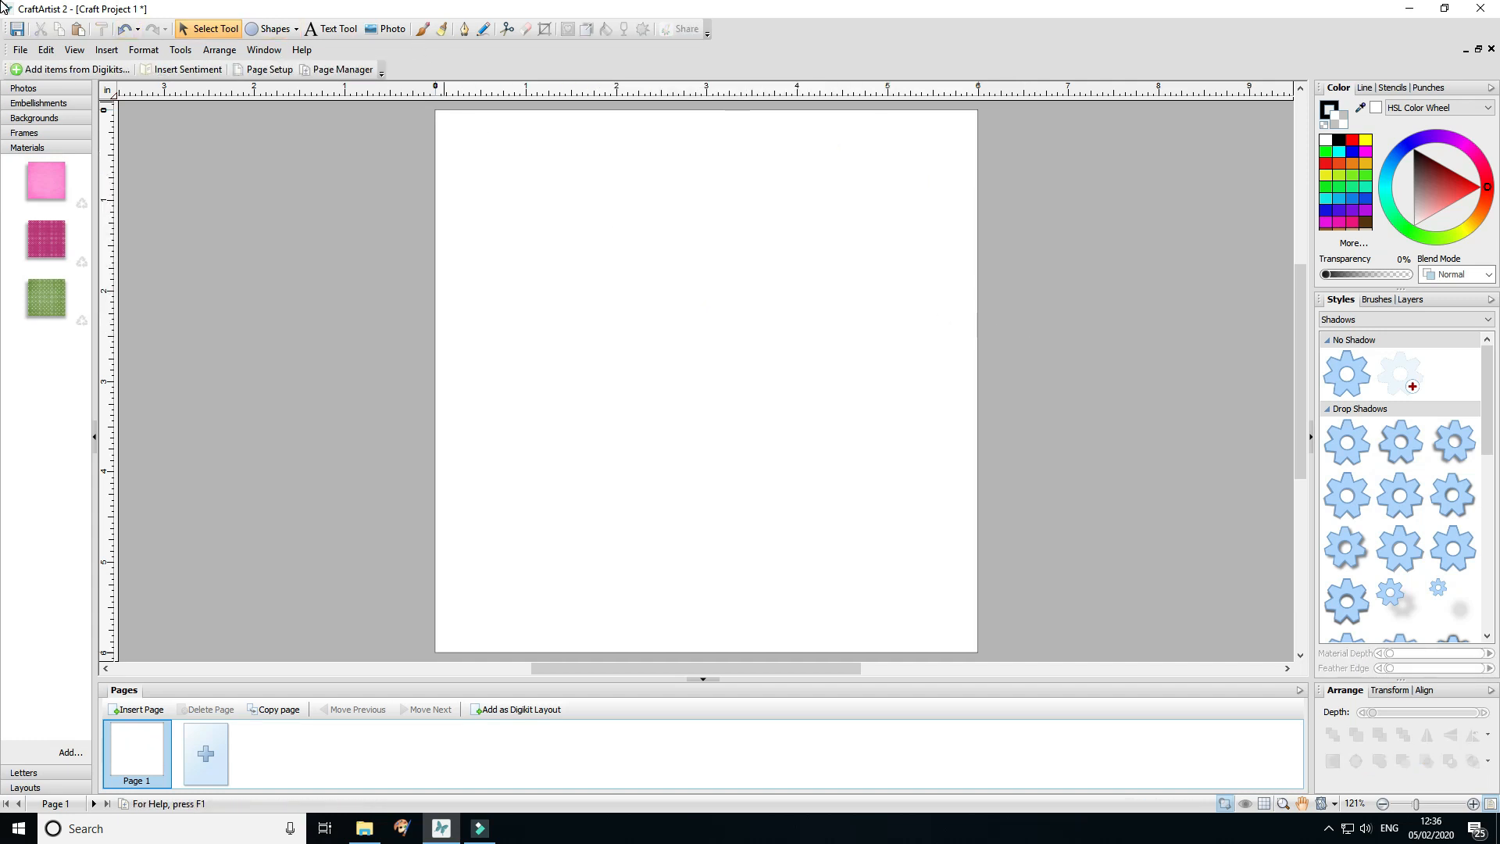
Step: Open the Embellishments collection and place DBV Polkadot bow, bottle cap (4) and bubble branch2 from the kit folder on the page
{"action": "left_click", "coordinate": [41, 105]}
{"action": "left_click", "coordinate": [366, 830]}
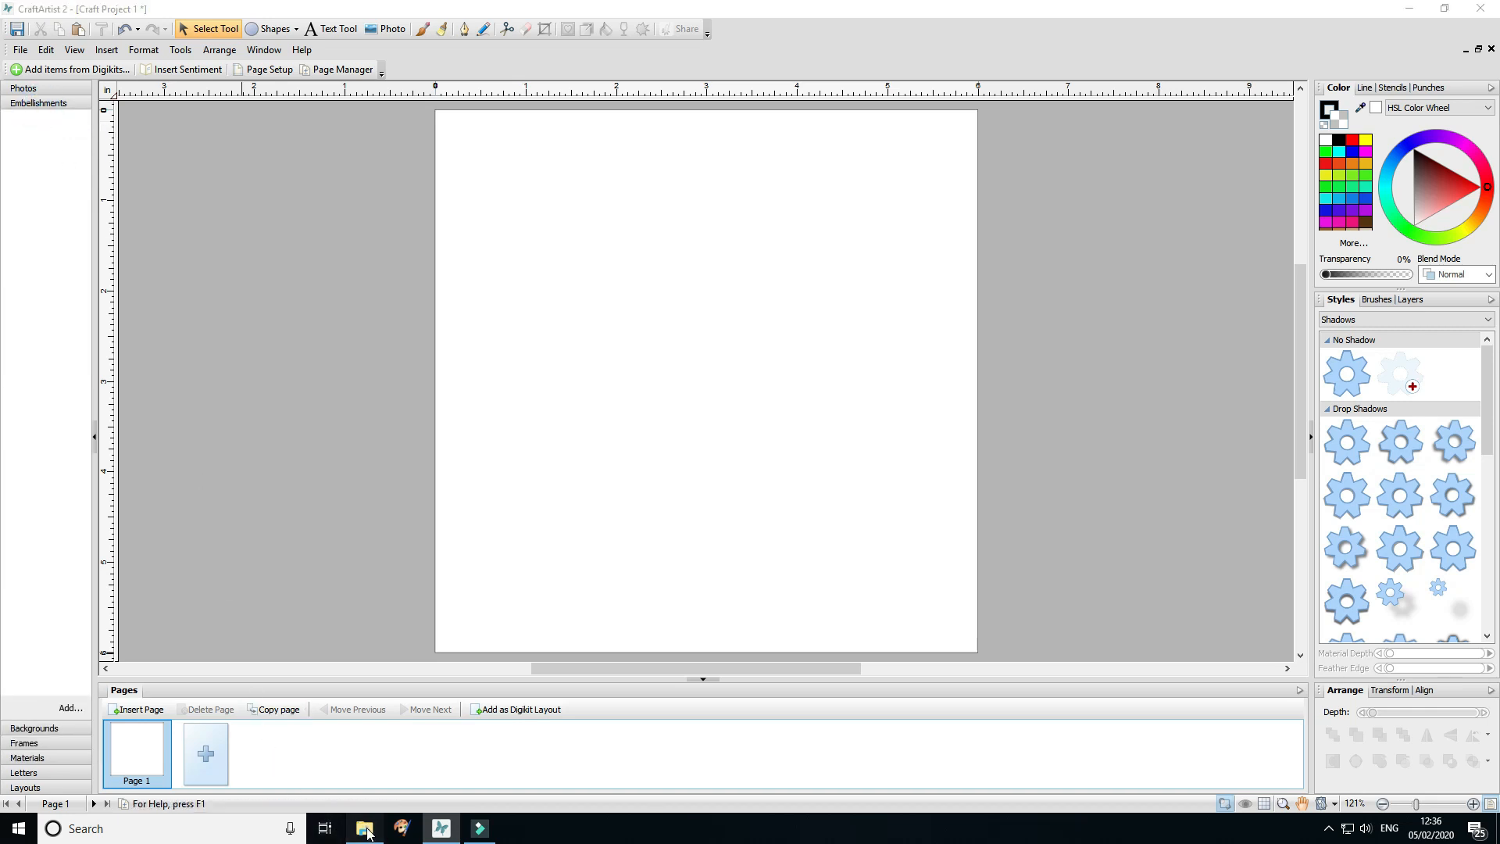
{"action": "left_click", "coordinate": [694, 508]}
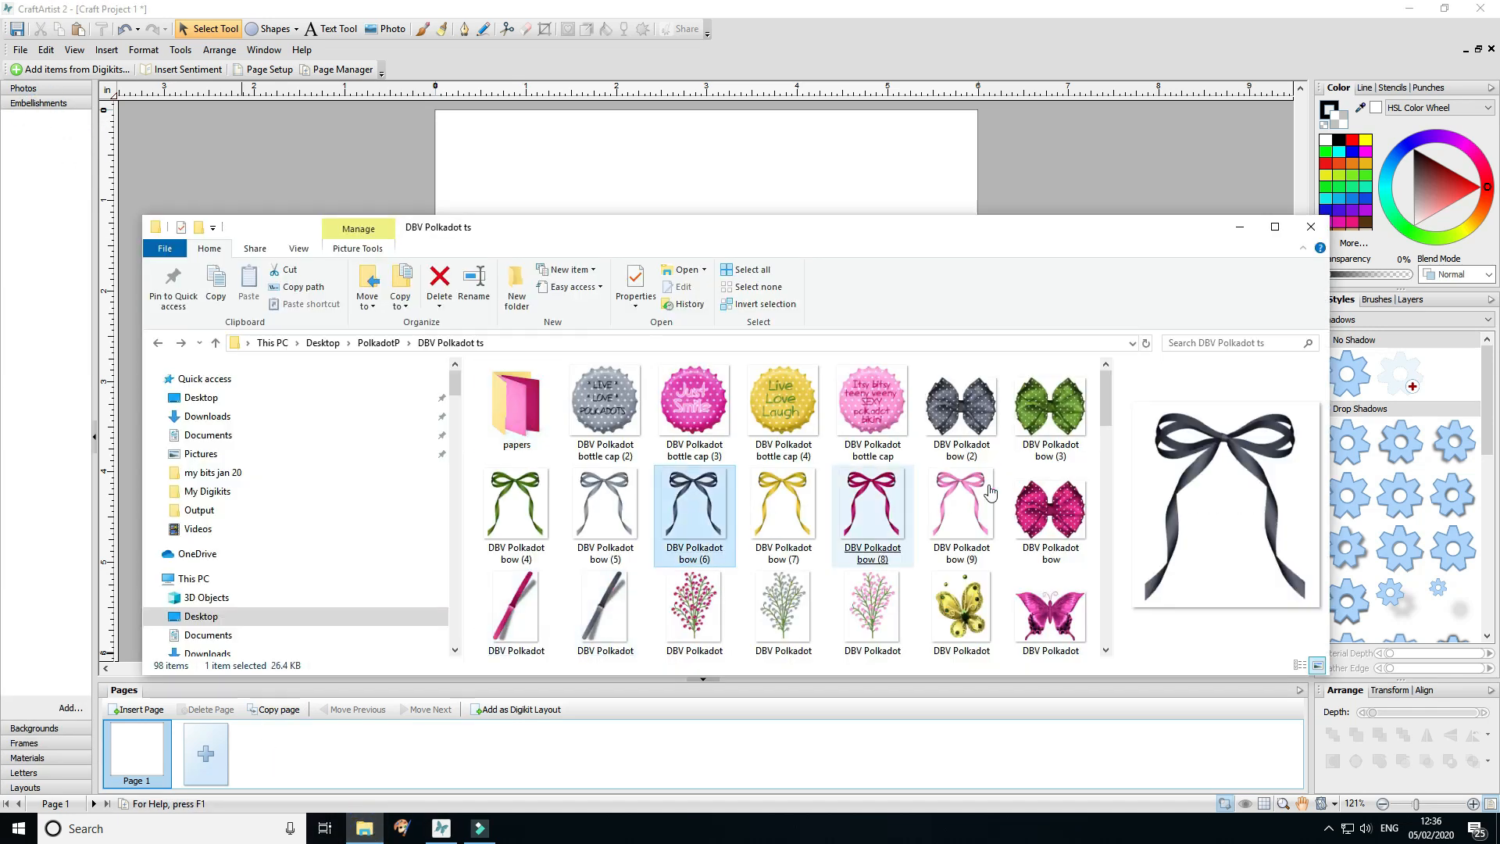
{"action": "left_click_drag", "start_coordinate": [1042, 506], "coordinate": [846, 167]}
{"action": "left_click_drag", "start_coordinate": [793, 398], "coordinate": [697, 190]}
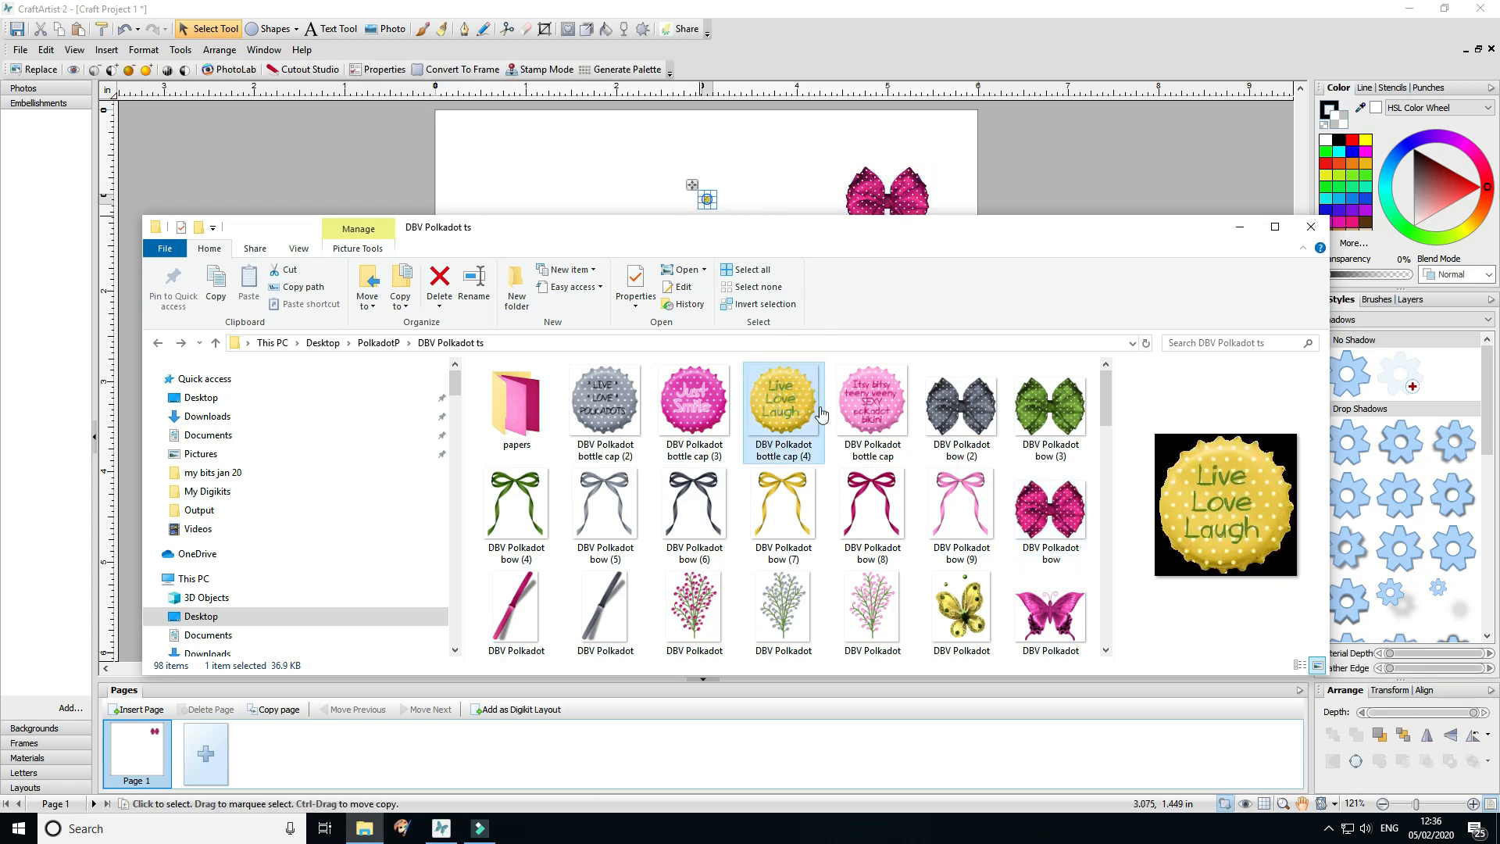
{"action": "left_click_drag", "start_coordinate": [781, 613], "coordinate": [537, 185]}
{"action": "left_click", "coordinate": [1239, 226]}
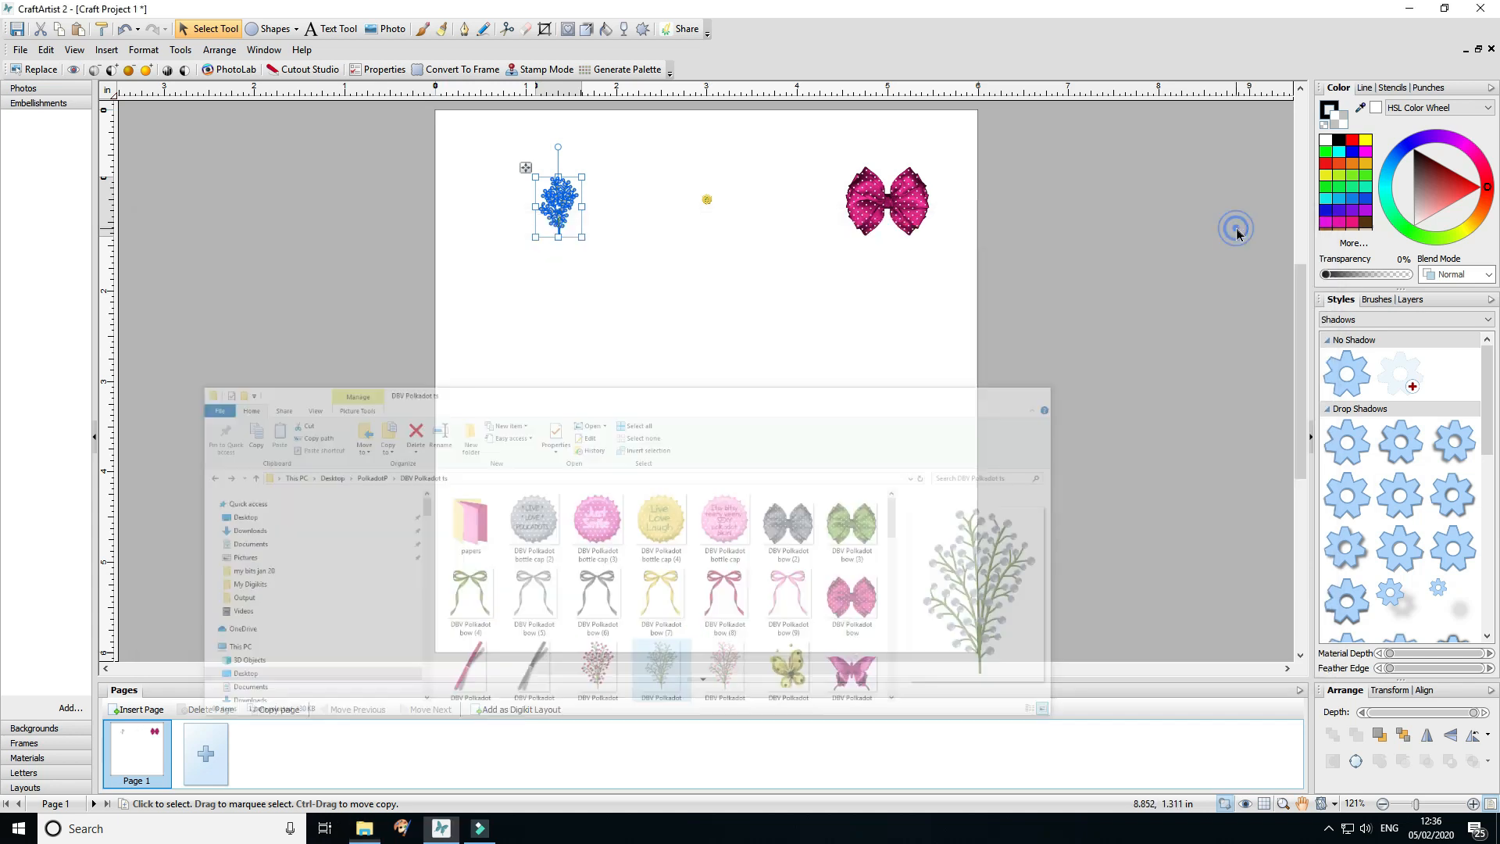
Step: Add the branch, bottle cap and bow to the Embellishments collection and delete them from the page
{"action": "left_click_drag", "start_coordinate": [576, 207], "coordinate": [25, 235]}
{"action": "left_click_drag", "start_coordinate": [708, 201], "coordinate": [39, 258]}
{"action": "left_click_drag", "start_coordinate": [879, 211], "coordinate": [30, 352]}
{"action": "left_click_drag", "start_coordinate": [409, 163], "coordinate": [1091, 356]}
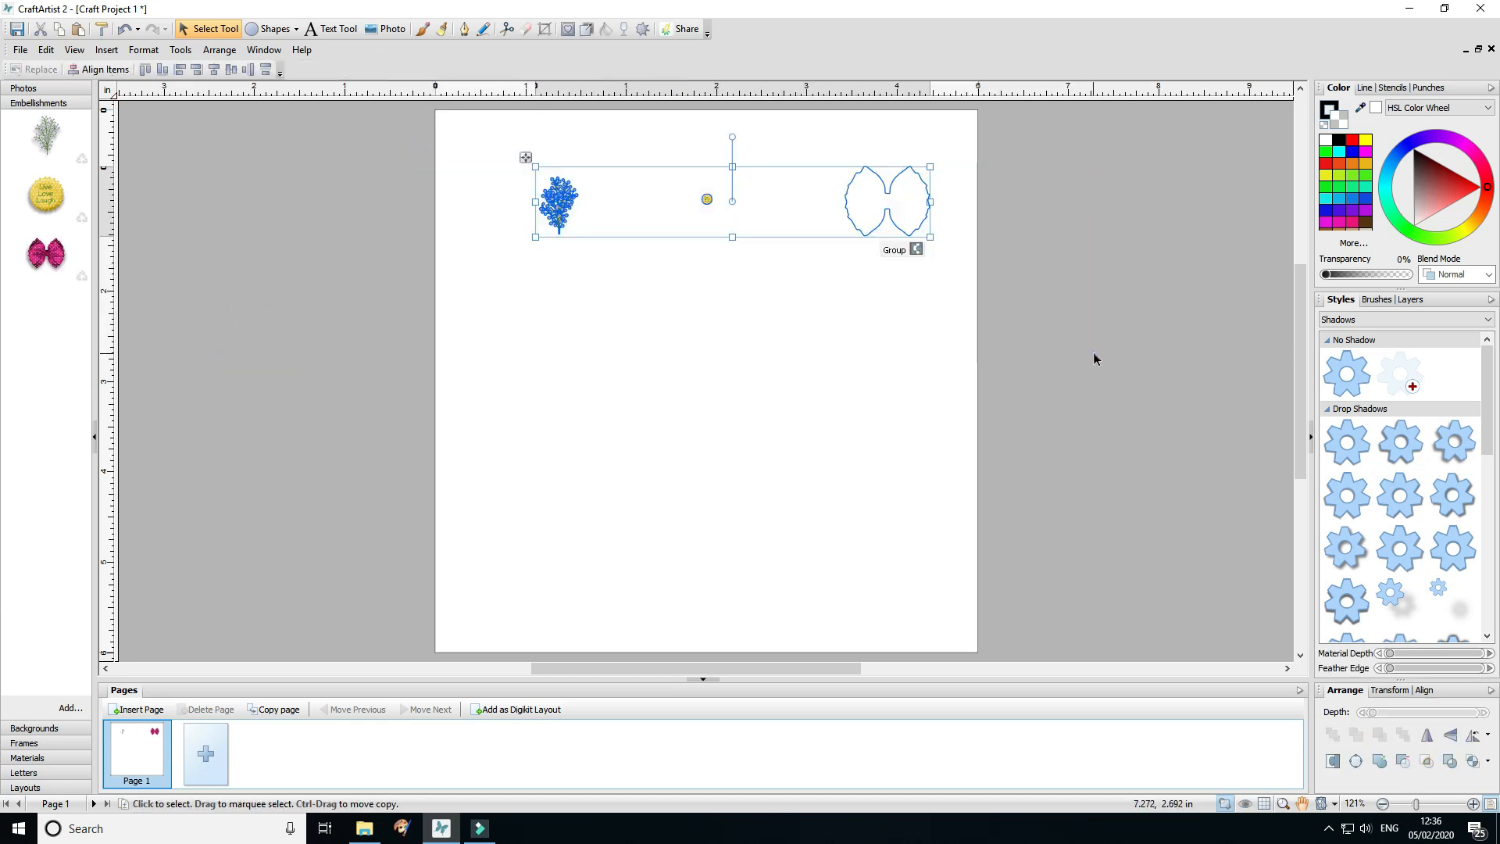
{"action": "key", "text": "Delete"}
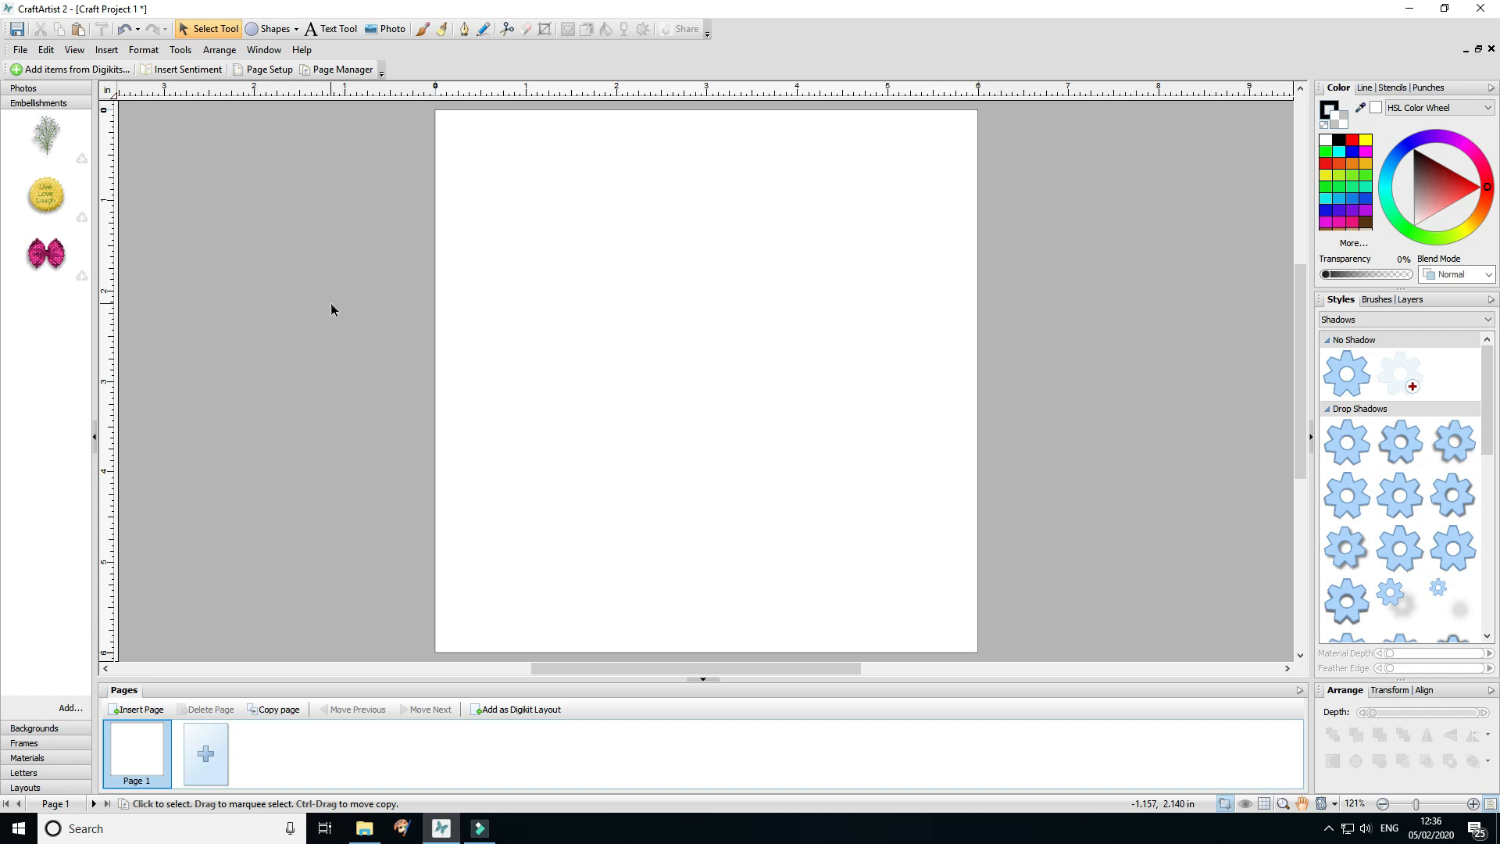
Step: Apply the magenta polkadot paper from the Backgrounds collection as the page background
{"action": "left_click", "coordinate": [296, 29]}
{"action": "left_click", "coordinate": [253, 57]}
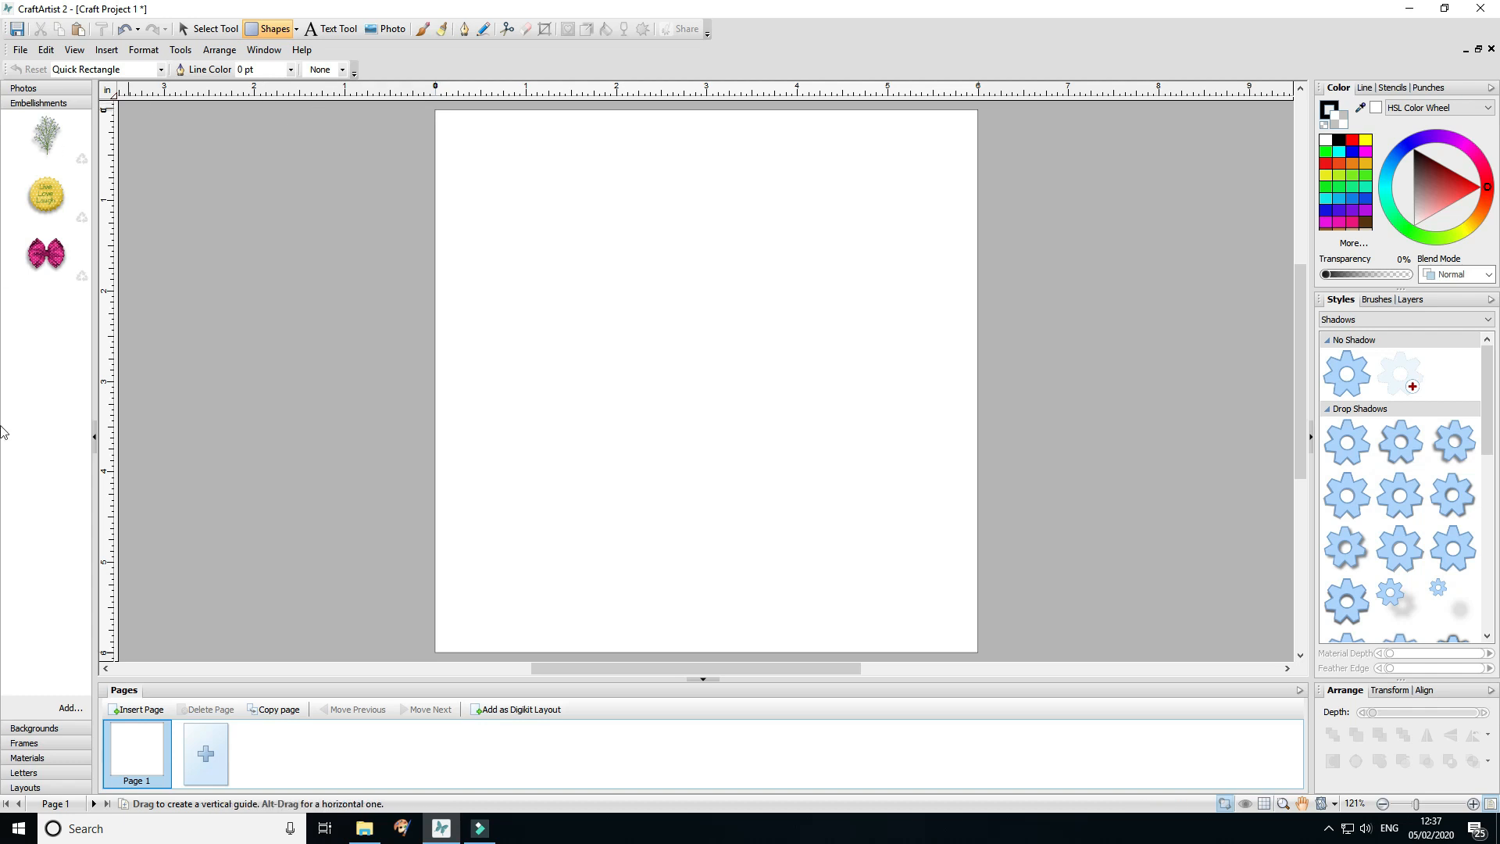
{"action": "left_click", "coordinate": [34, 730]}
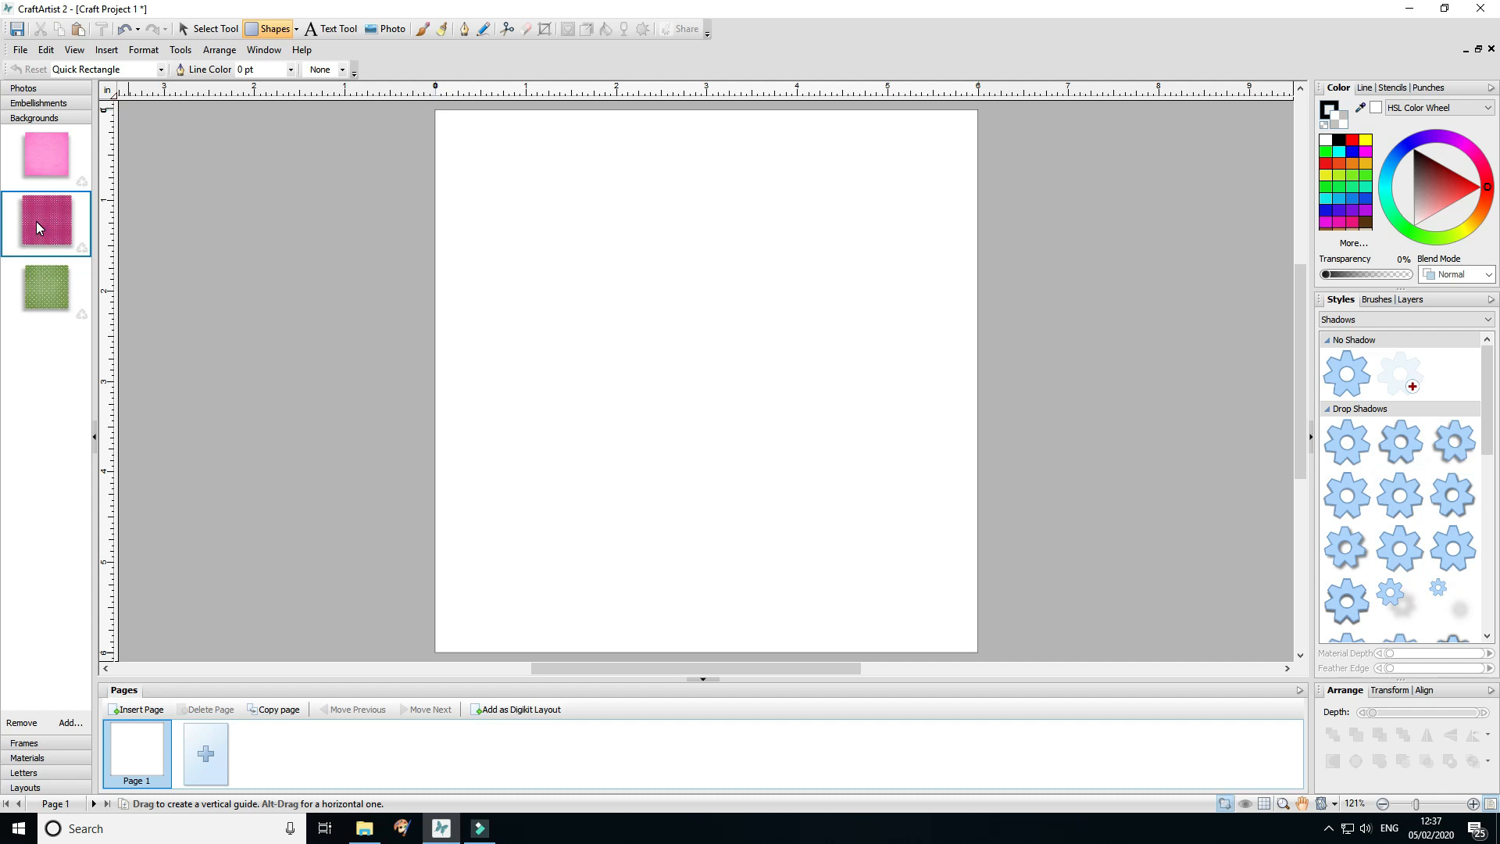
{"action": "left_click_drag", "start_coordinate": [46, 184], "coordinate": [605, 327]}
{"action": "left_click_drag", "start_coordinate": [47, 240], "coordinate": [750, 410]}
{"action": "left_click", "coordinate": [335, 369]}
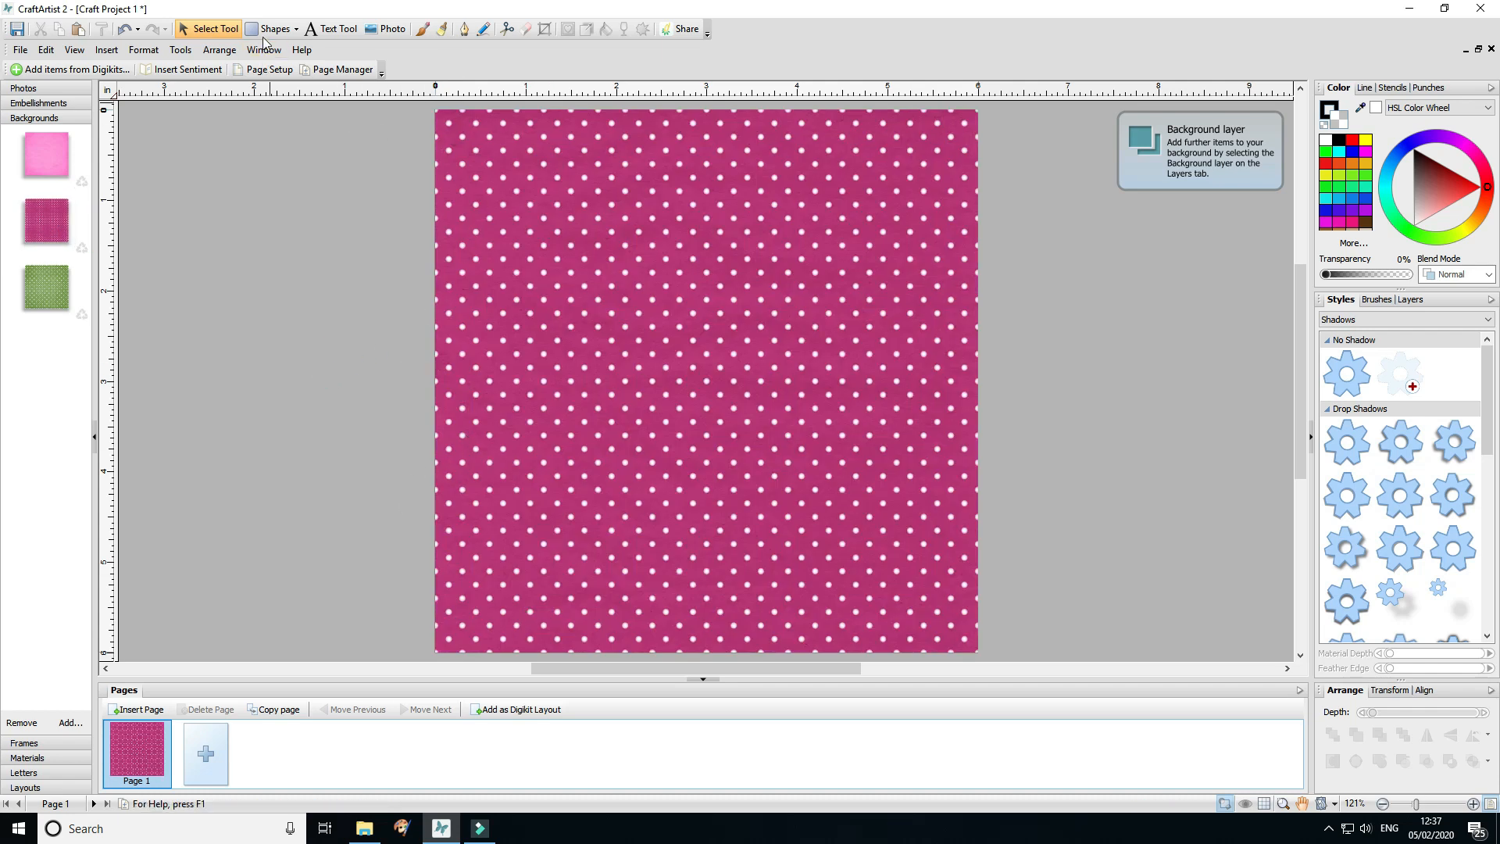
Step: Draw a Quick Rectangle about 5.5 in square inside the page and move it partly off the page's right edge
{"action": "left_click", "coordinate": [297, 31]}
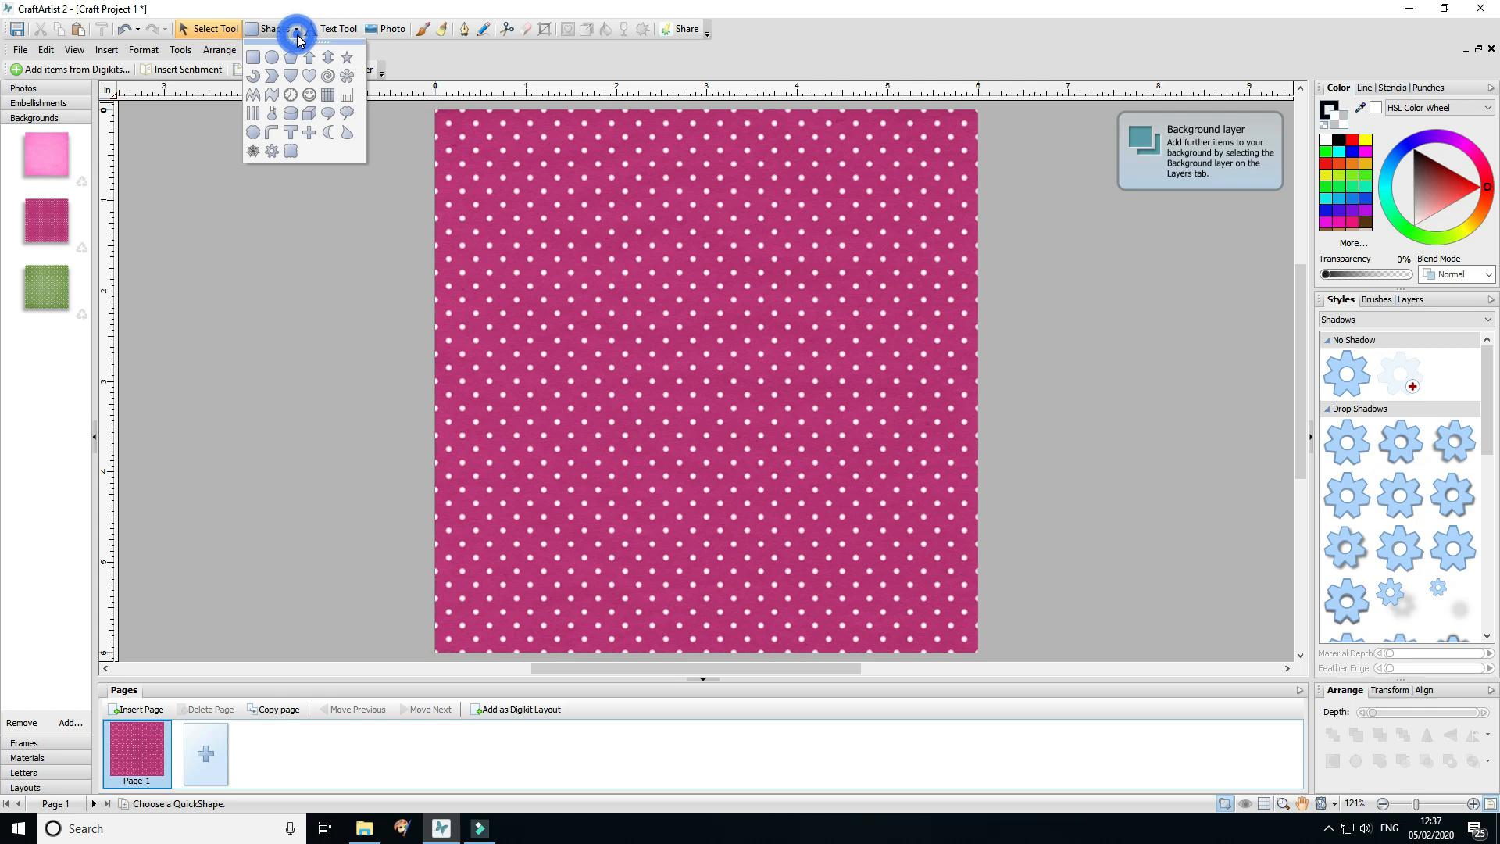
{"action": "left_click", "coordinate": [255, 57]}
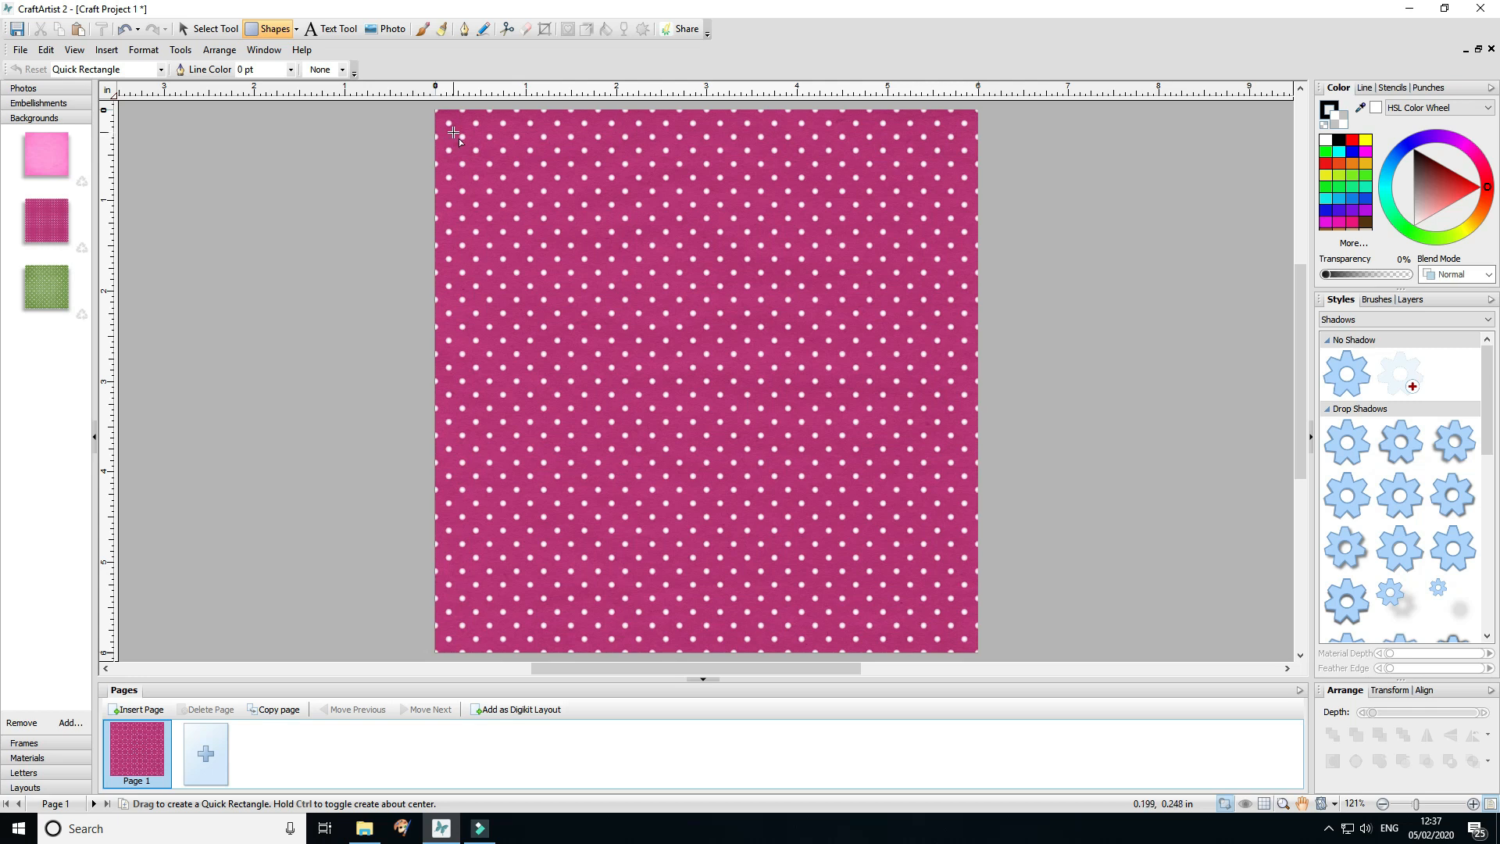
{"action": "left_click_drag", "start_coordinate": [462, 136], "coordinate": [960, 754]}
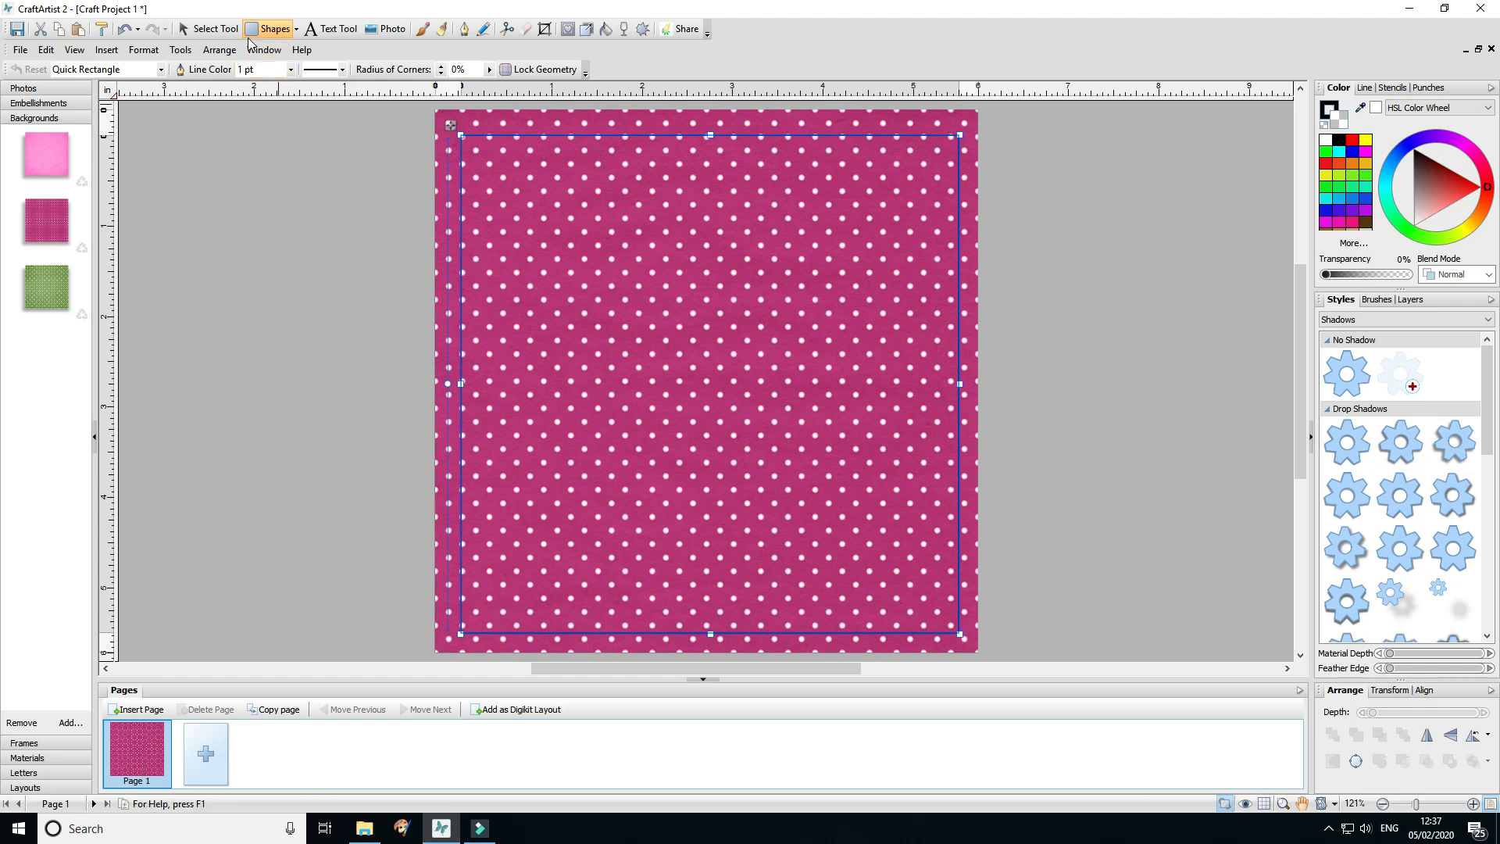
{"action": "left_click", "coordinate": [208, 29]}
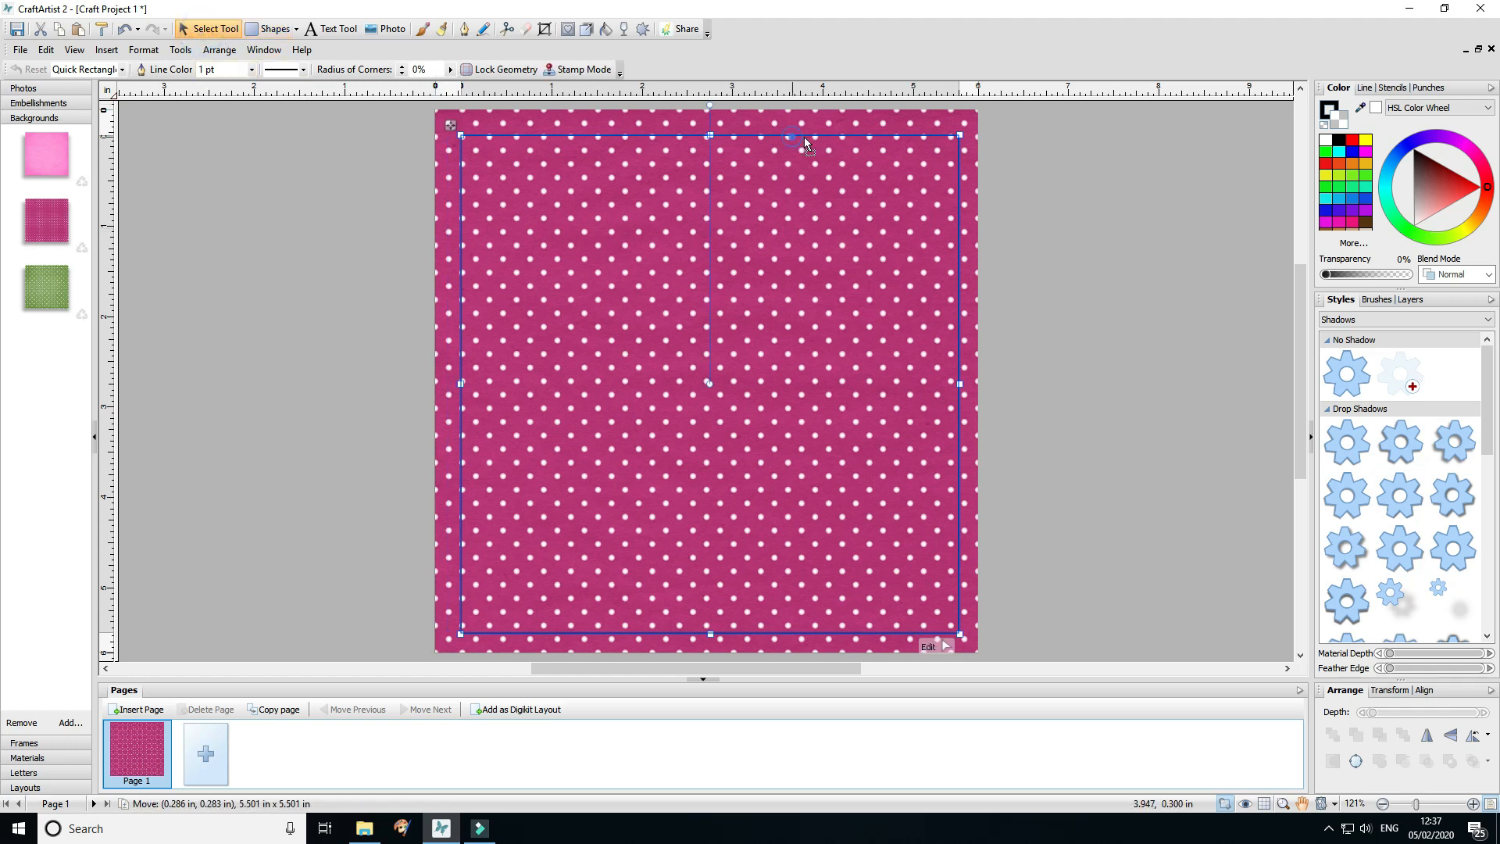
{"action": "left_click_drag", "start_coordinate": [804, 138], "coordinate": [997, 136]}
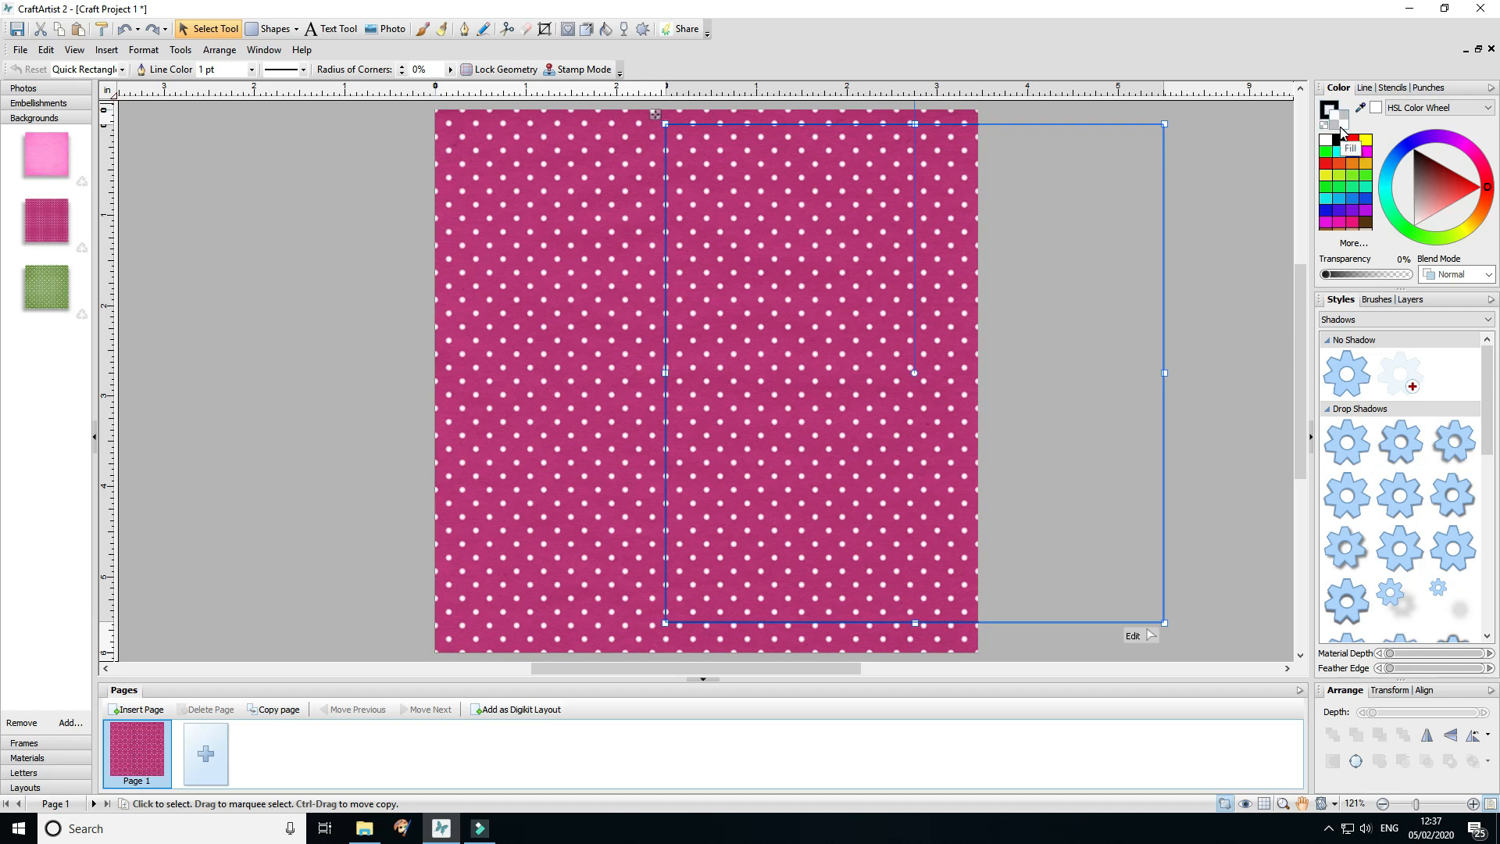
Step: Set the rectangle's line color to the magenta sampled from the polkadot background paper with the Color Picker
{"action": "left_click", "coordinate": [1336, 125]}
{"action": "left_click", "coordinate": [1326, 109]}
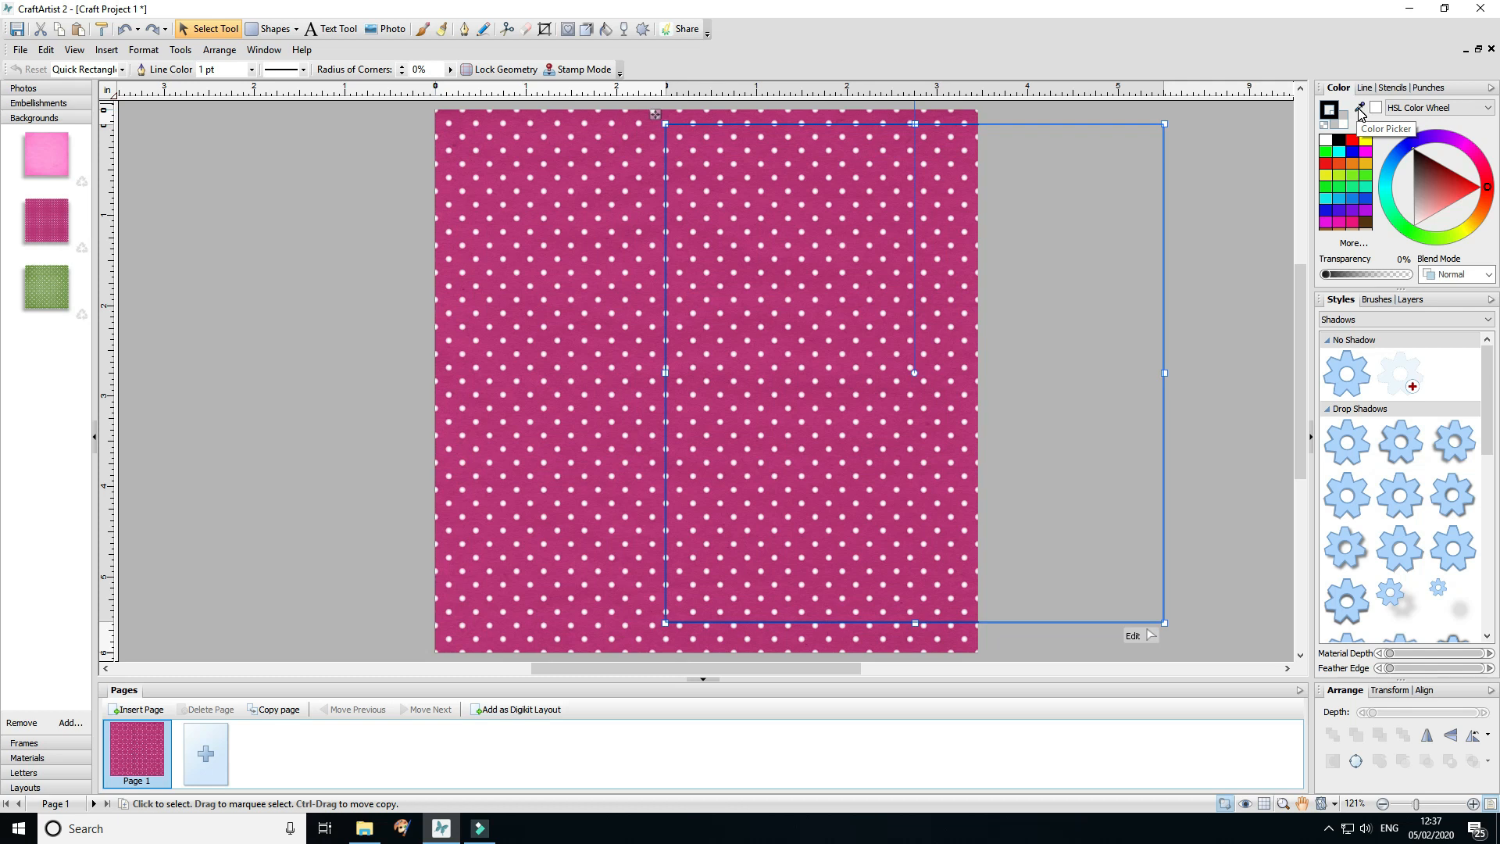
{"action": "left_click_drag", "start_coordinate": [1360, 111], "coordinate": [951, 149]}
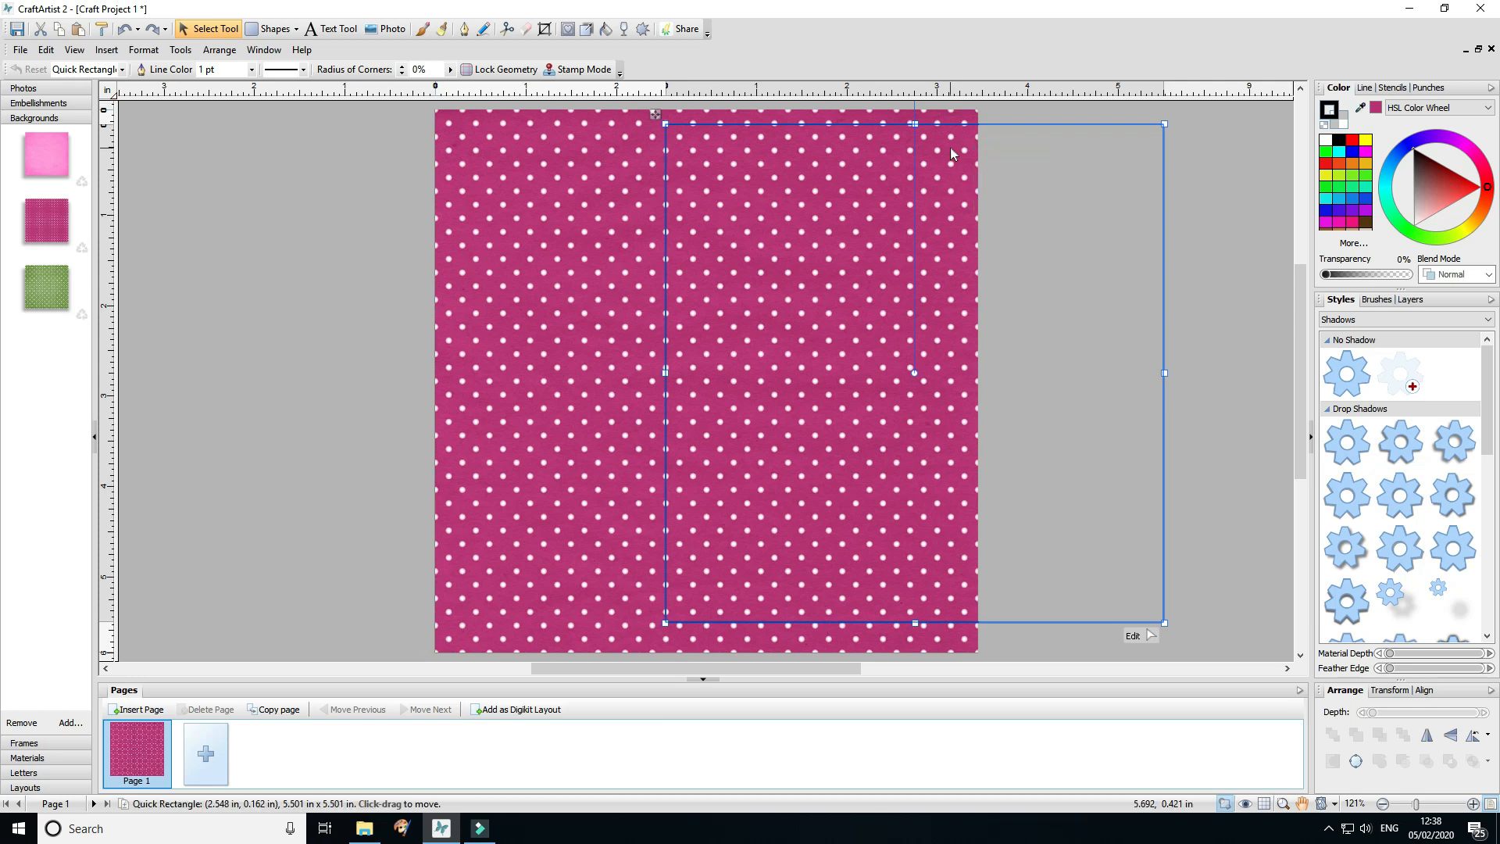
{"action": "left_click", "coordinate": [1375, 114]}
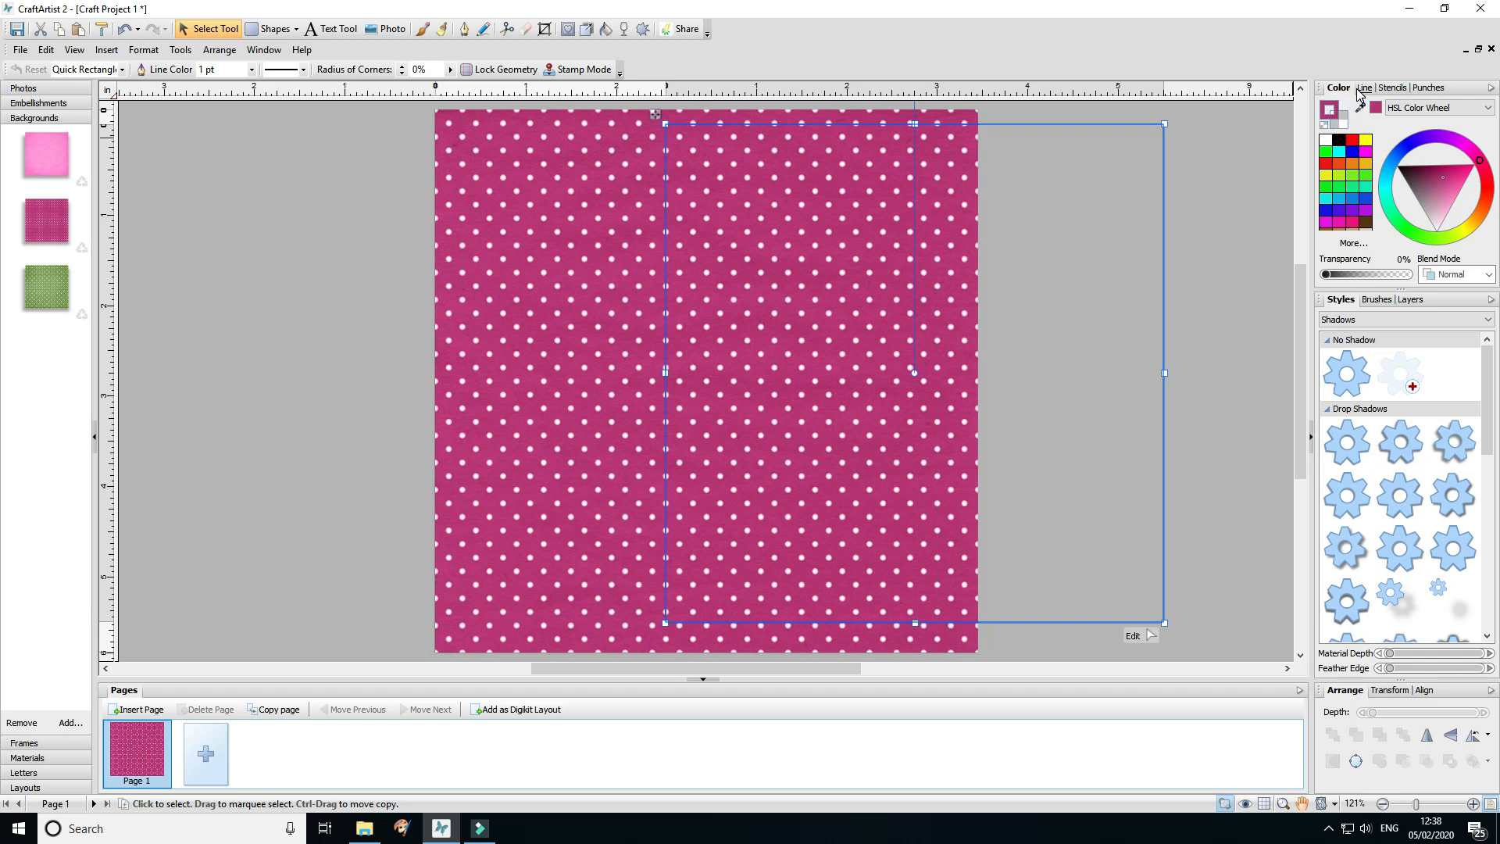
Step: Set the rectangle's line width to 2.5 pt and deselect it
{"action": "left_click", "coordinate": [1365, 89]}
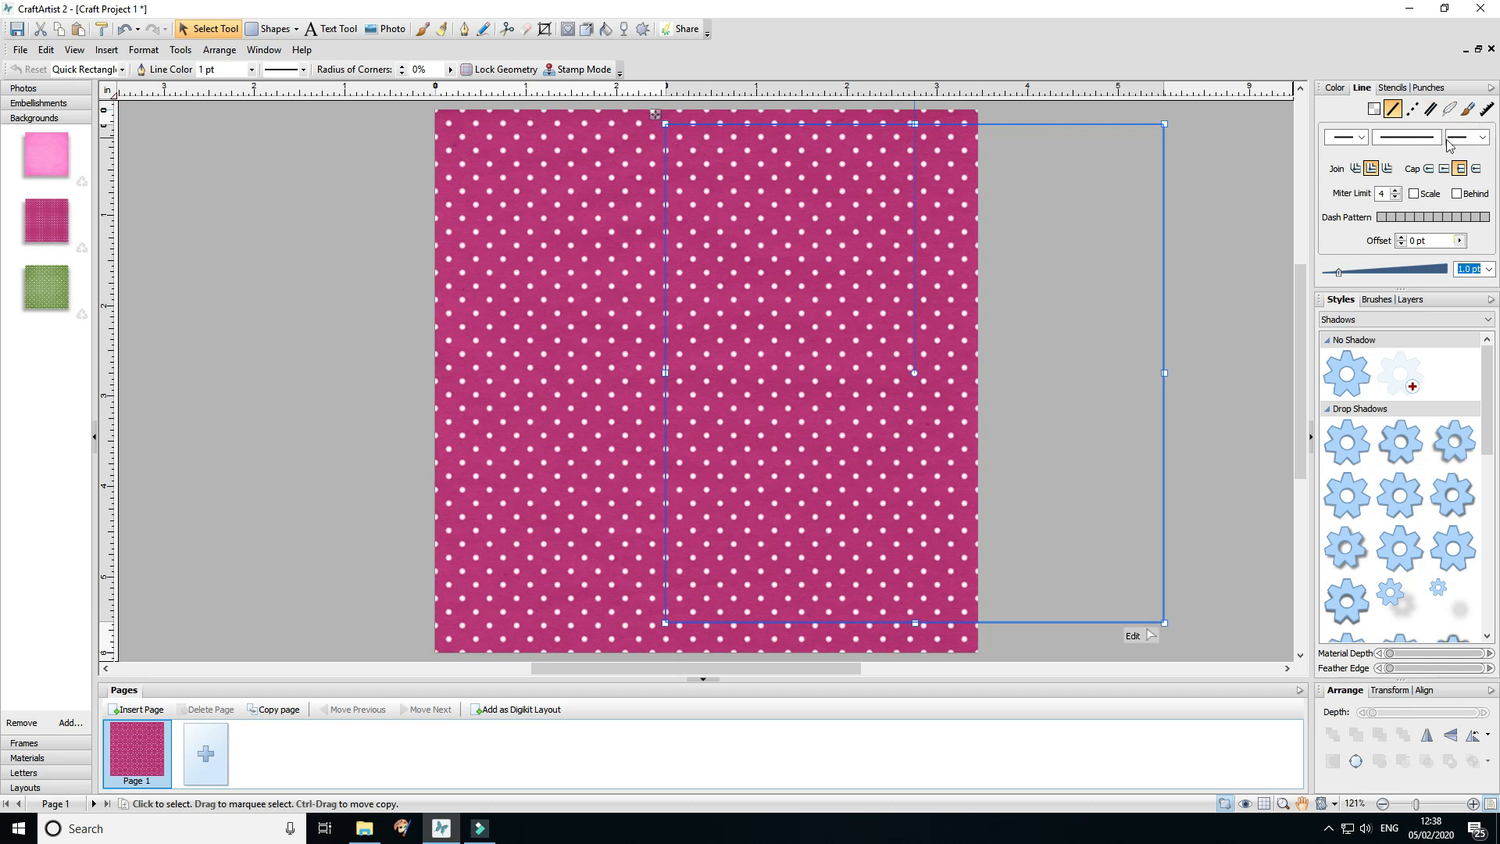
{"action": "left_click", "coordinate": [1487, 270]}
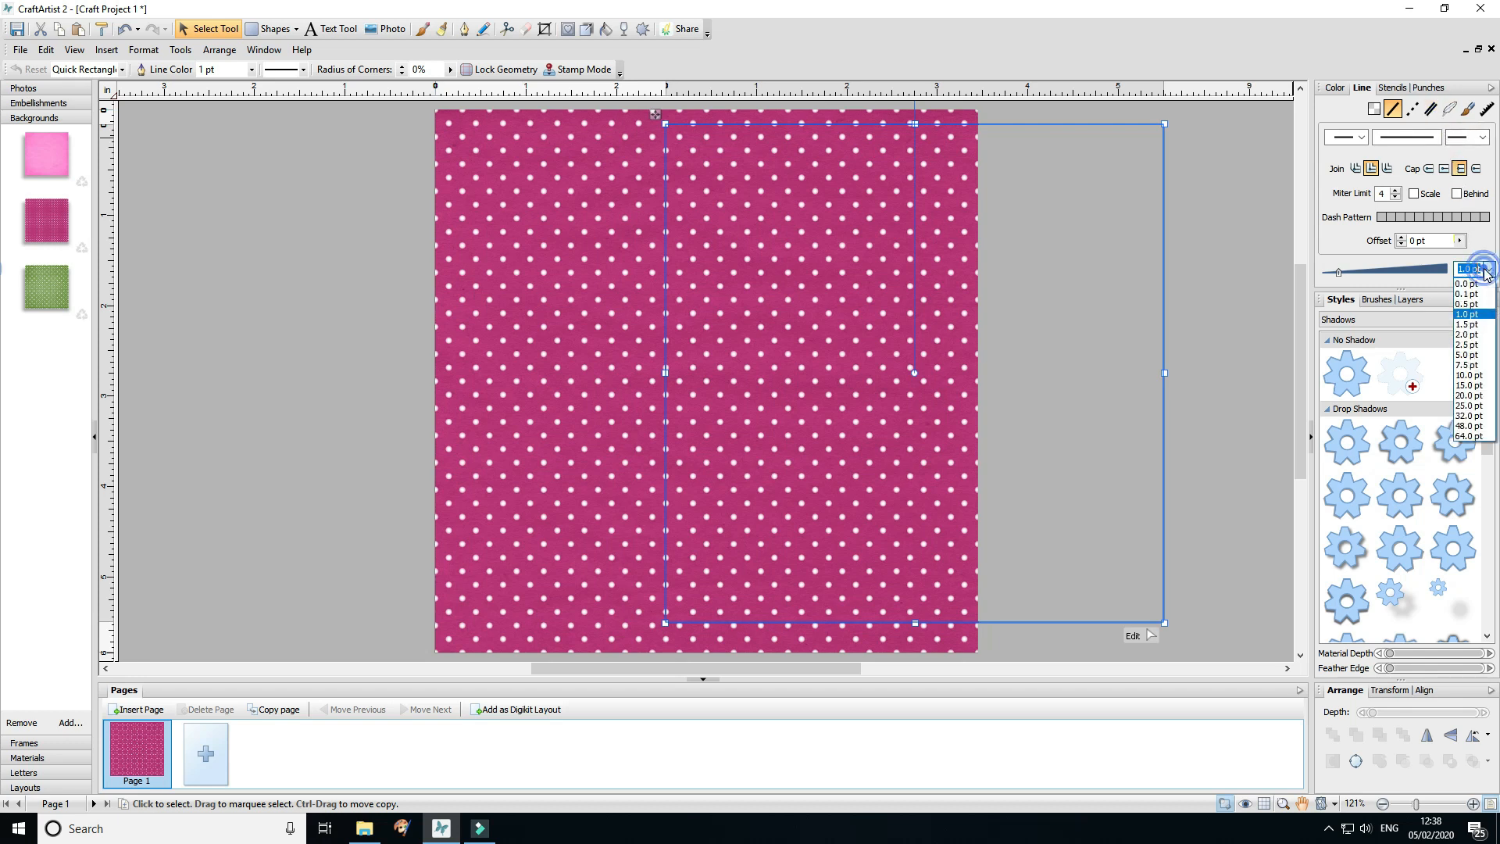
{"action": "left_click", "coordinate": [1469, 345]}
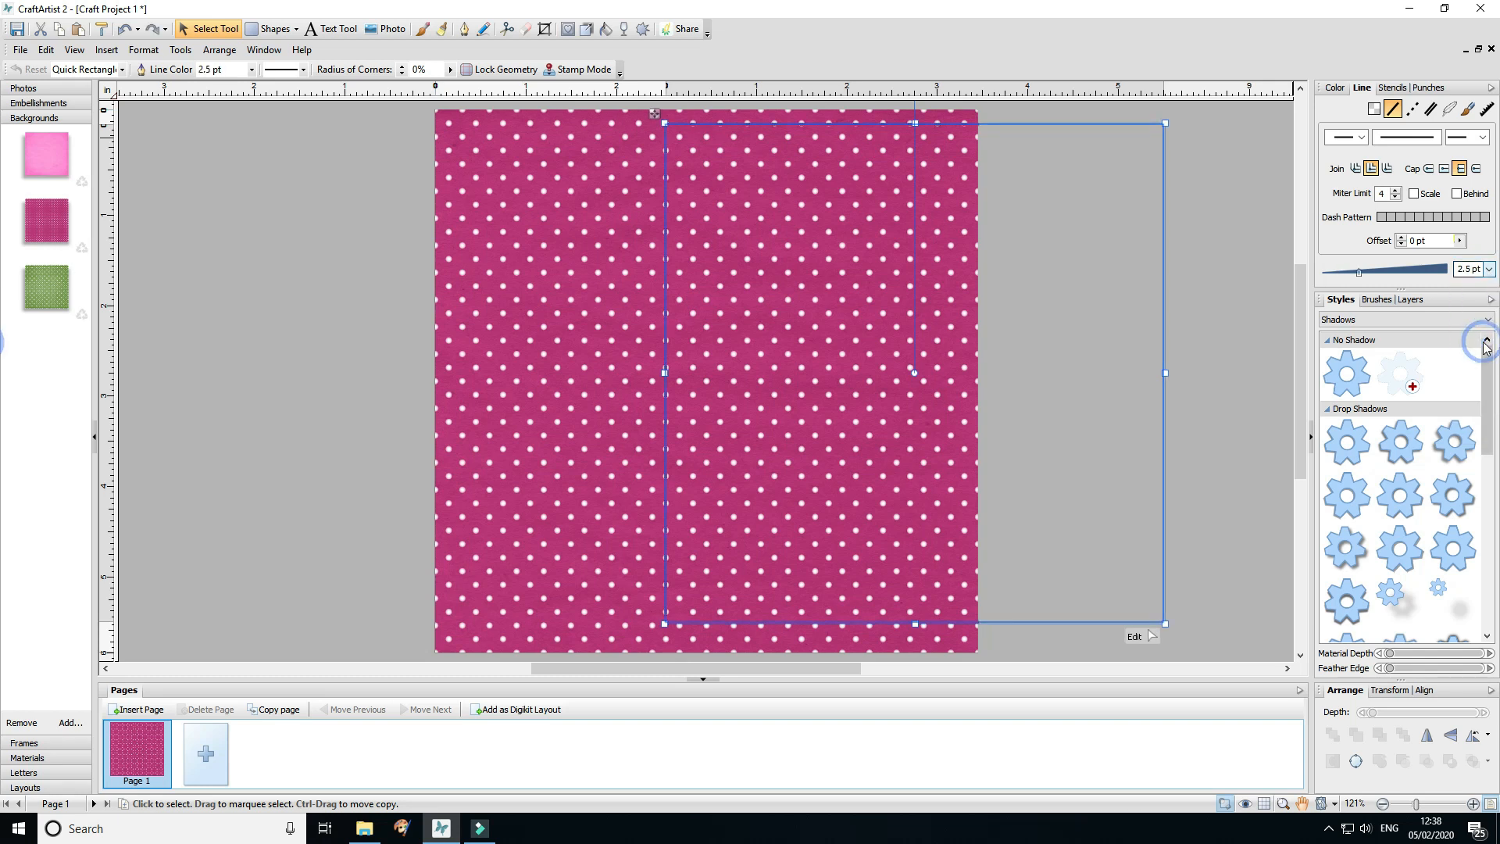
{"action": "left_click", "coordinate": [1262, 271]}
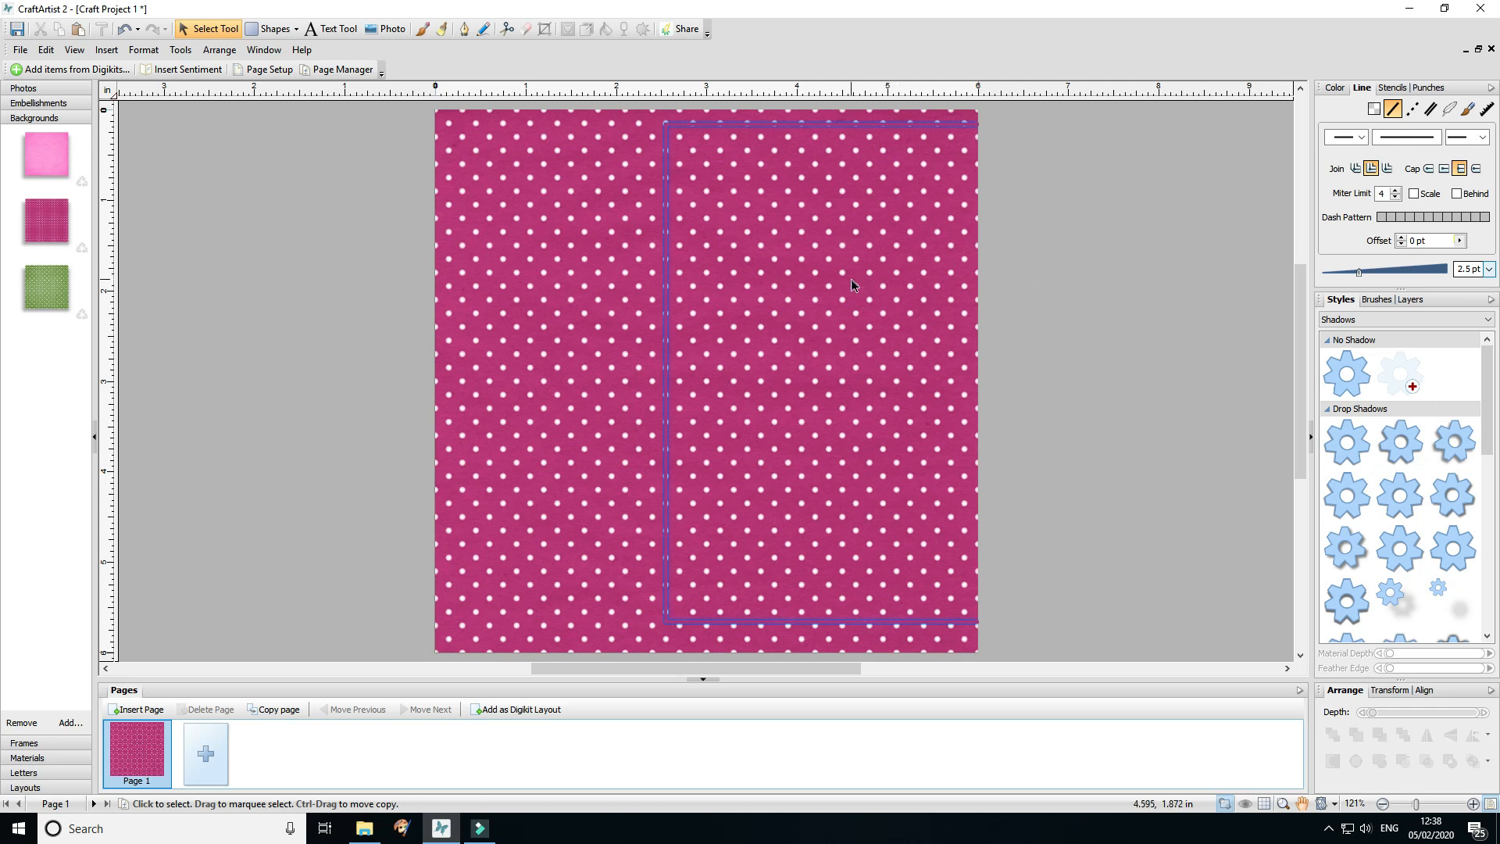
Step: Shift the rectangle slightly and set its Radius of Corners to -17% to give it concave corners
{"action": "left_click_drag", "start_coordinate": [846, 278], "coordinate": [899, 290]}
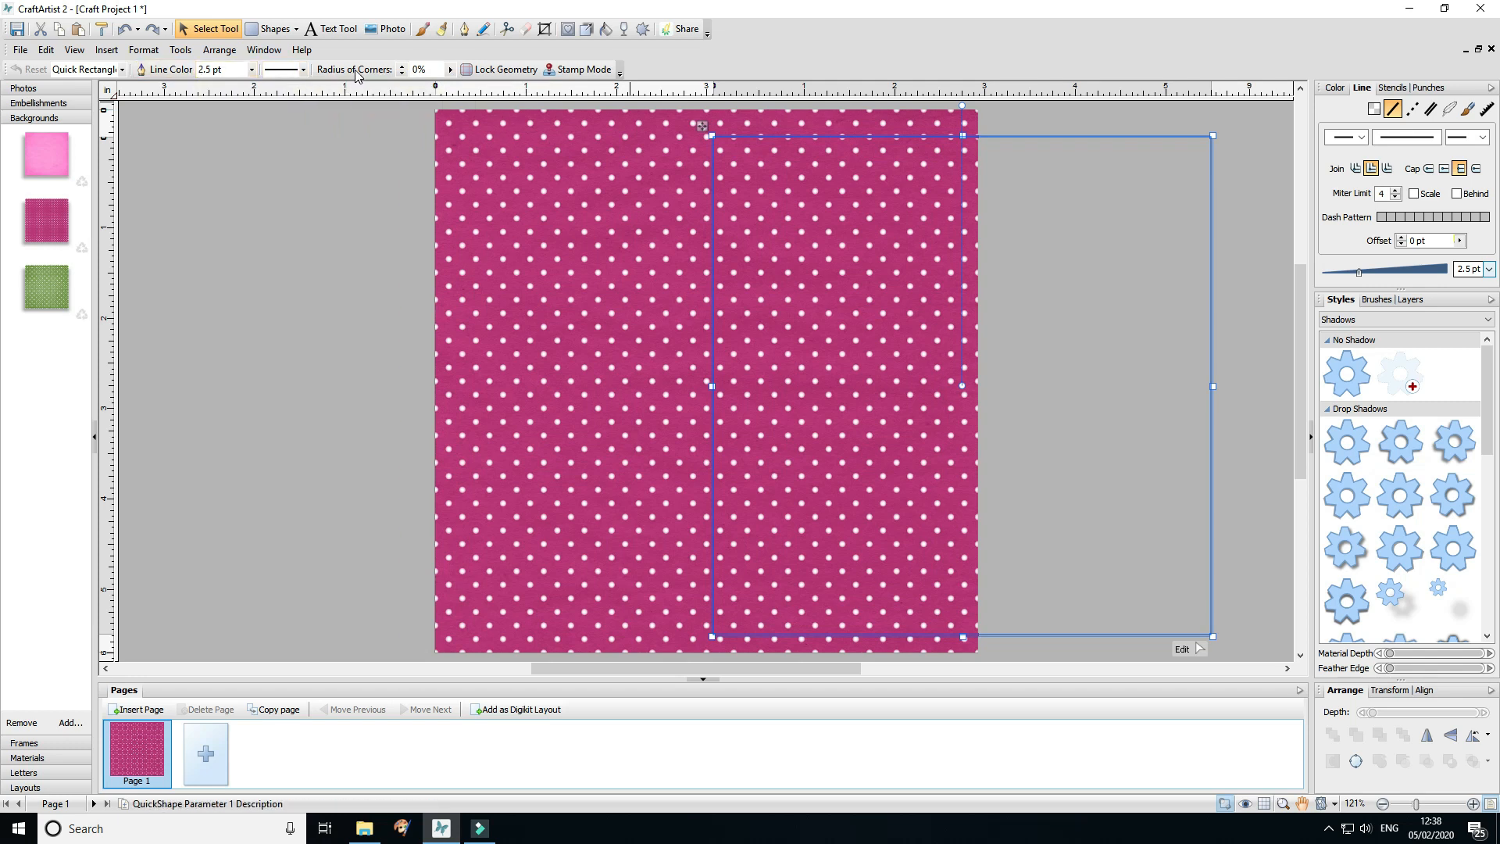
{"action": "left_click", "coordinate": [450, 71]}
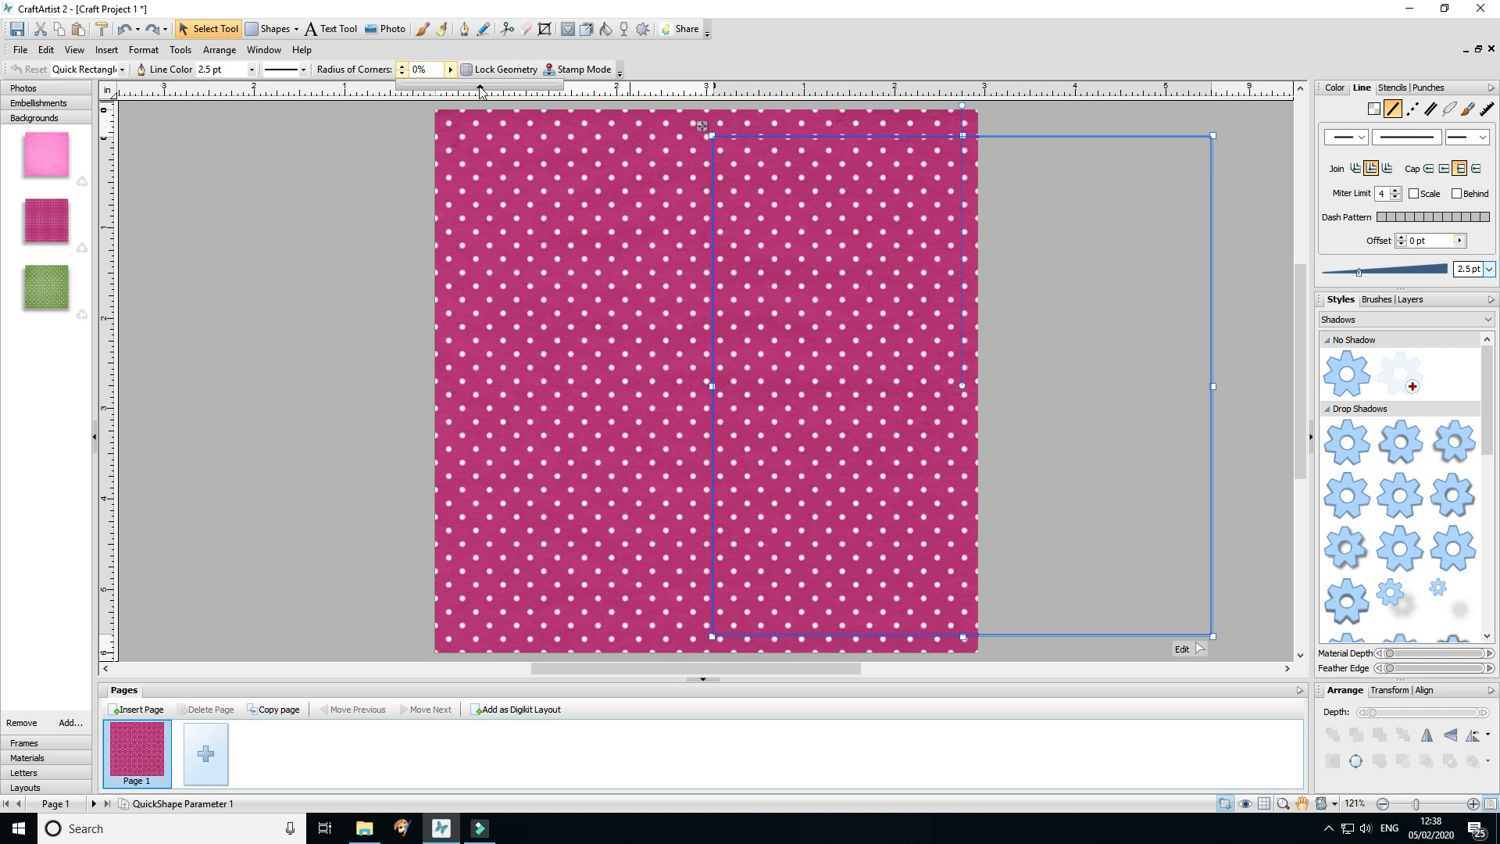
{"action": "left_click_drag", "start_coordinate": [481, 92], "coordinate": [467, 93]}
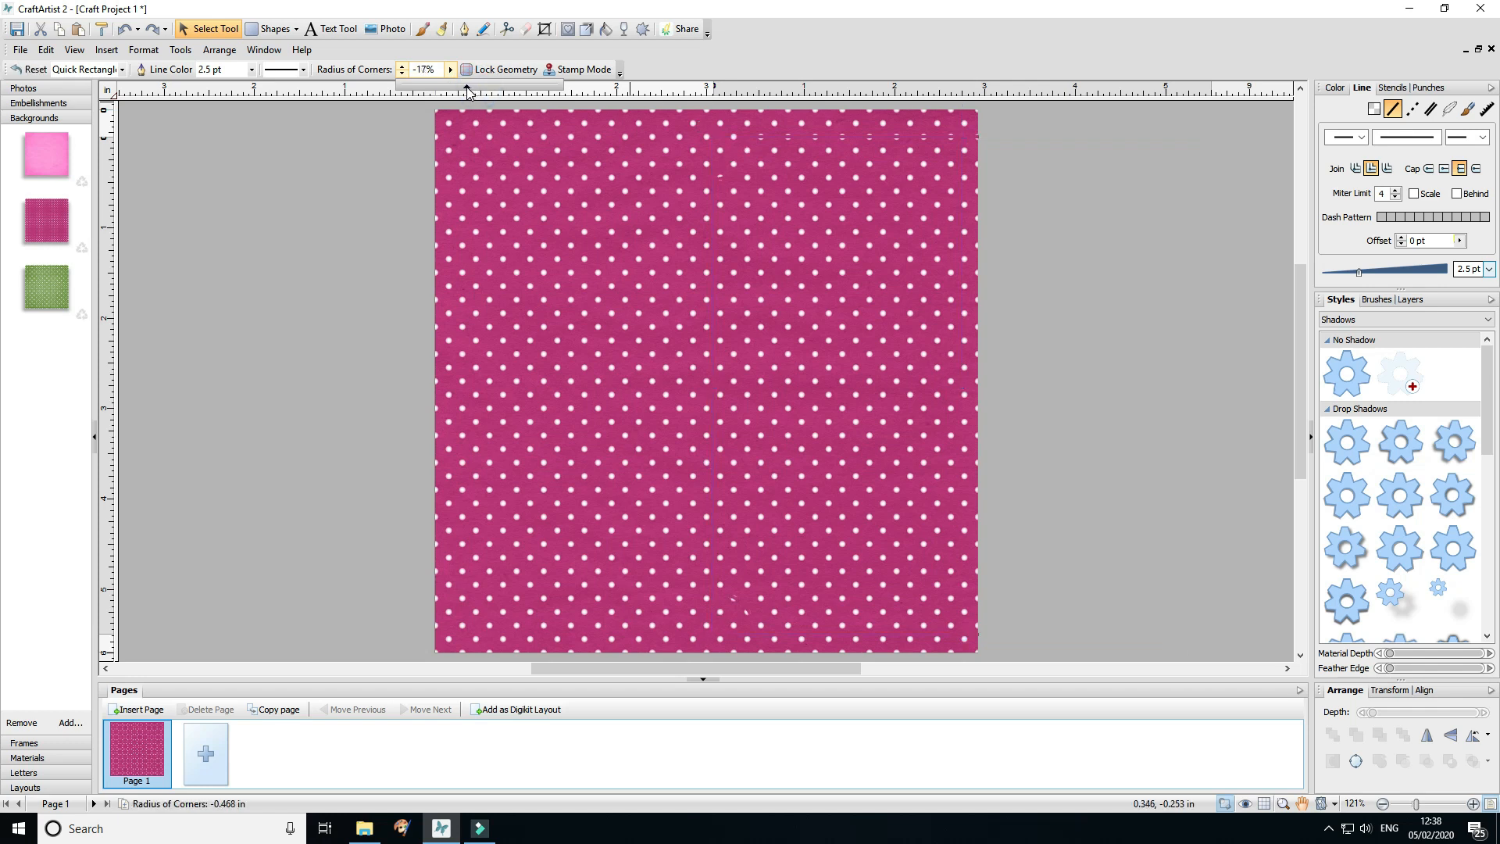
{"action": "left_click", "coordinate": [266, 227]}
{"action": "mouse_move", "coordinate": [980, 256]}
{"action": "left_mouse_down"}
{"action": "mouse_move", "coordinate": [965, 259]}
{"action": "mouse_move", "coordinate": [981, 251]}
{"action": "left_mouse_up"}
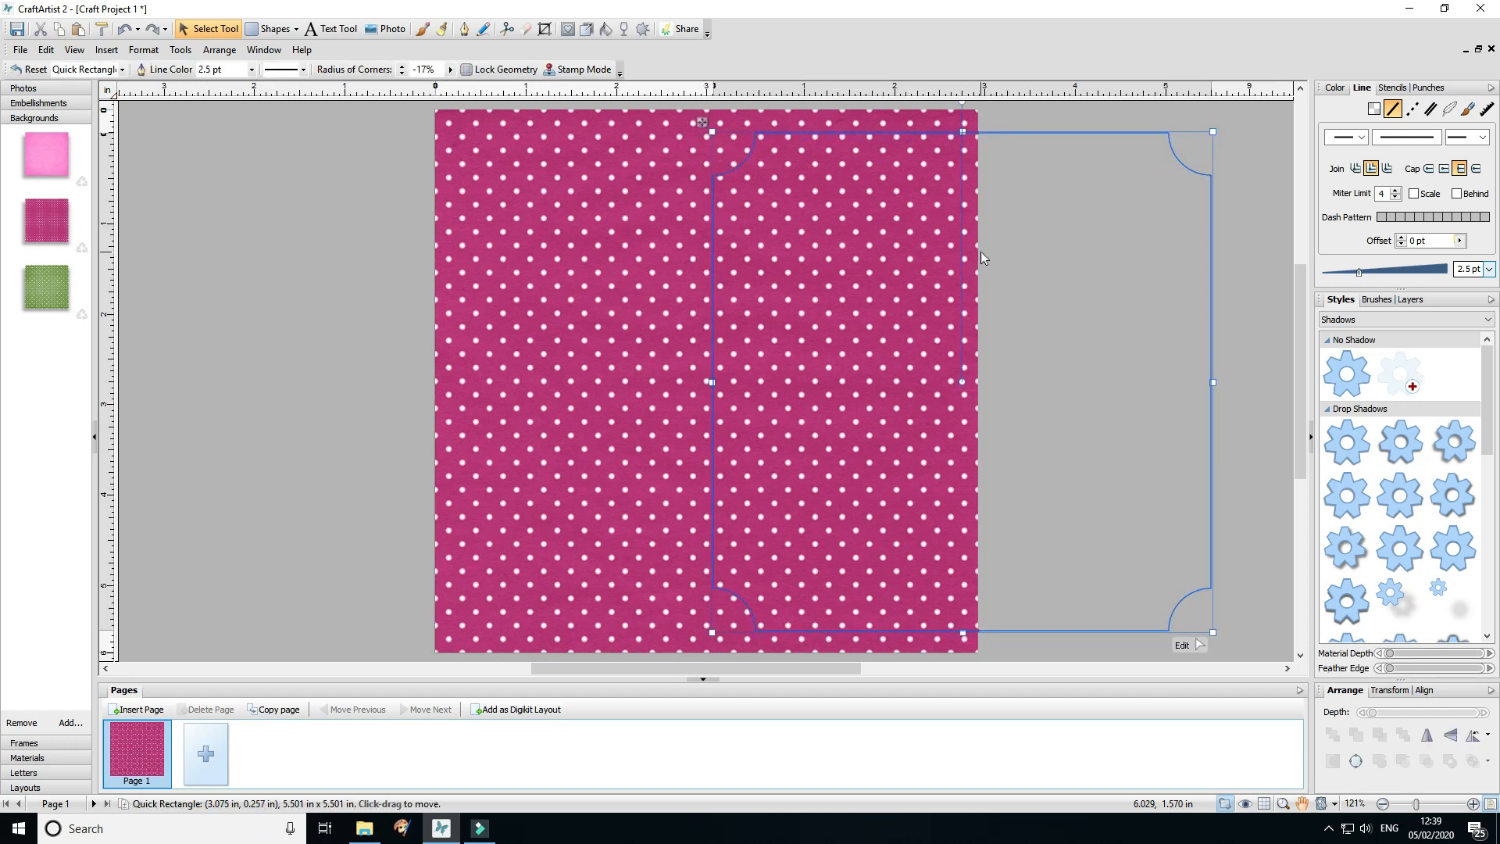
Step: Fill the concave-cornered rectangle with white
{"action": "left_click", "coordinate": [1335, 88]}
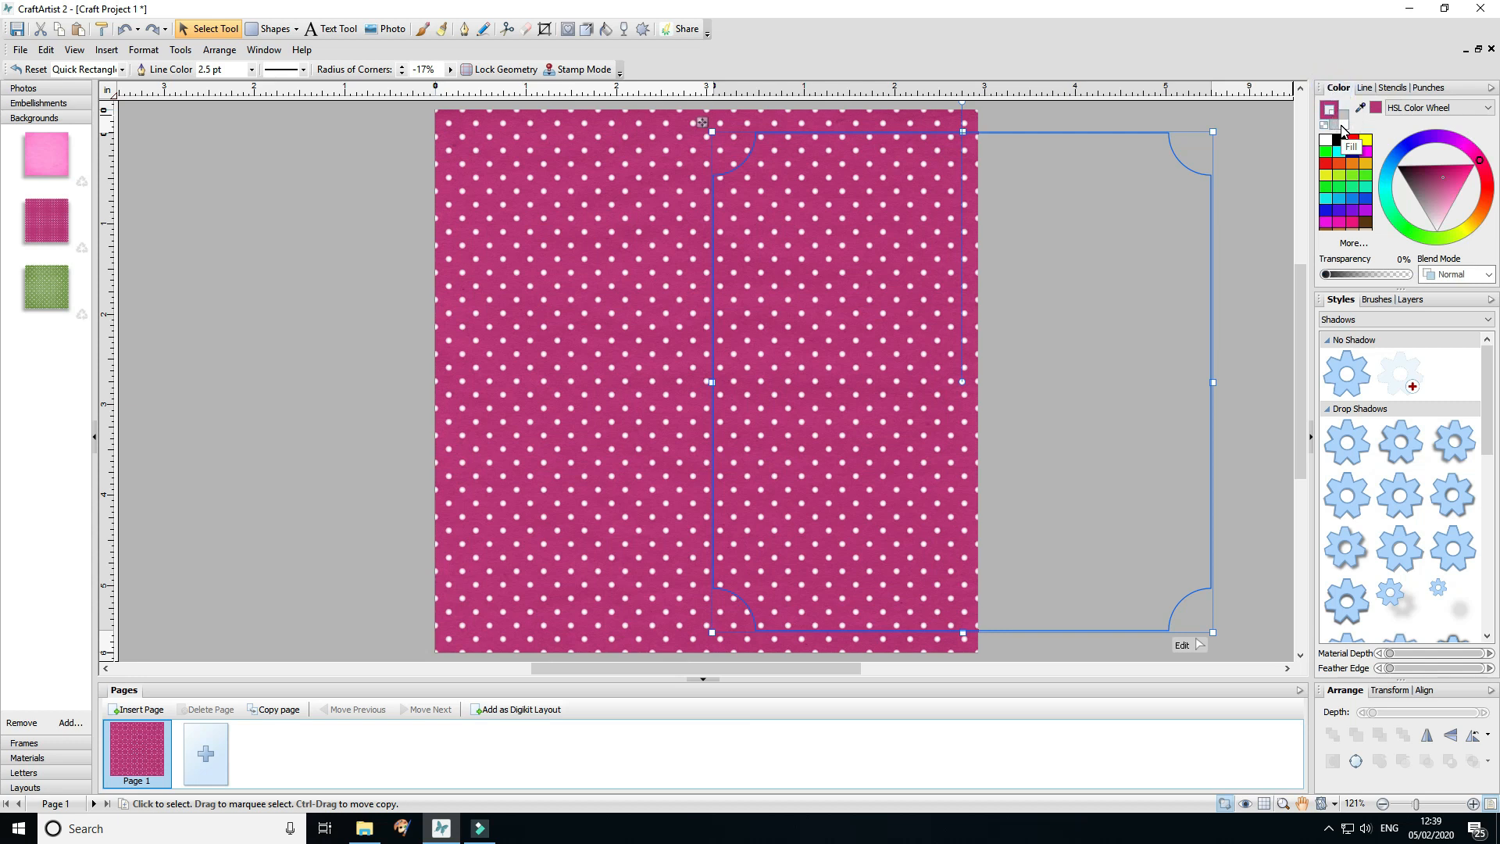
{"action": "left_click", "coordinate": [1340, 126]}
{"action": "left_click", "coordinate": [1325, 142]}
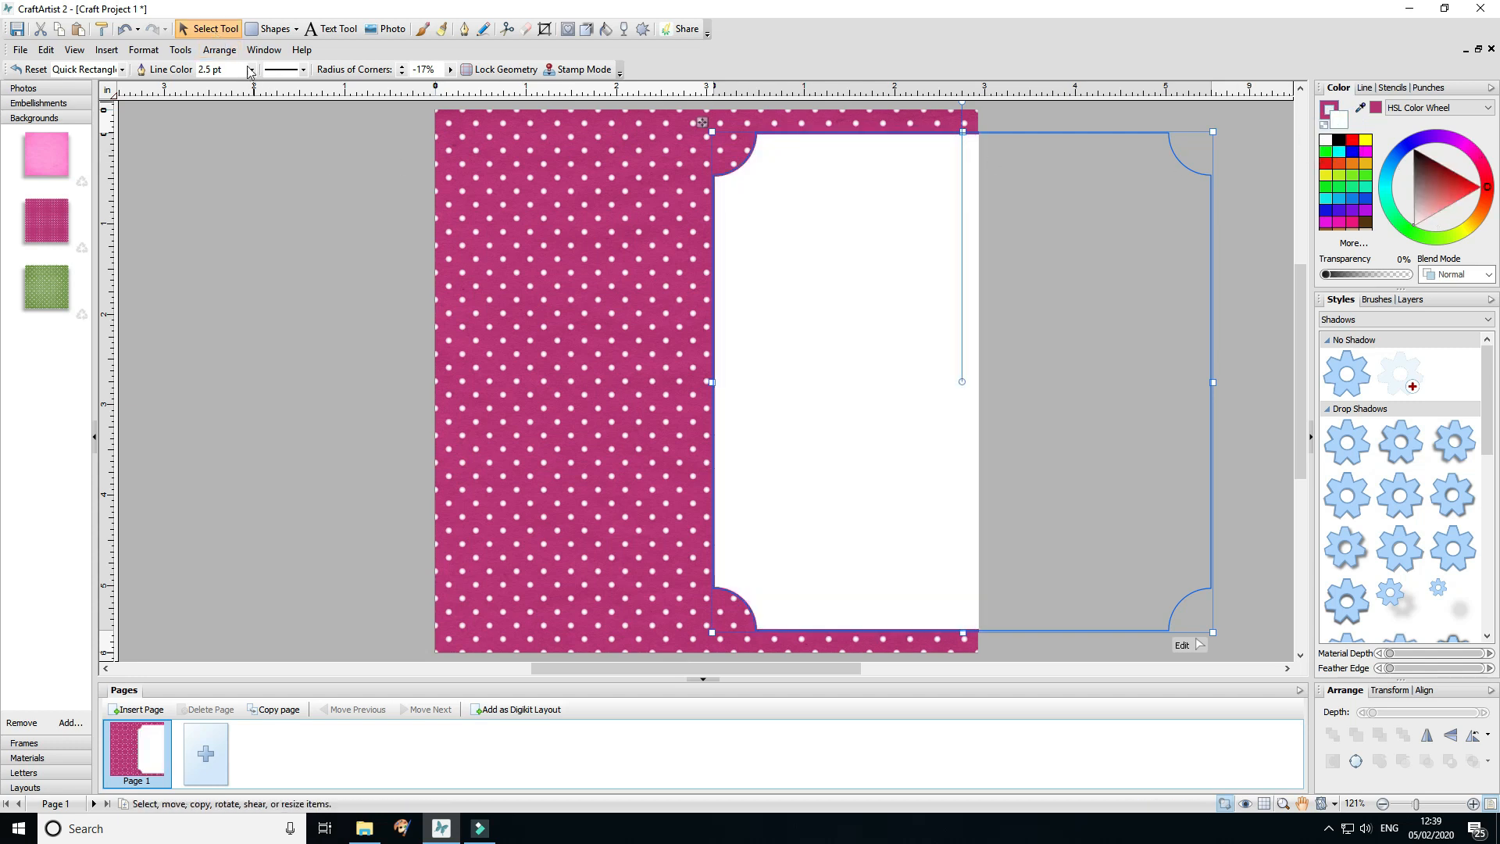
Step: Move the white rectangle over the middle of the page and set its transparency to 27%
{"action": "left_click_drag", "start_coordinate": [813, 317], "coordinate": [555, 325]}
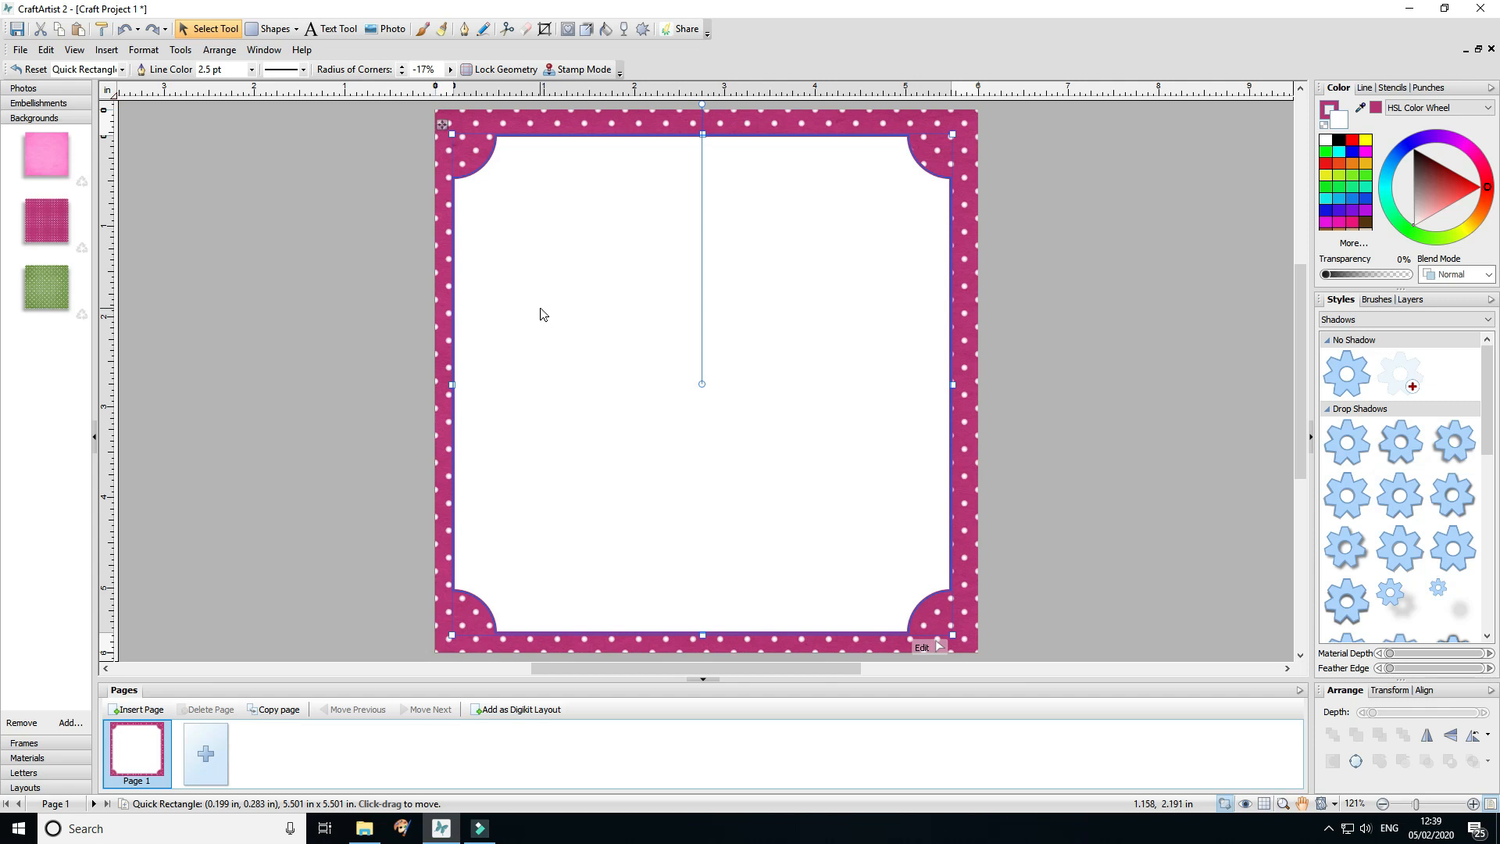
{"action": "mouse_move", "coordinate": [541, 308]}
{"action": "left_mouse_down"}
{"action": "mouse_move", "coordinate": [581, 319]}
{"action": "mouse_move", "coordinate": [541, 304]}
{"action": "left_mouse_up"}
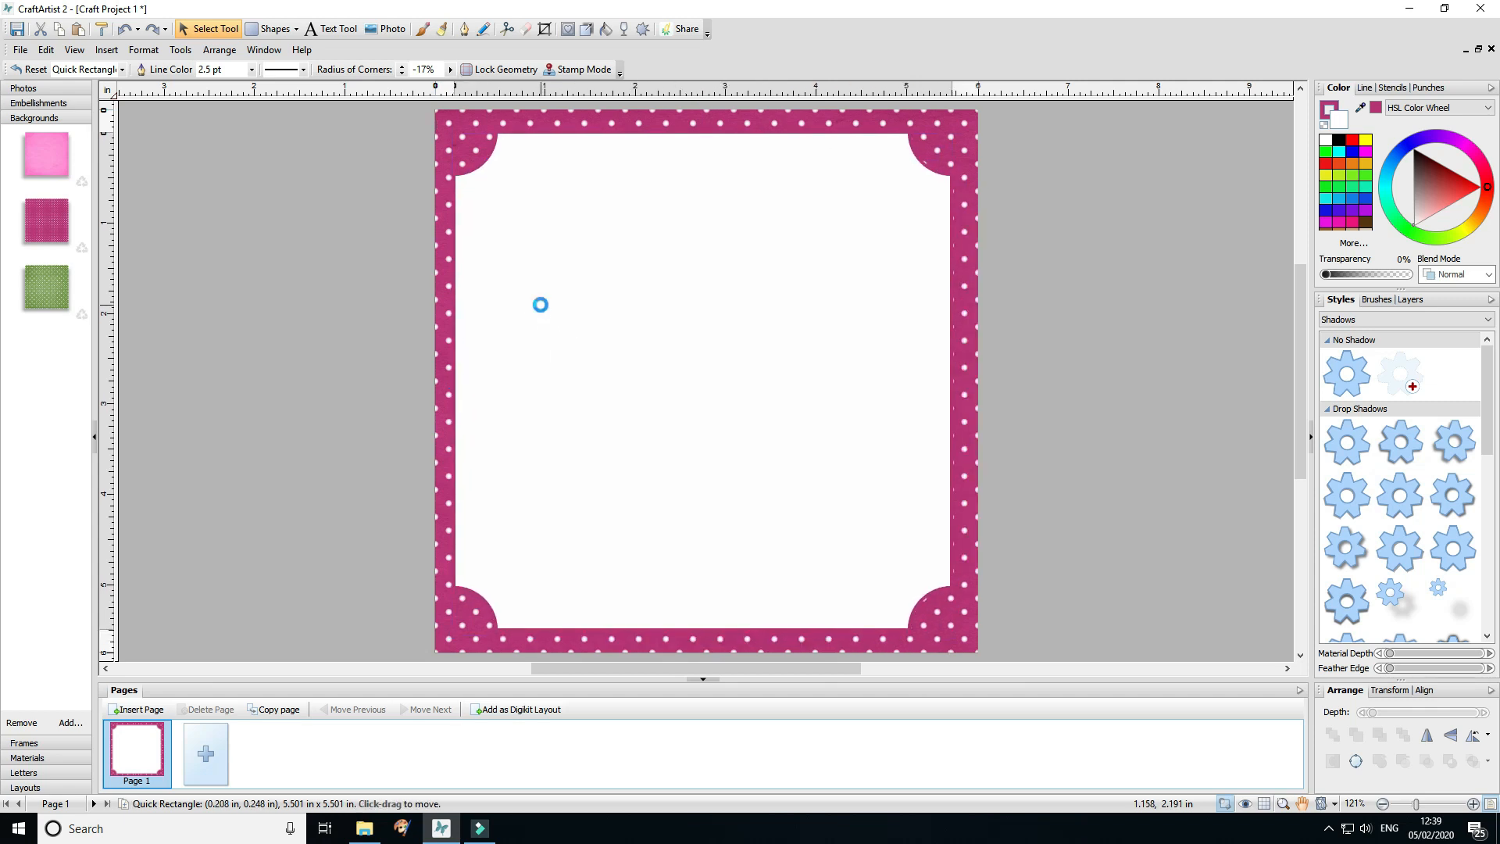
{"action": "left_click_drag", "start_coordinate": [1330, 275], "coordinate": [1348, 277]}
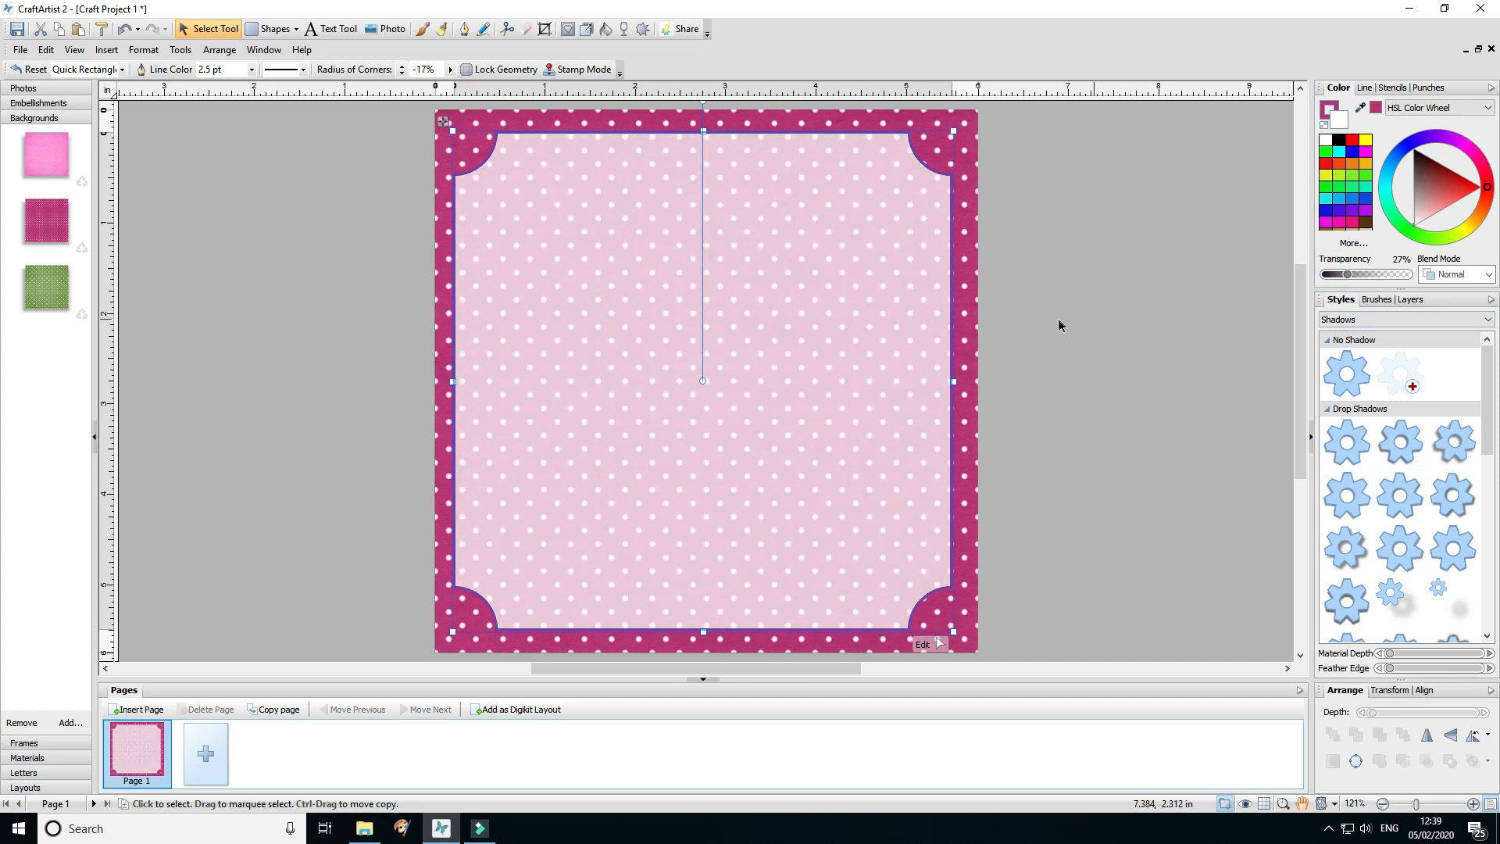
Step: Copy and paste the translucent rectangle on top of itself and set the copy's transparency to 0%
{"action": "right_click", "coordinate": [859, 337]}
{"action": "left_click", "coordinate": [895, 364]}
{"action": "right_click", "coordinate": [1068, 378]}
{"action": "left_click", "coordinate": [1093, 472]}
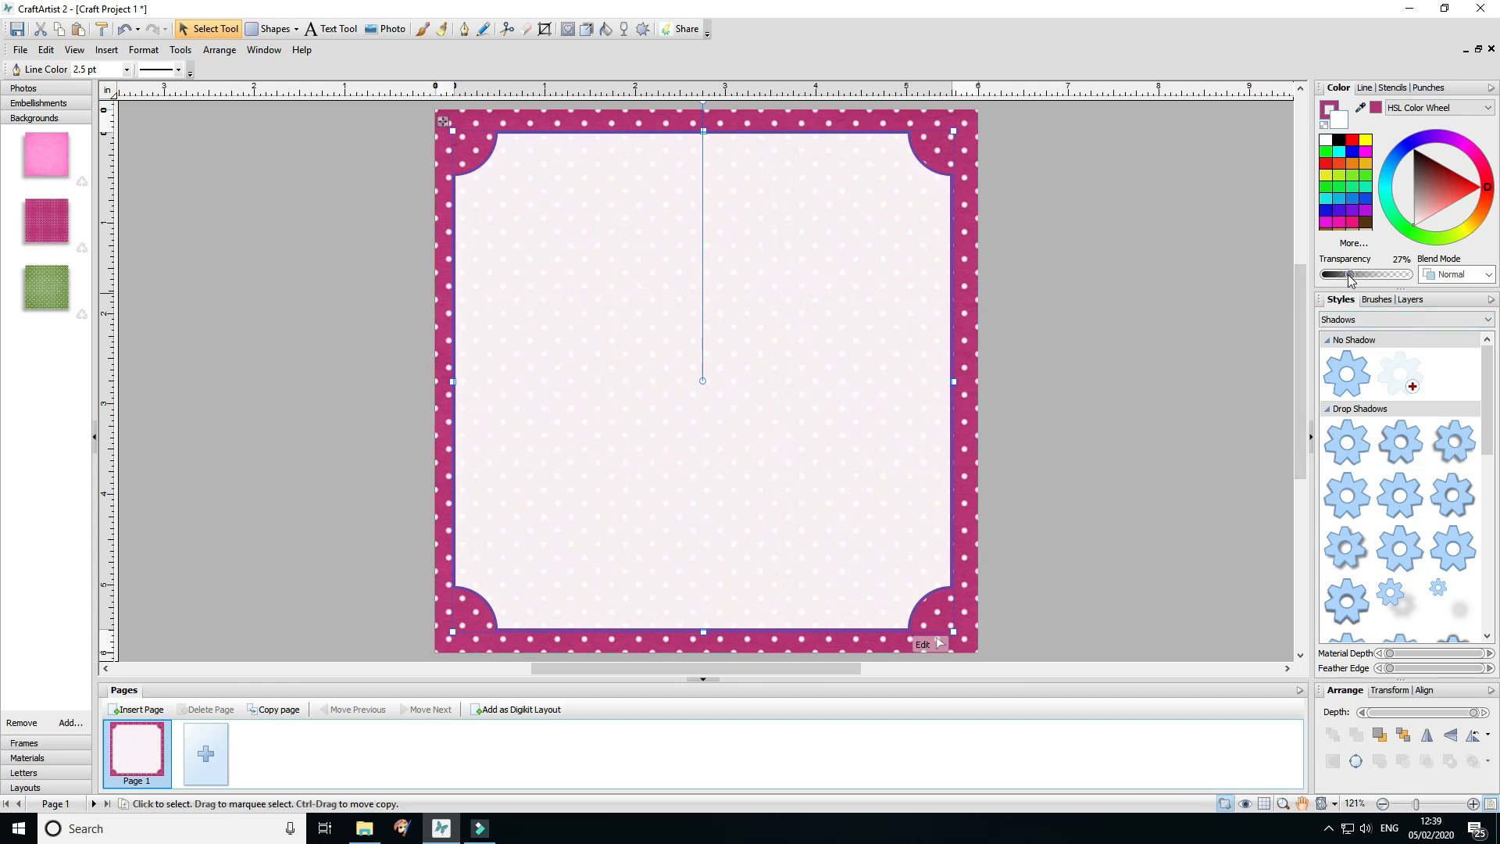
{"action": "left_click_drag", "start_coordinate": [1349, 275], "coordinate": [1319, 275]}
Step: Shrink the opaque copy to about 4.57 x 4.41 in and move it to the middle of the larger rectangle
{"action": "left_click_drag", "start_coordinate": [954, 632], "coordinate": [873, 535]}
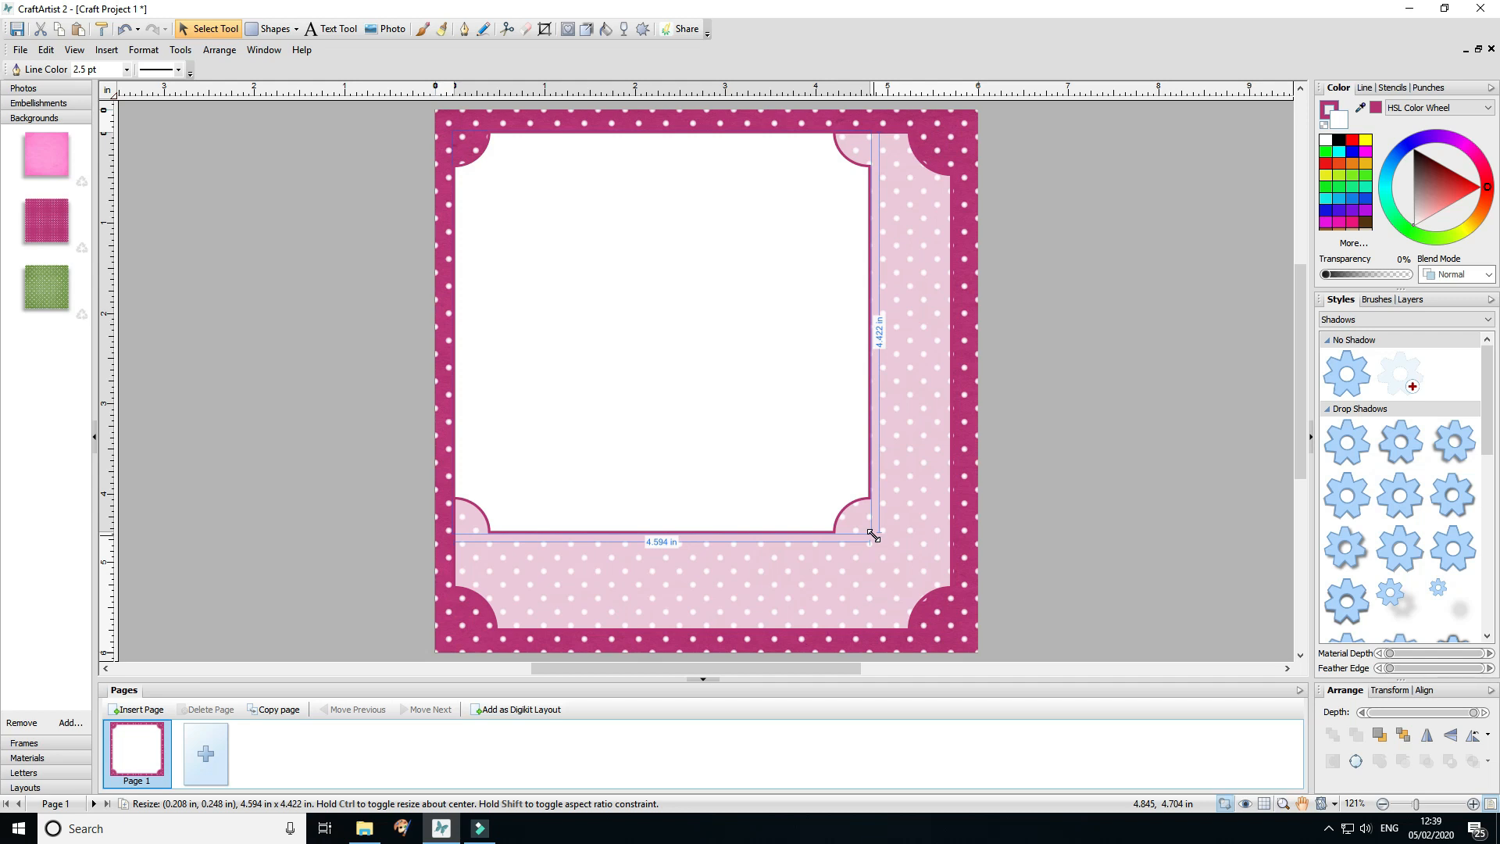
{"action": "mouse_move", "coordinate": [874, 535]}
{"action": "left_mouse_down"}
{"action": "mouse_move", "coordinate": [856, 518]}
{"action": "mouse_move", "coordinate": [871, 534]}
{"action": "left_mouse_up"}
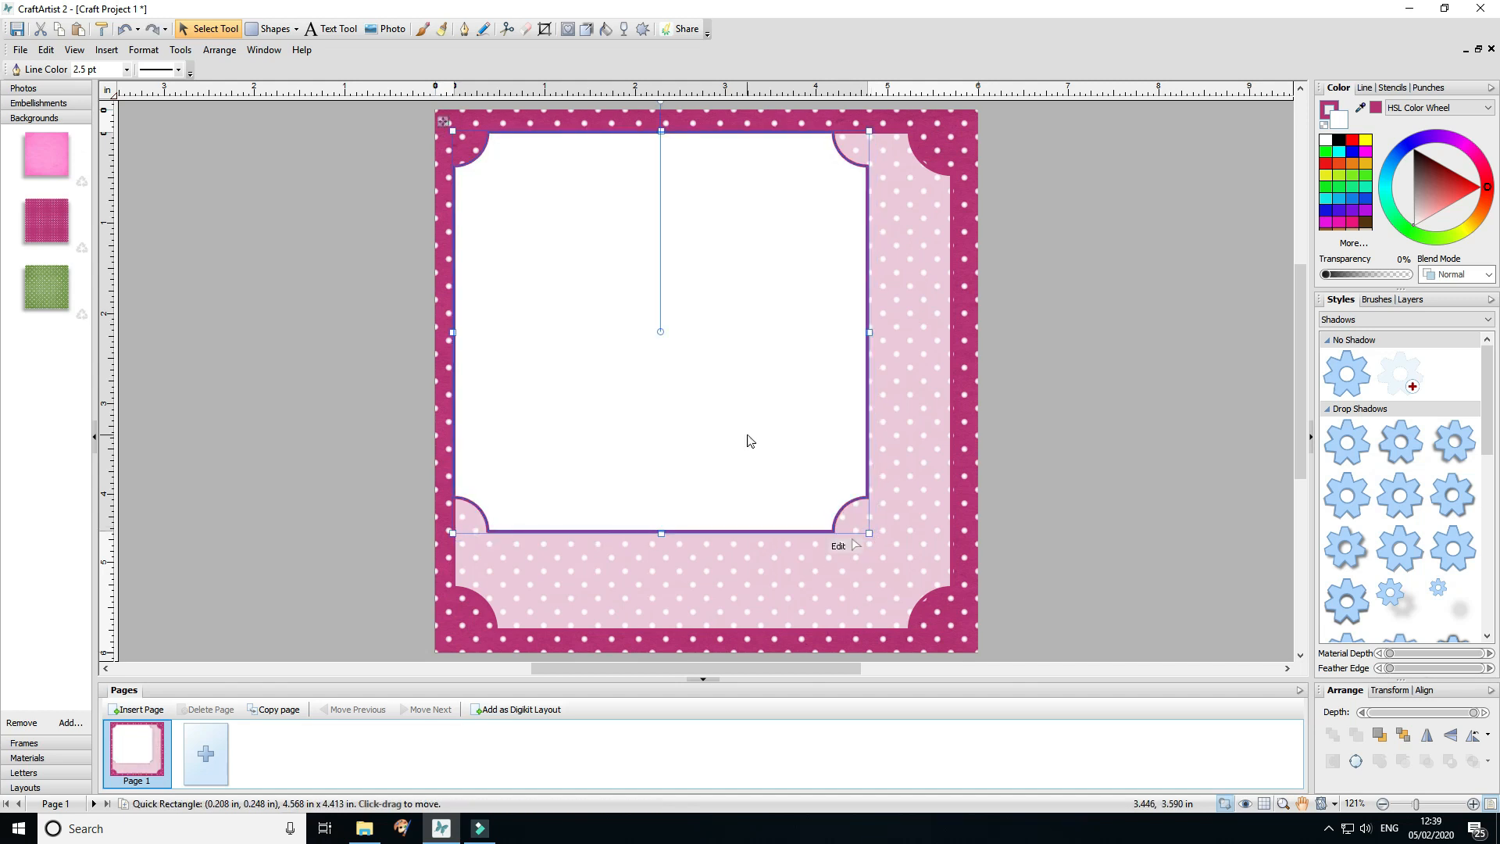
{"action": "left_click_drag", "start_coordinate": [749, 435], "coordinate": [800, 498]}
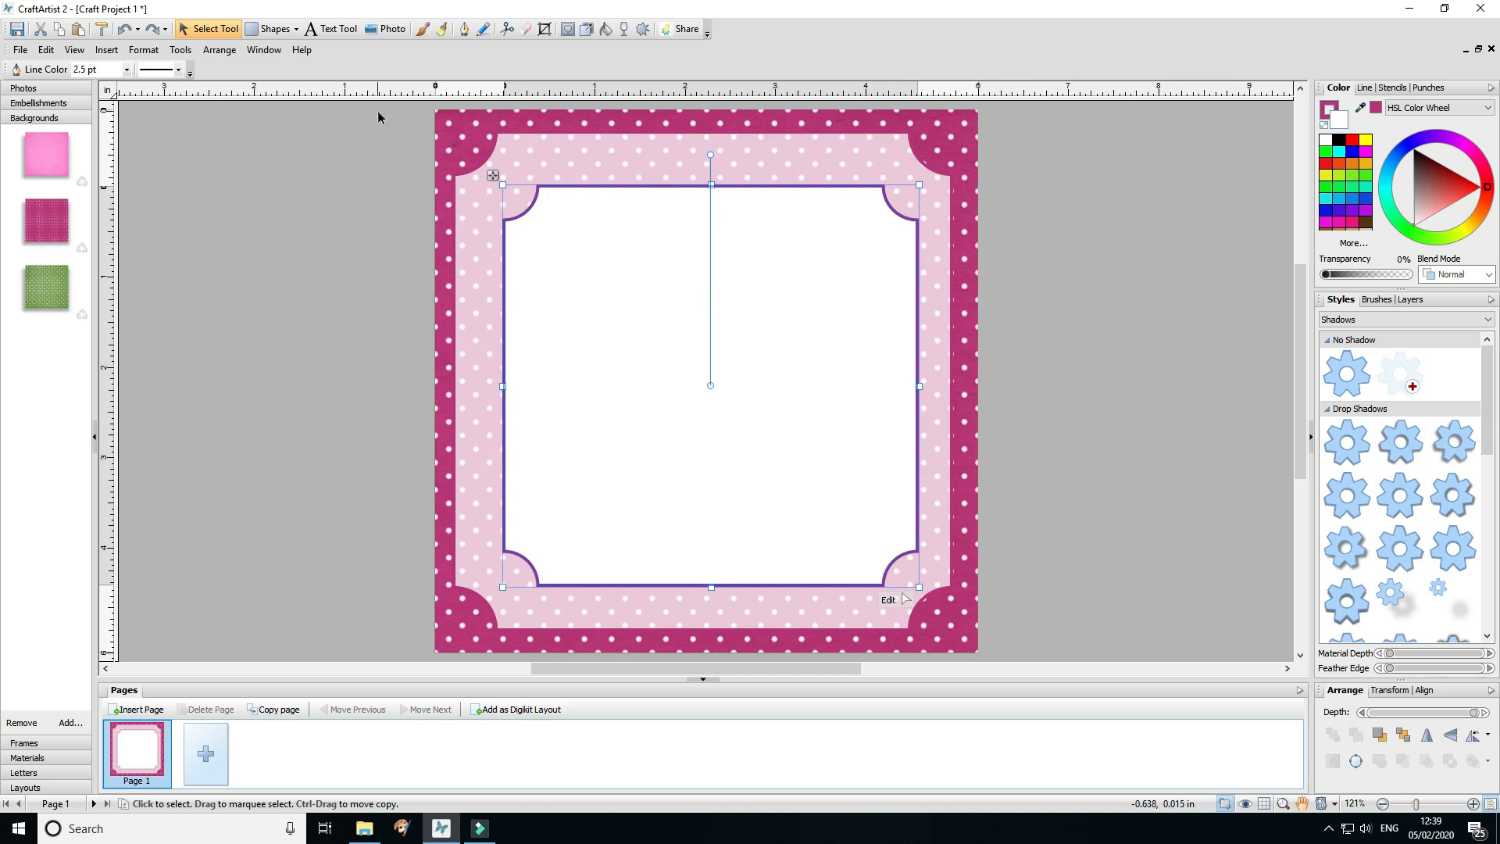
Step: Align both rectangles to each other with vertical and horizontal Center alignment, then deselect them
{"action": "left_click_drag", "start_coordinate": [368, 108], "coordinate": [1062, 689]}
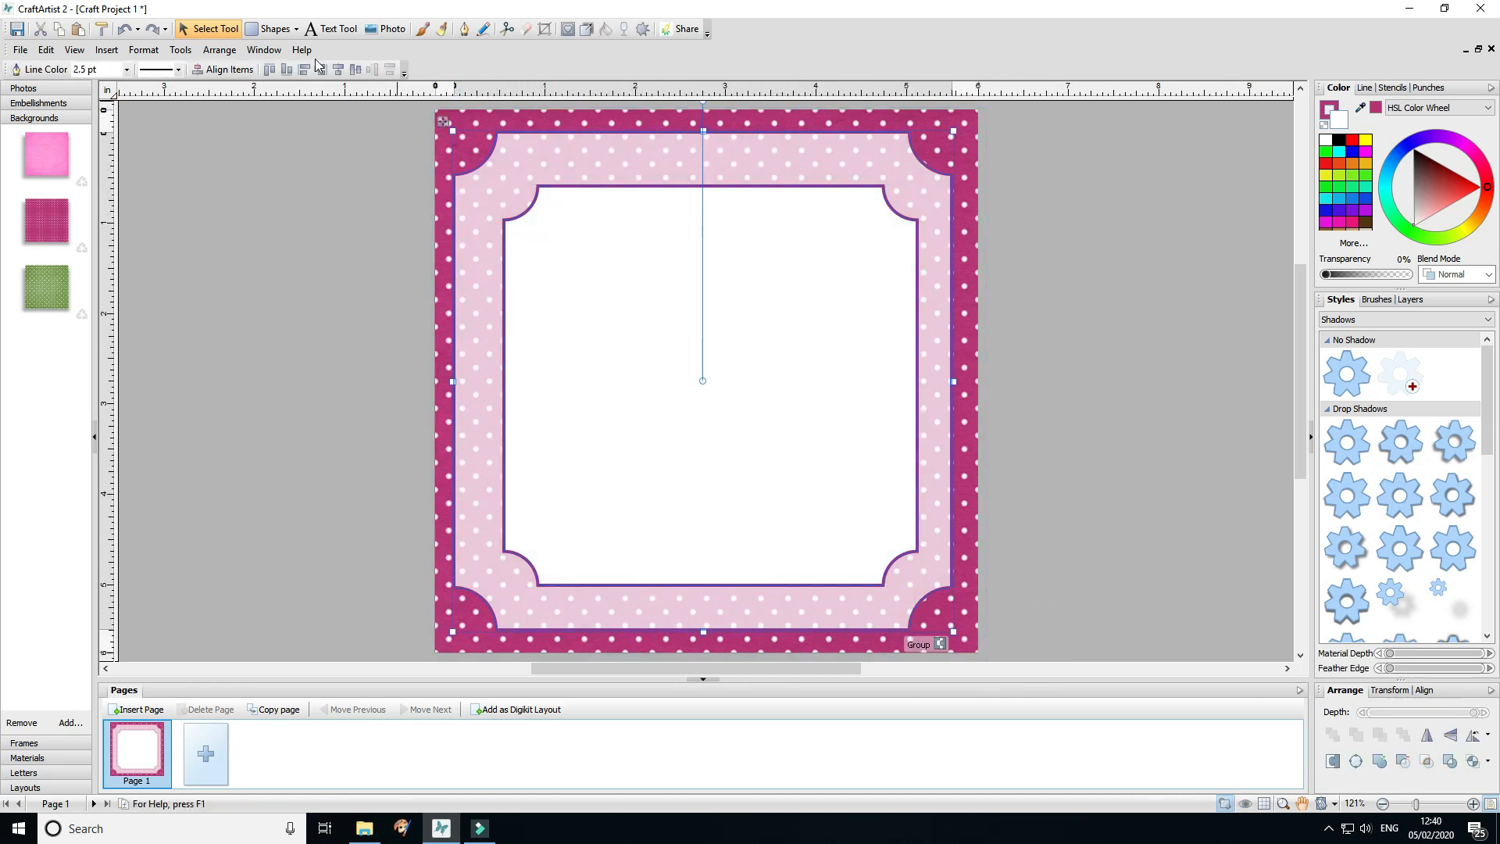
{"action": "left_click", "coordinate": [208, 52]}
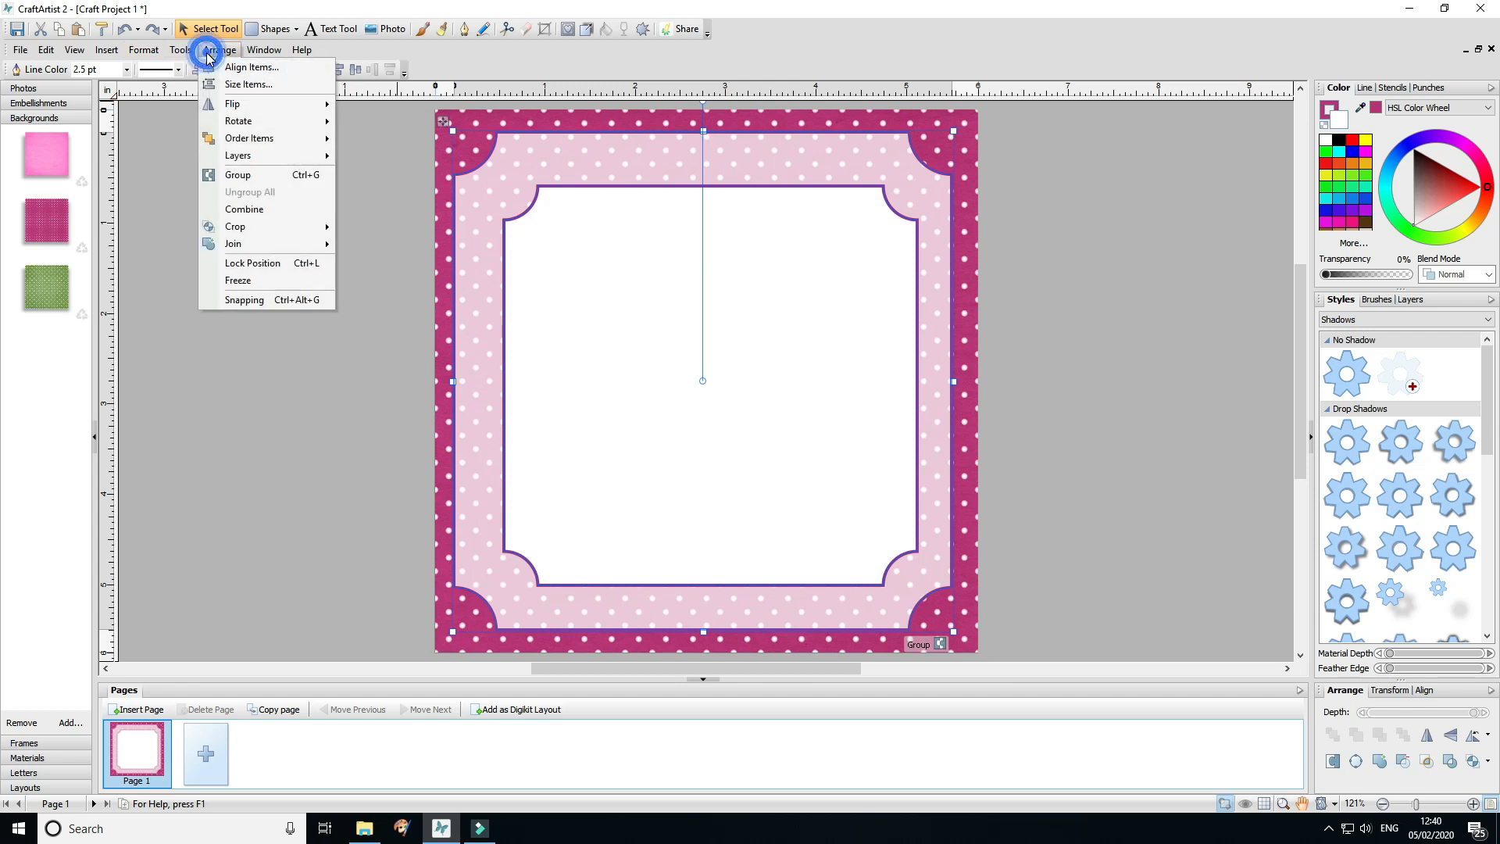
{"action": "left_click", "coordinate": [227, 69]}
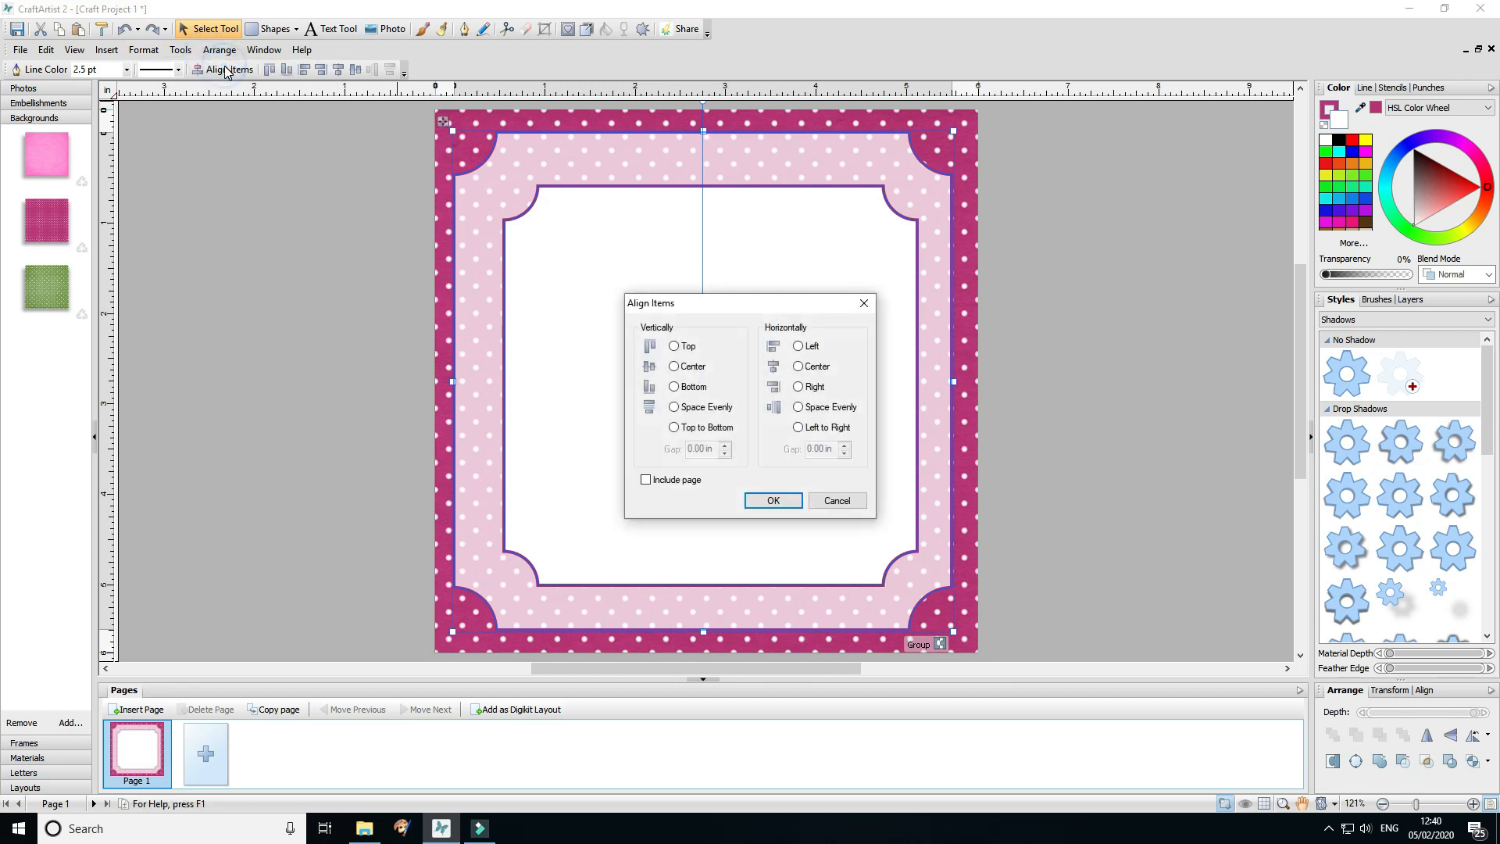
{"action": "left_click", "coordinate": [685, 366]}
{"action": "left_click", "coordinate": [813, 366]}
{"action": "left_click", "coordinate": [769, 501]}
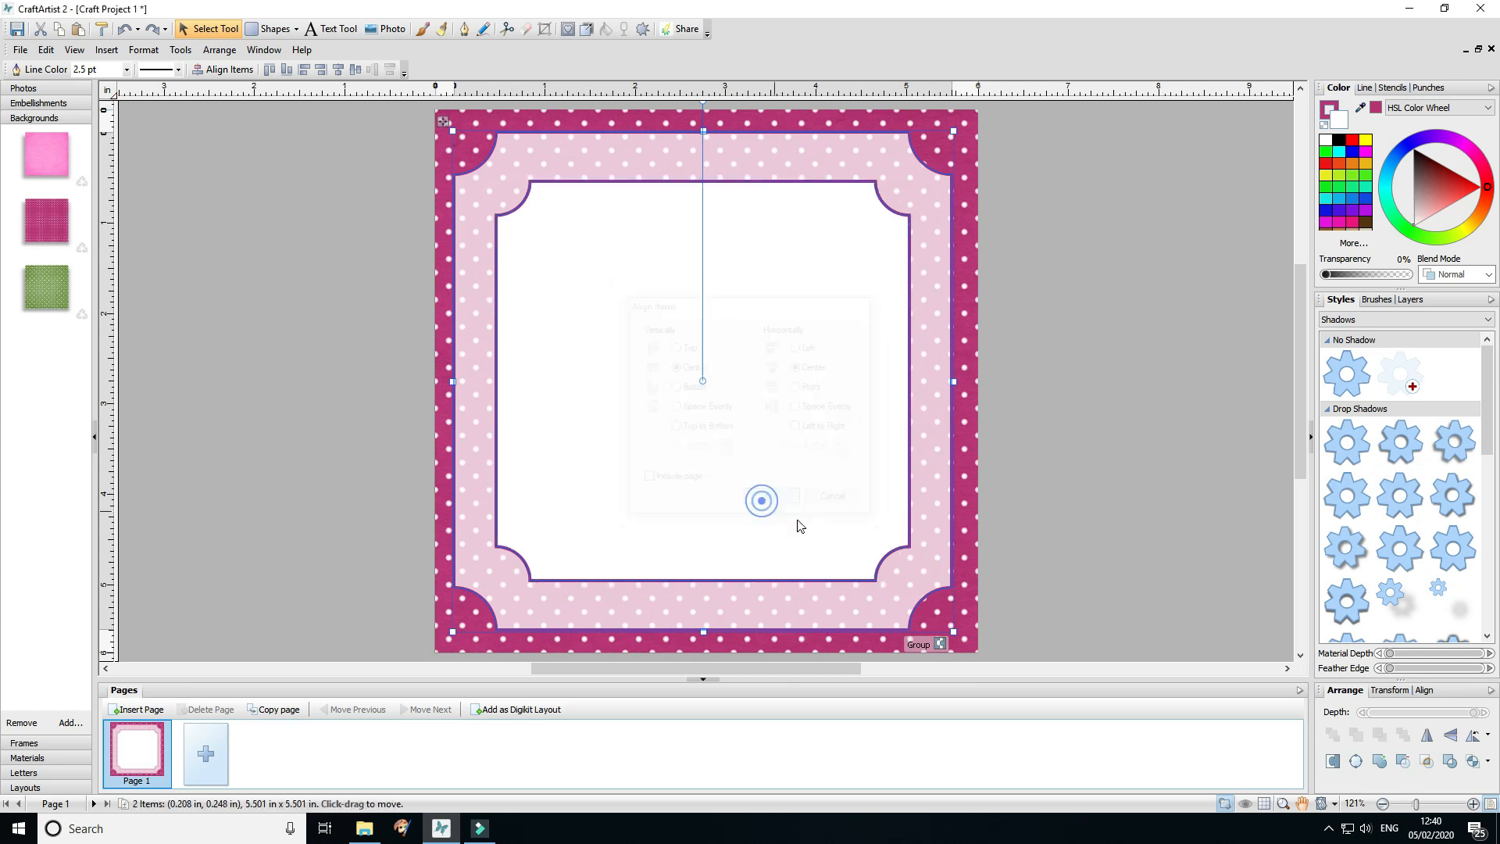
{"action": "left_click", "coordinate": [1118, 444]}
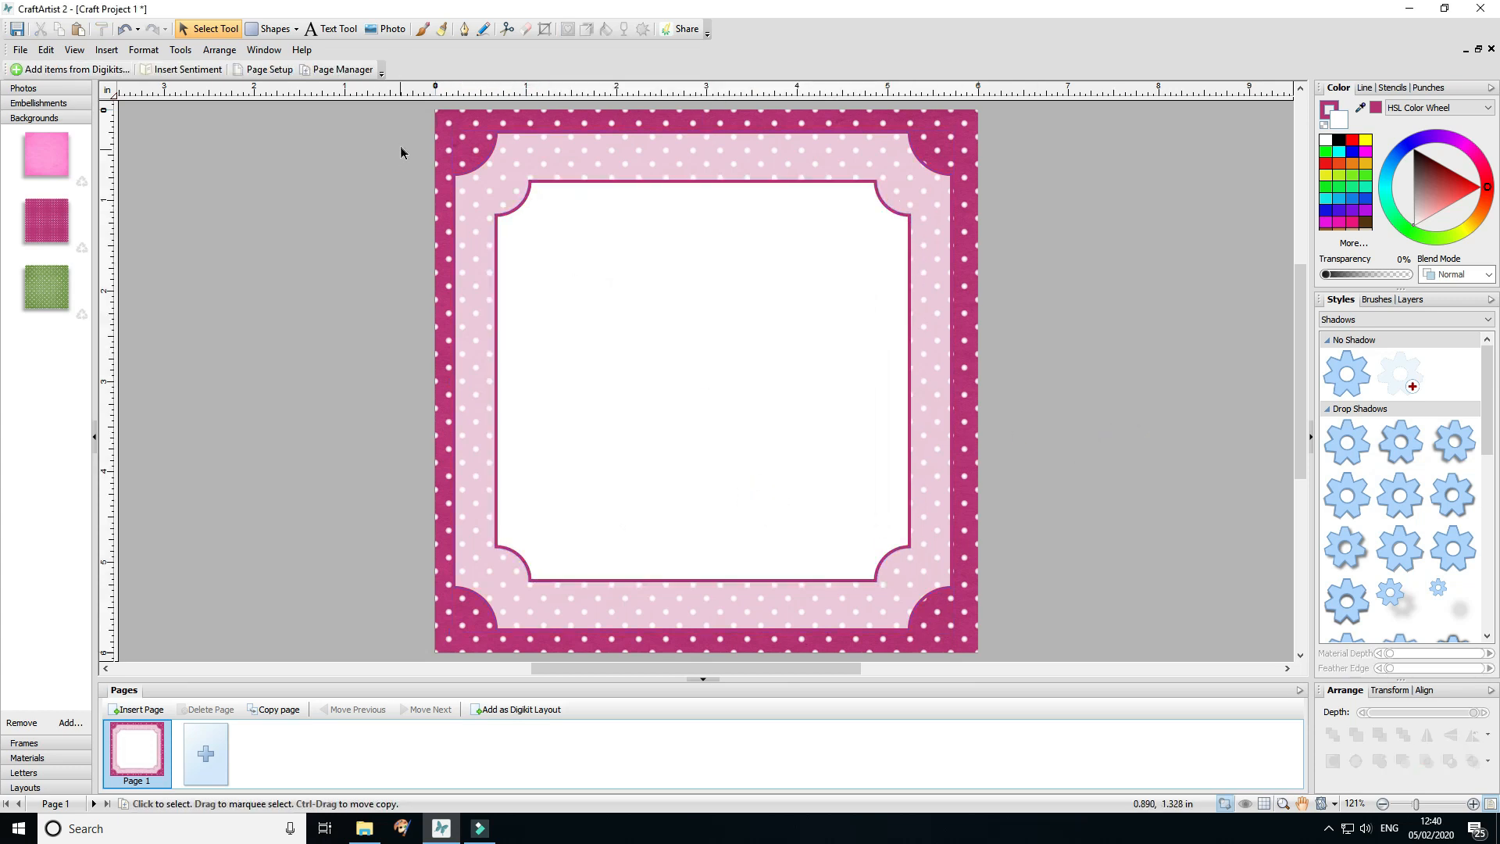
Step: Draw a Quick Ellipse circle about 2.53 in across and move it near the center of the white rectangle
{"action": "left_click", "coordinate": [296, 29]}
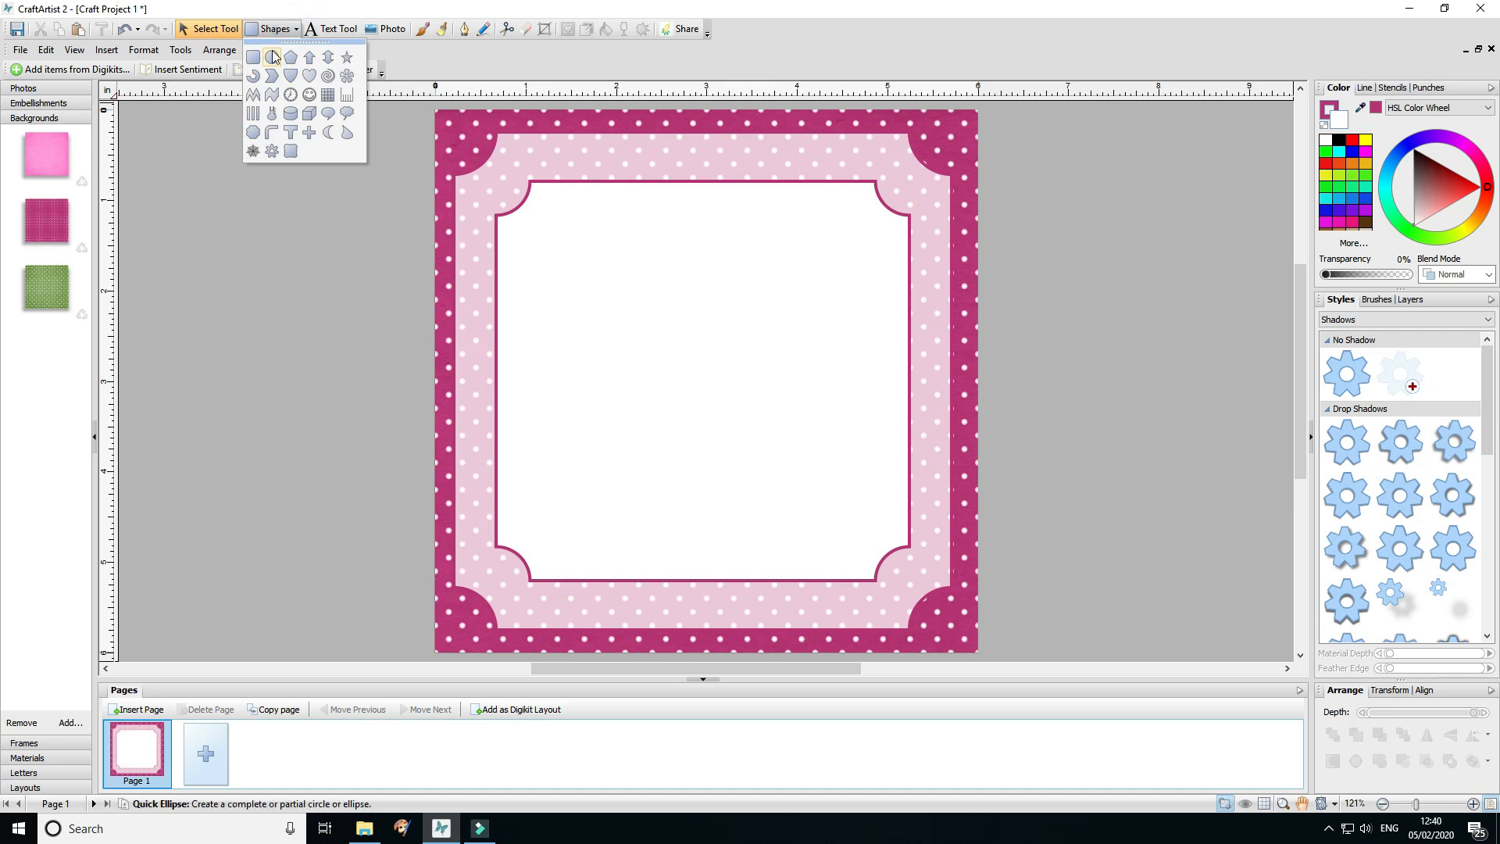
{"action": "left_click", "coordinate": [273, 57]}
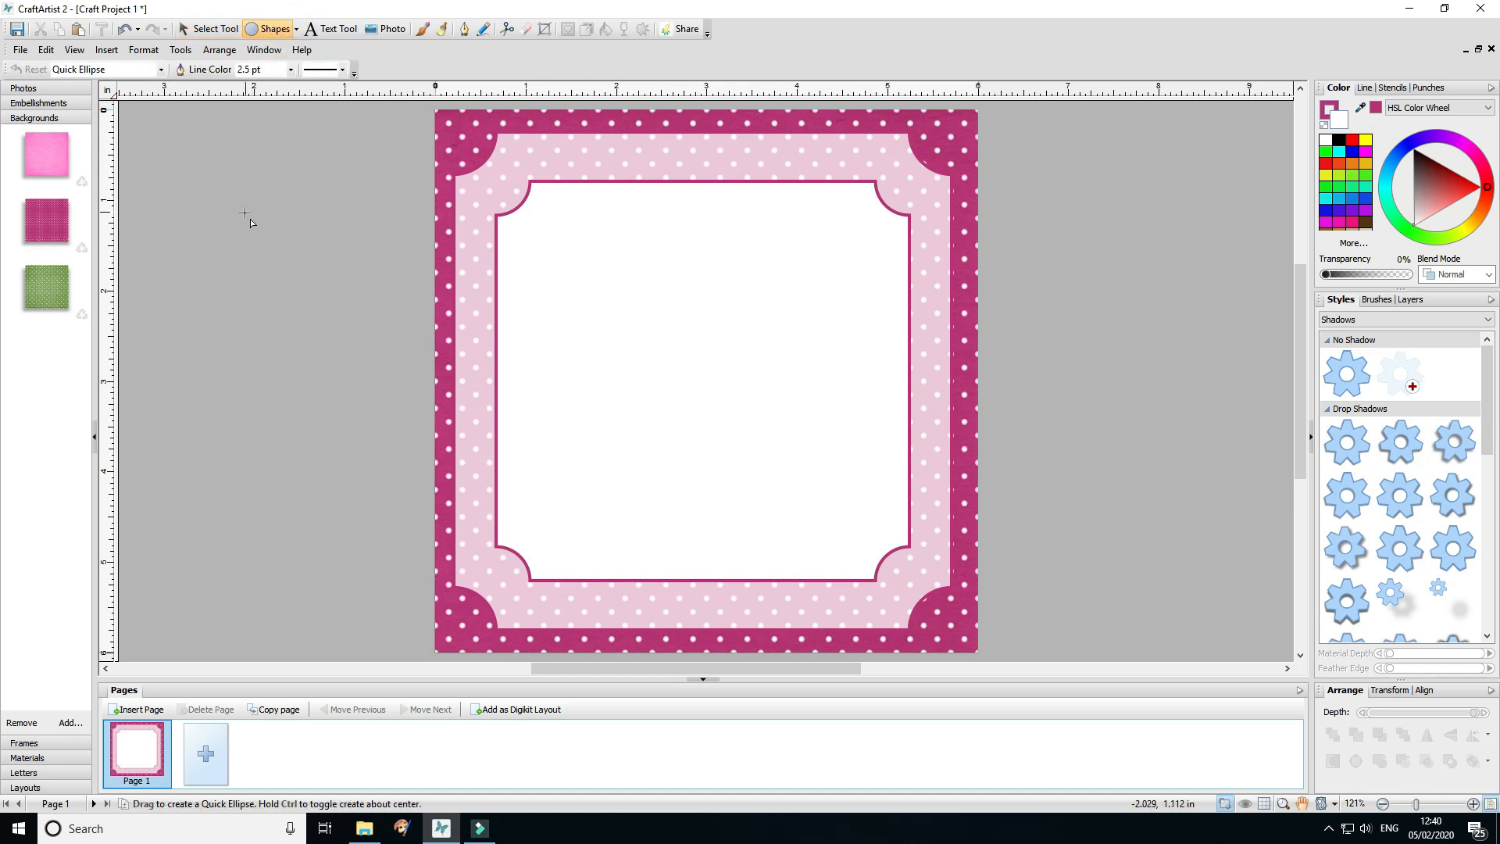
{"action": "left_click_drag", "start_coordinate": [229, 215], "coordinate": [459, 451]}
{"action": "left_click", "coordinate": [199, 28]}
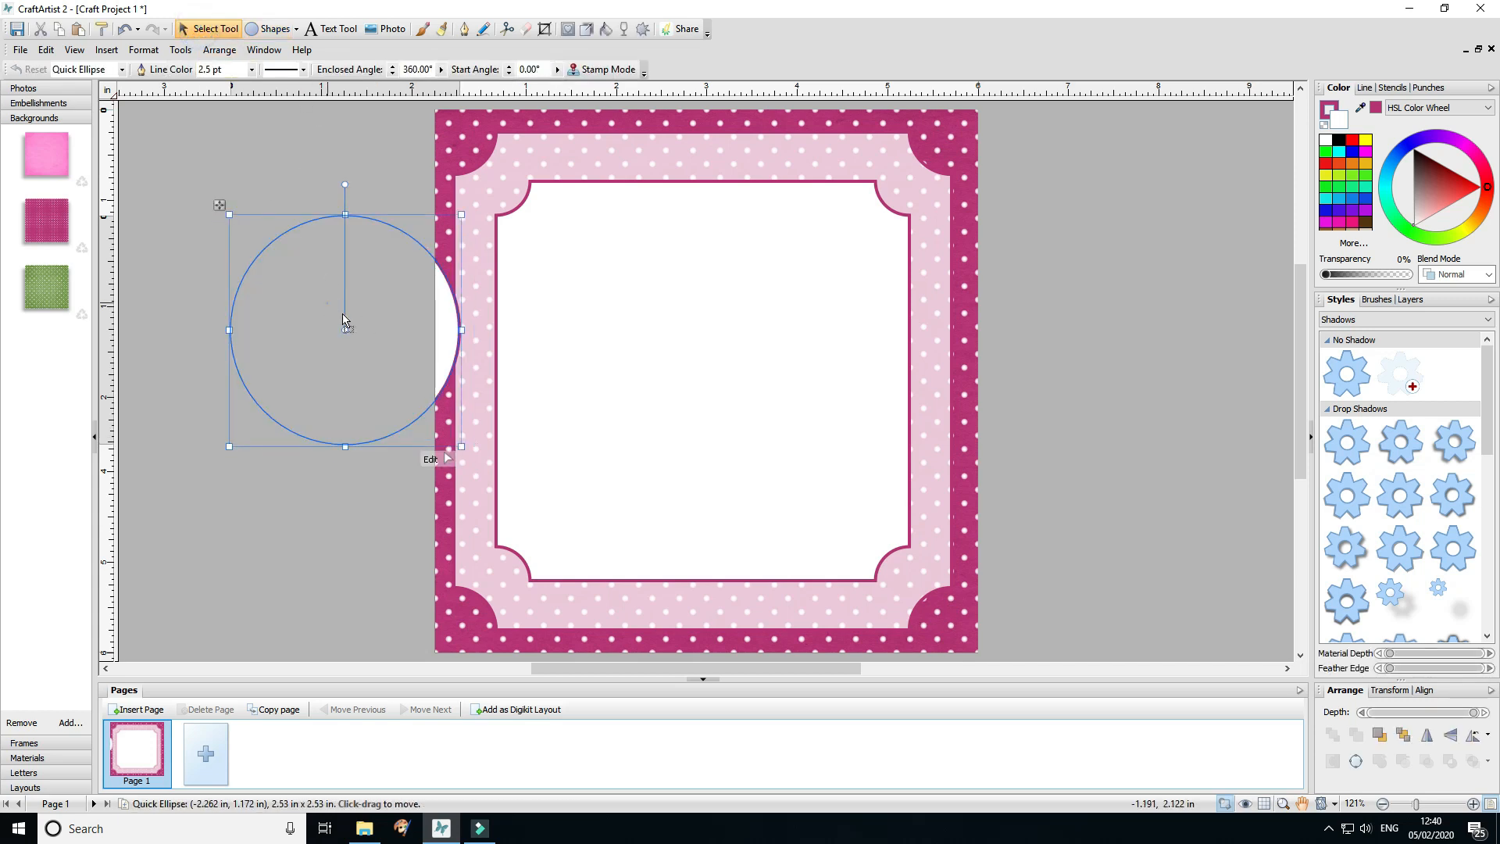
{"action": "left_click_drag", "start_coordinate": [344, 320], "coordinate": [683, 337]}
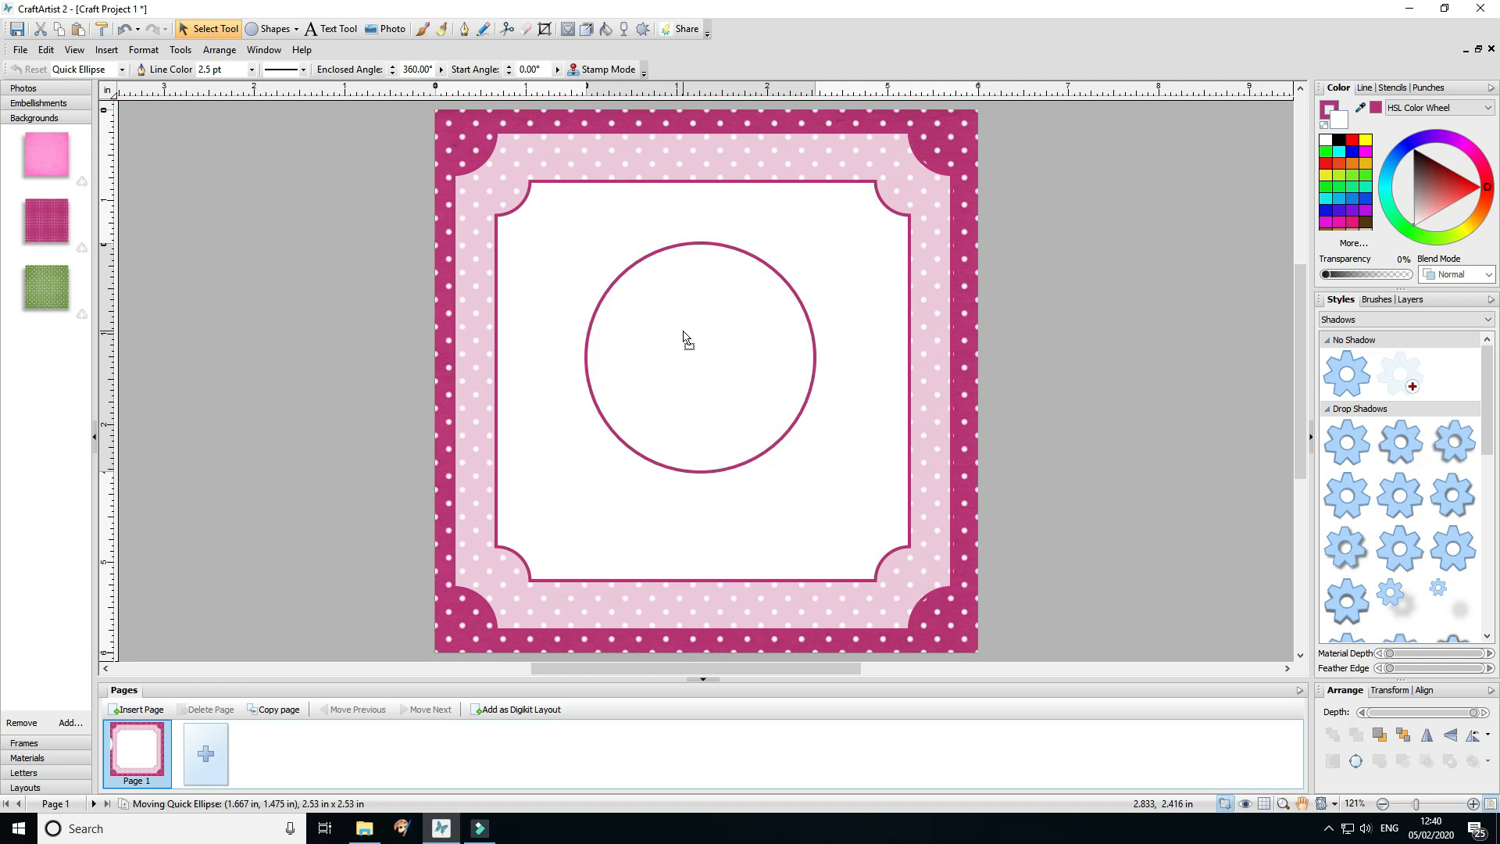
{"action": "left_click_drag", "start_coordinate": [684, 338], "coordinate": [686, 334]}
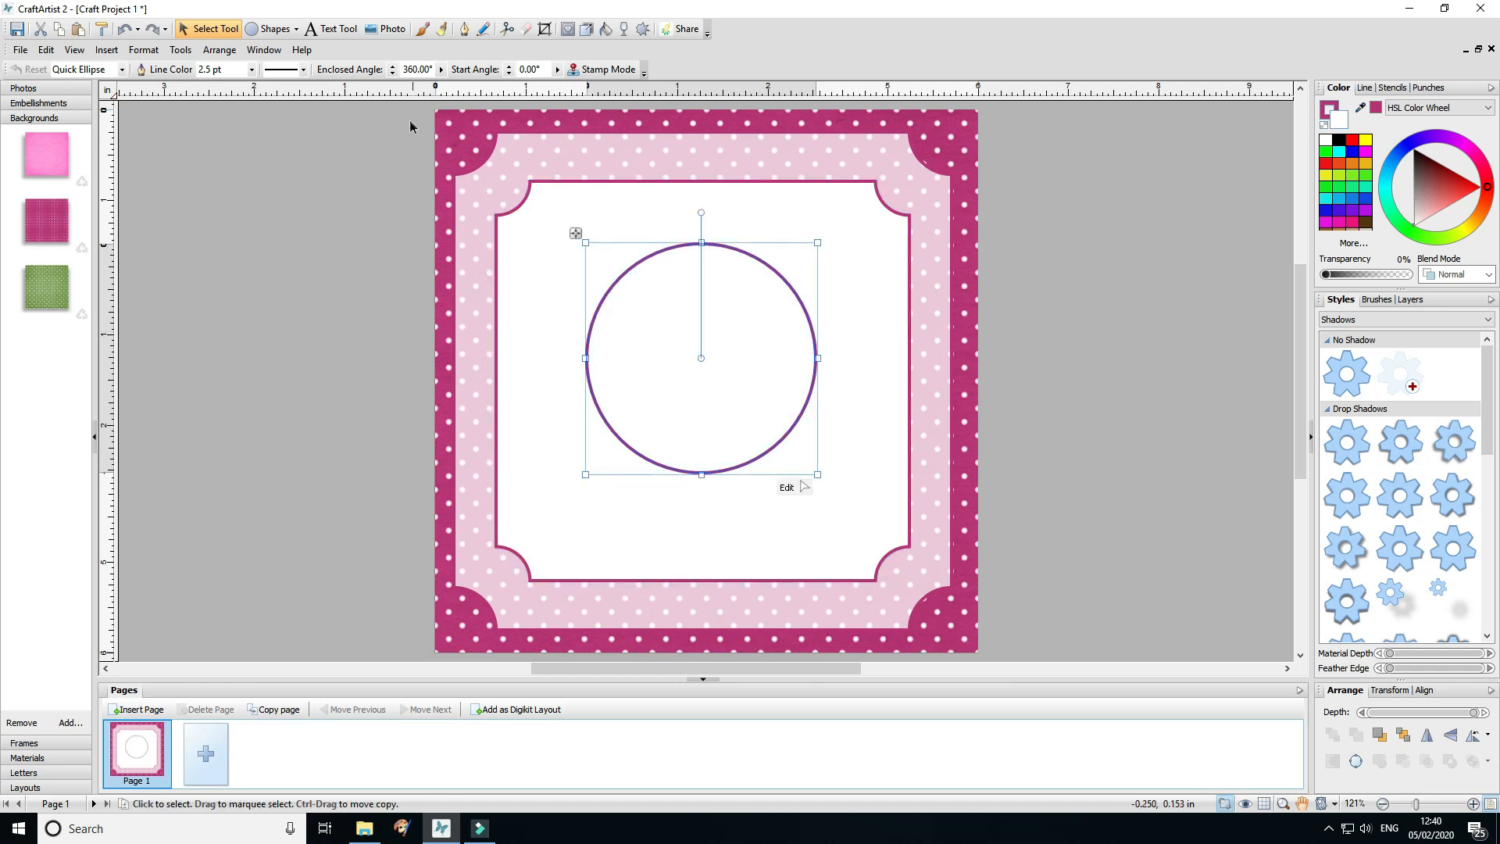
Step: Align the circle and both rectangles with vertical and horizontal Center alignment, then deselect them
{"action": "left_click_drag", "start_coordinate": [401, 114], "coordinate": [1067, 714]}
{"action": "left_click", "coordinate": [219, 50]}
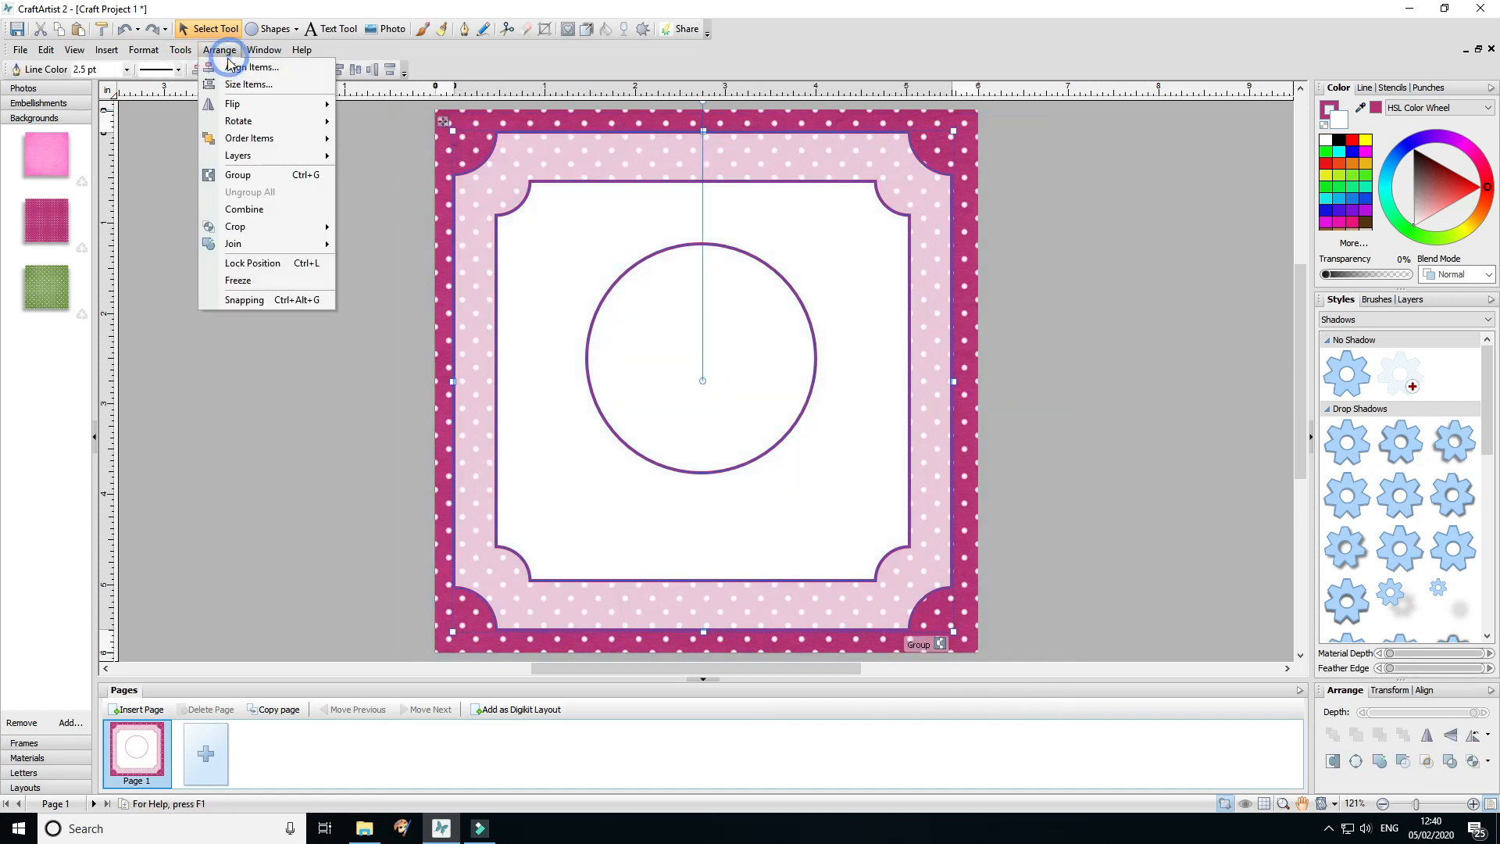
{"action": "left_click", "coordinate": [230, 70]}
{"action": "left_click", "coordinate": [678, 367]}
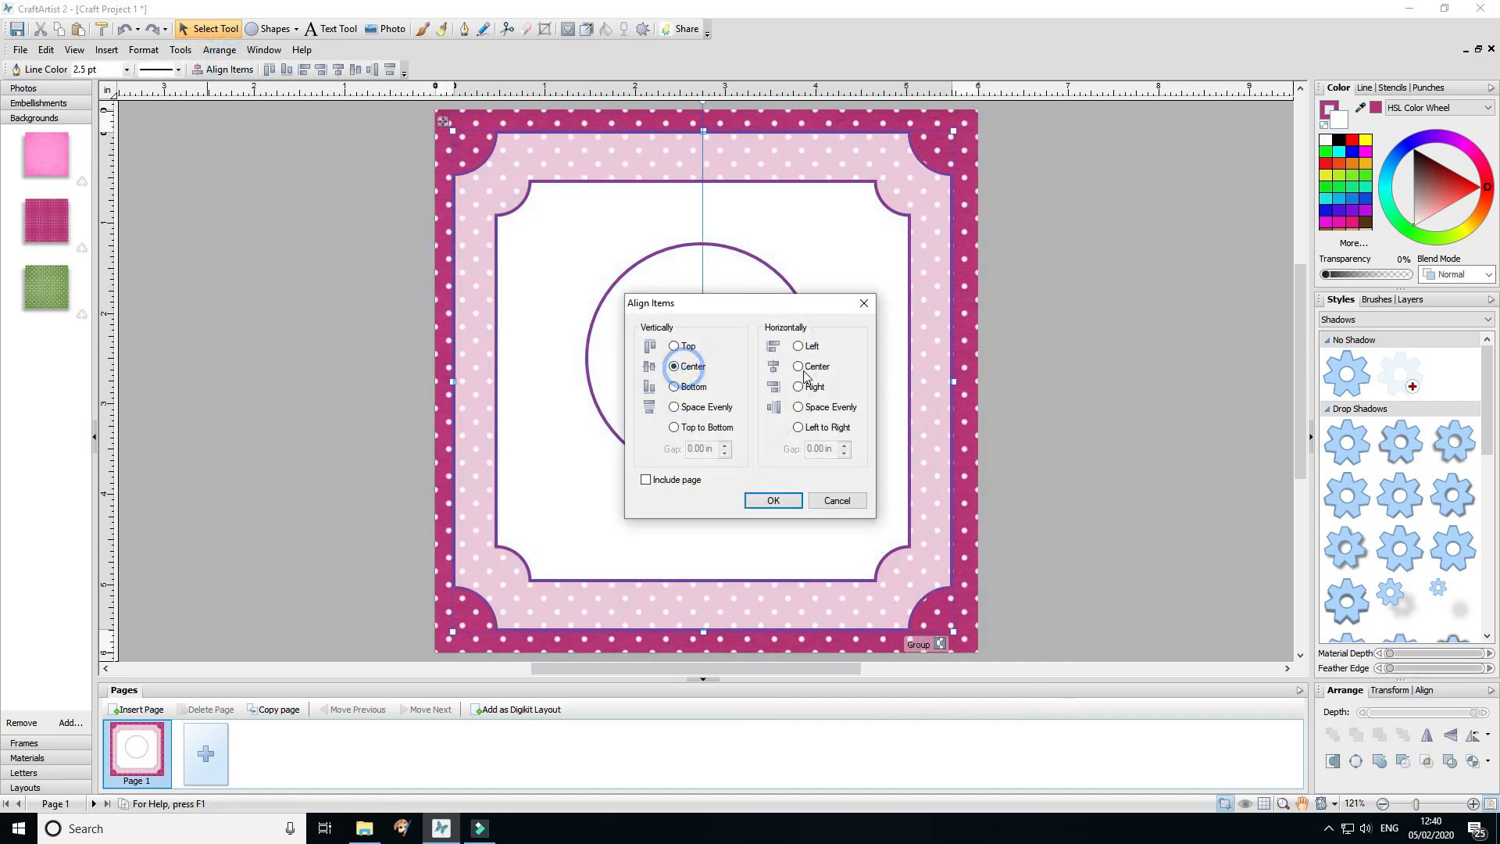
{"action": "left_click", "coordinate": [805, 367]}
{"action": "left_click", "coordinate": [772, 501]}
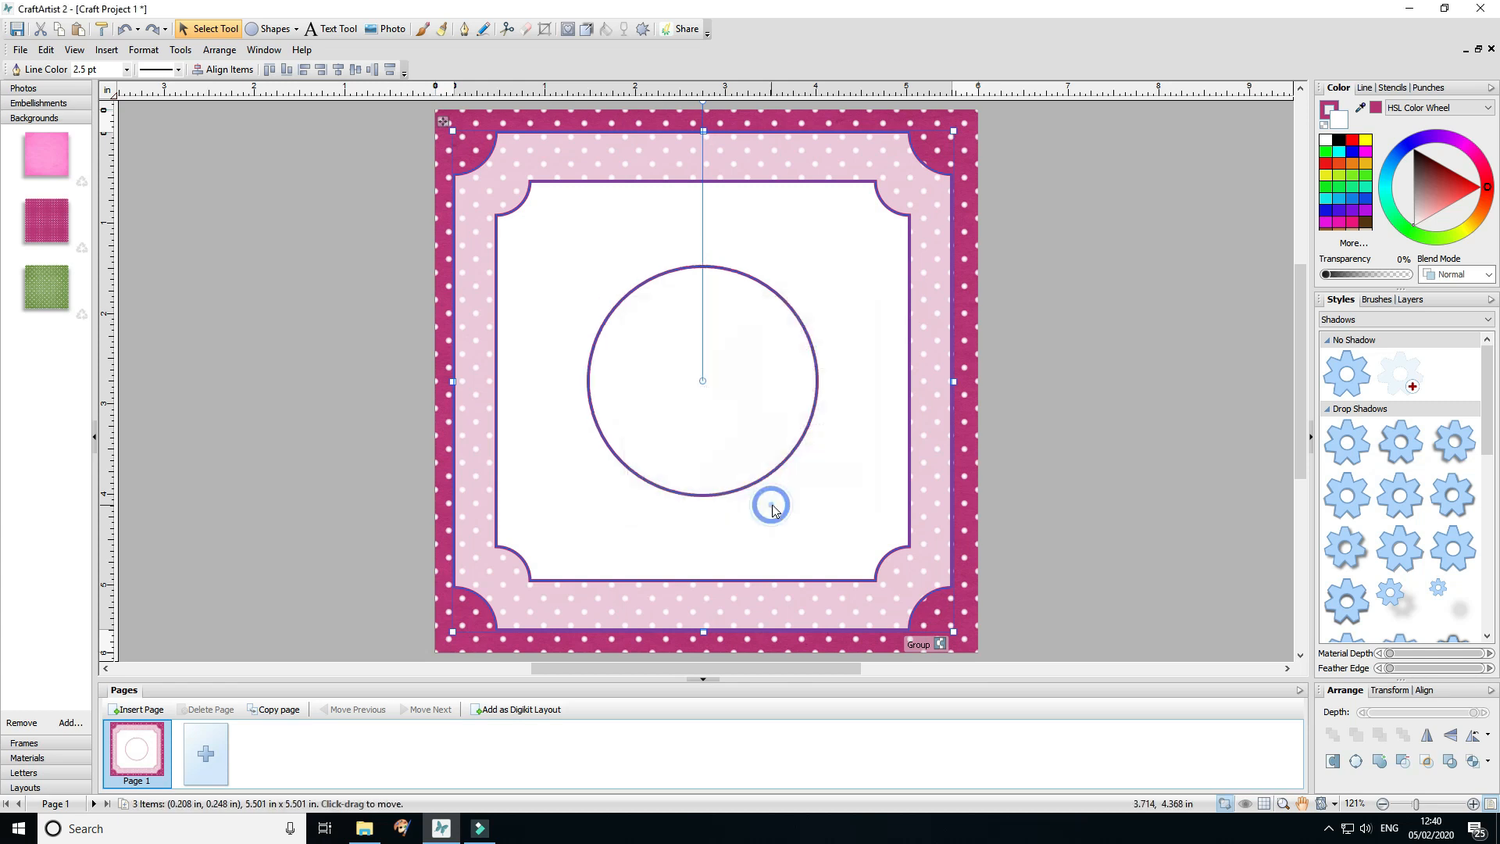
{"action": "left_click", "coordinate": [1085, 372]}
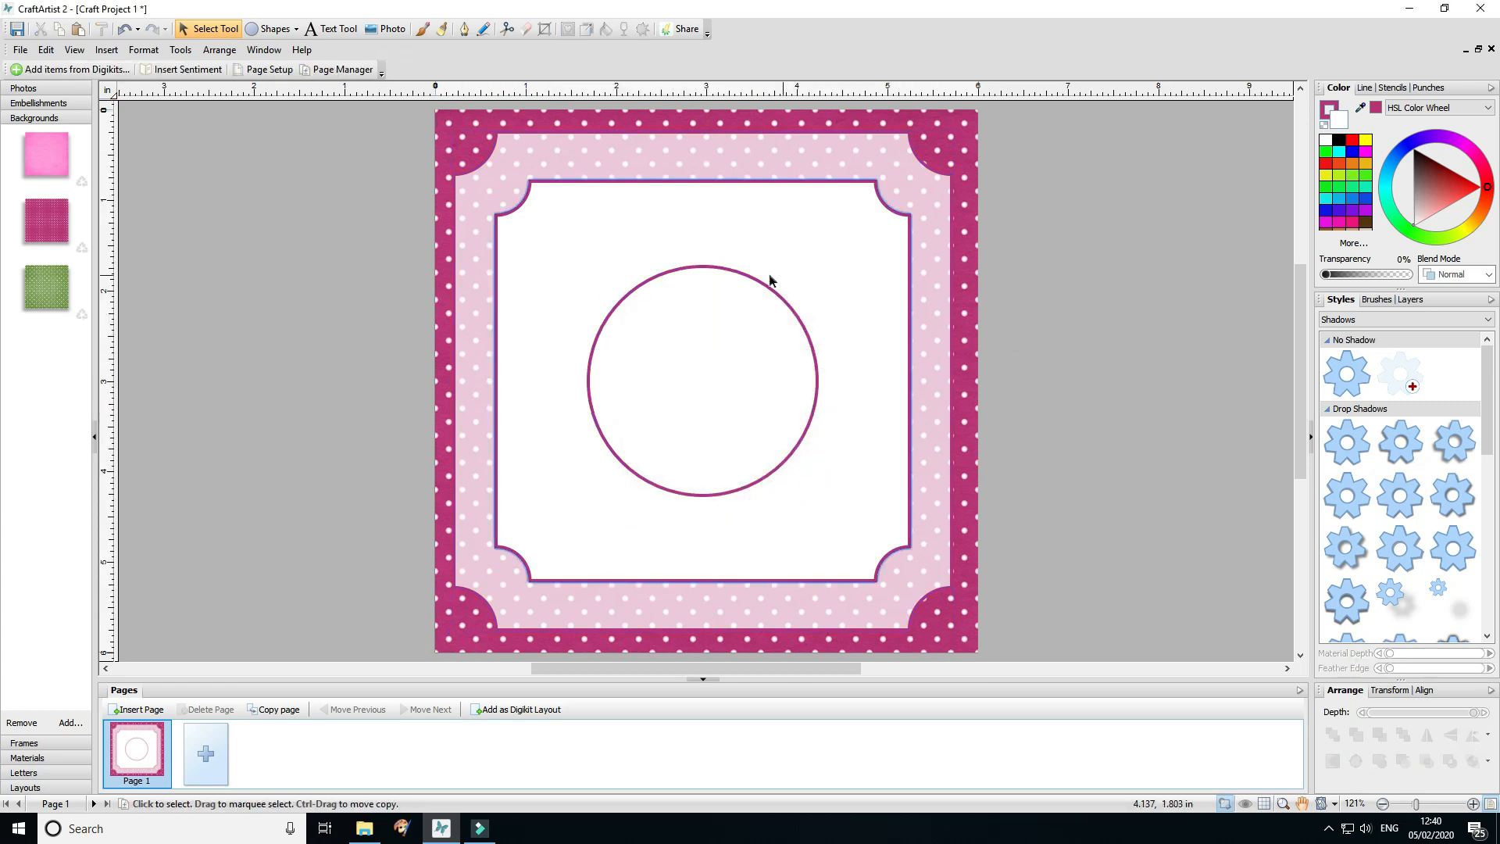
Step: Turn the circle into a text path and add the 24 pt text "Happy birthday wishes" along it
{"action": "left_click", "coordinate": [706, 271]}
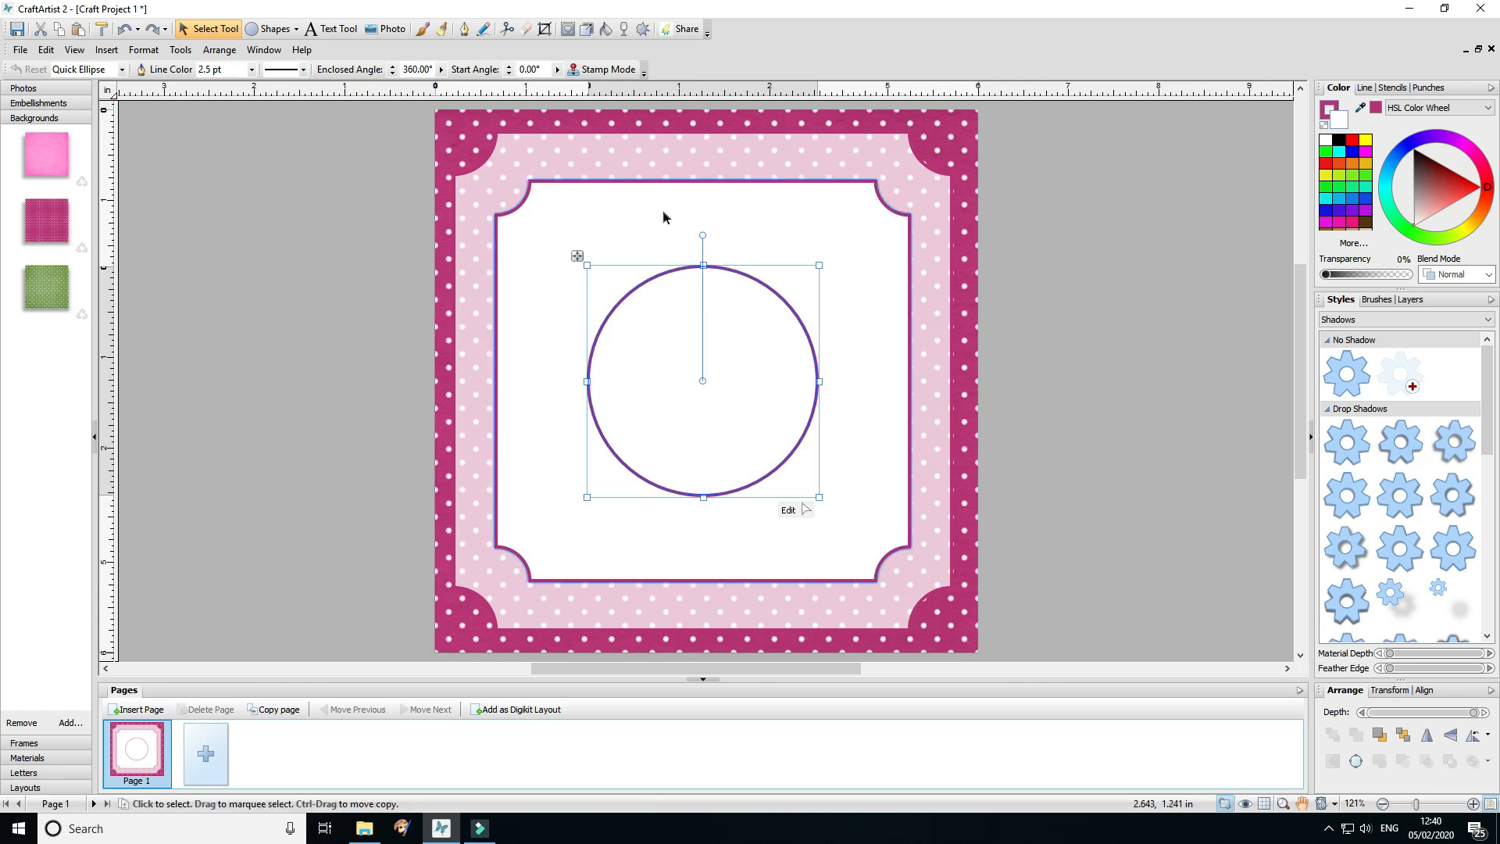
{"action": "left_click", "coordinate": [328, 31]}
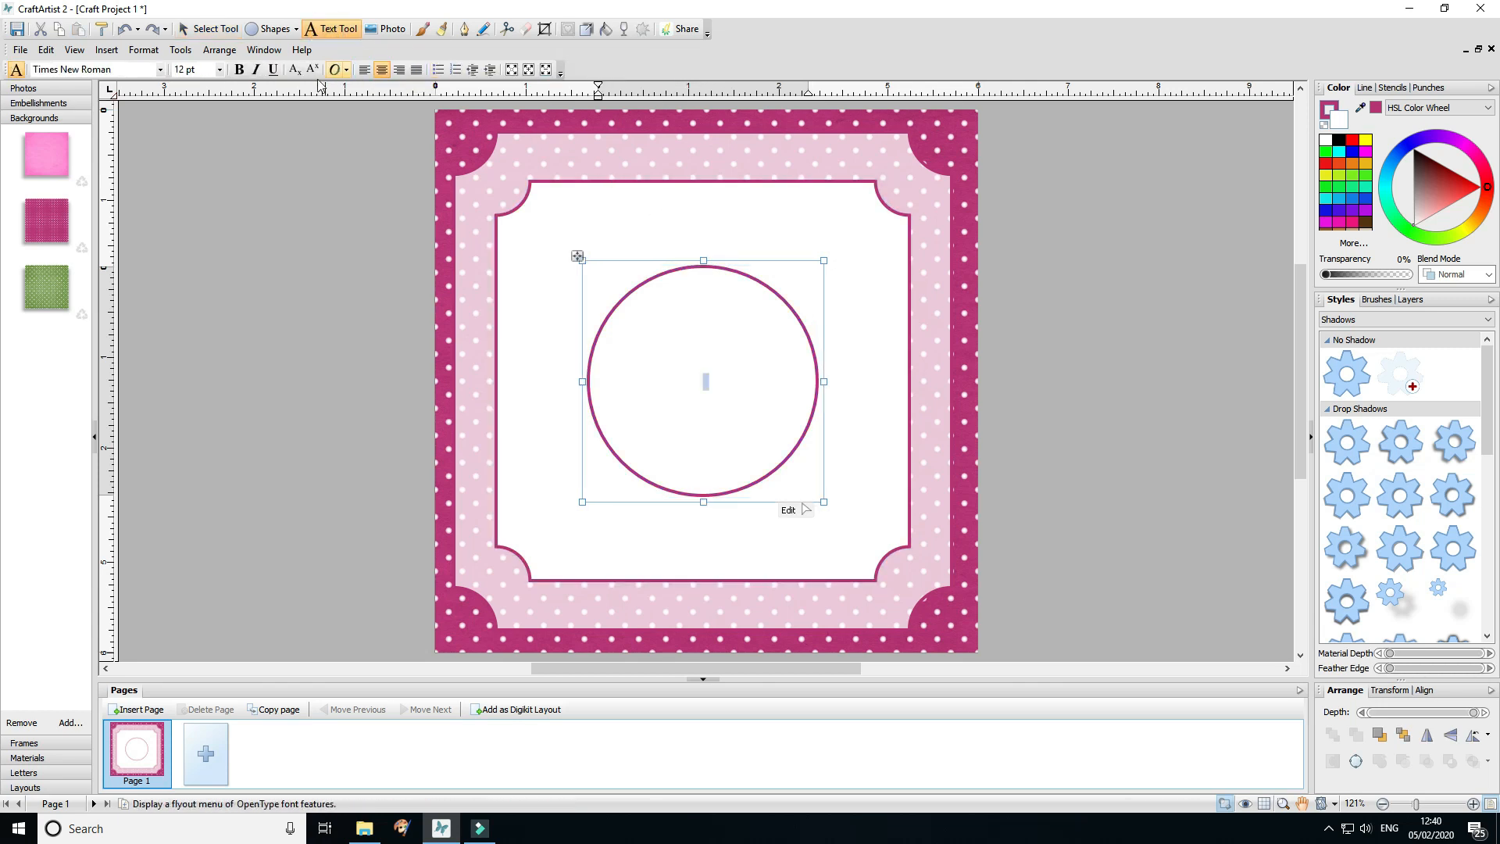
{"action": "left_click", "coordinate": [700, 267]}
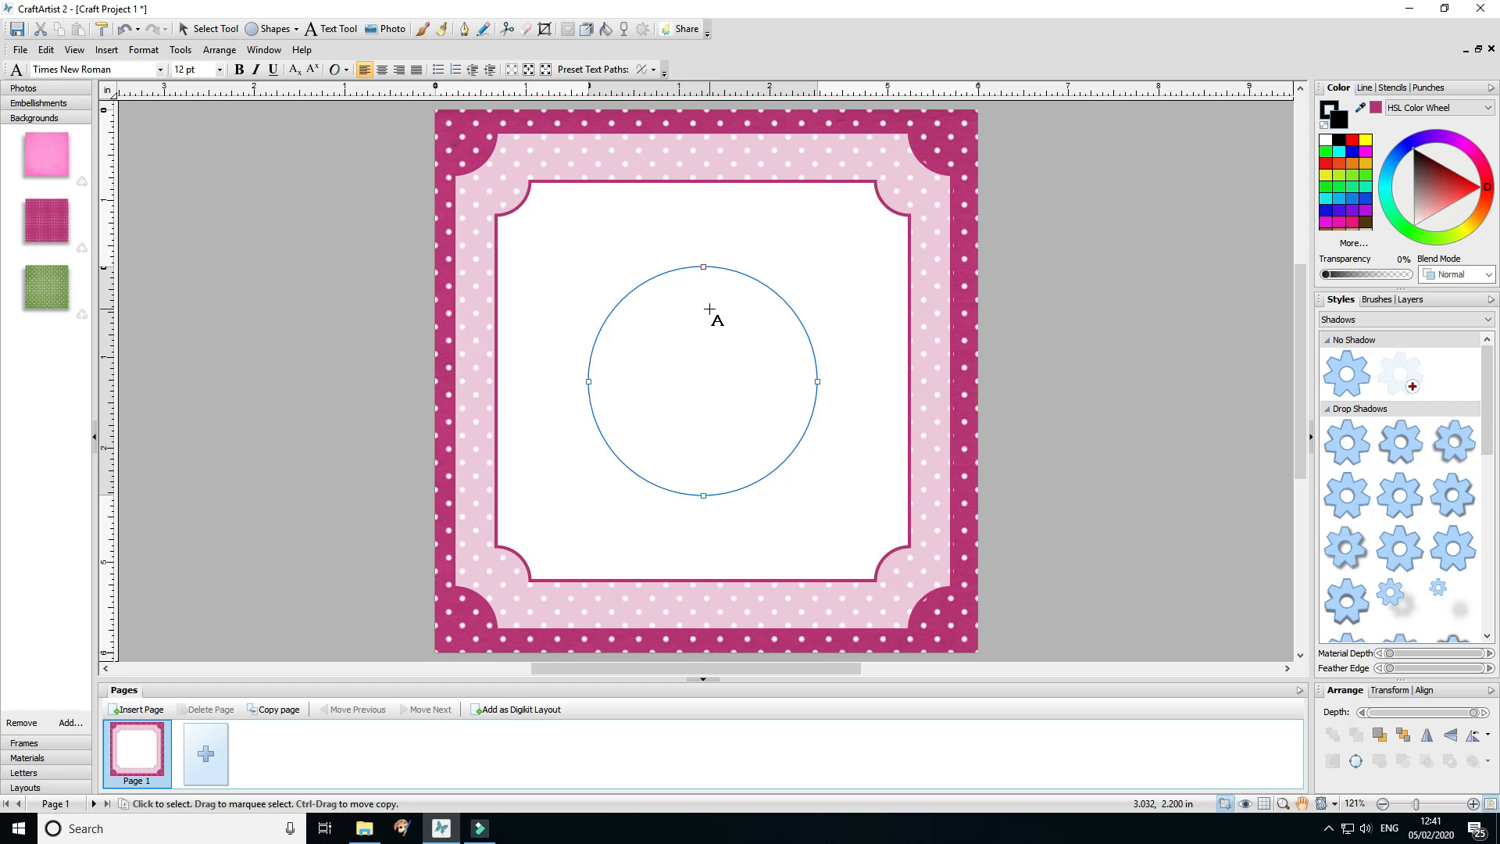
{"action": "left_click", "coordinate": [221, 70]}
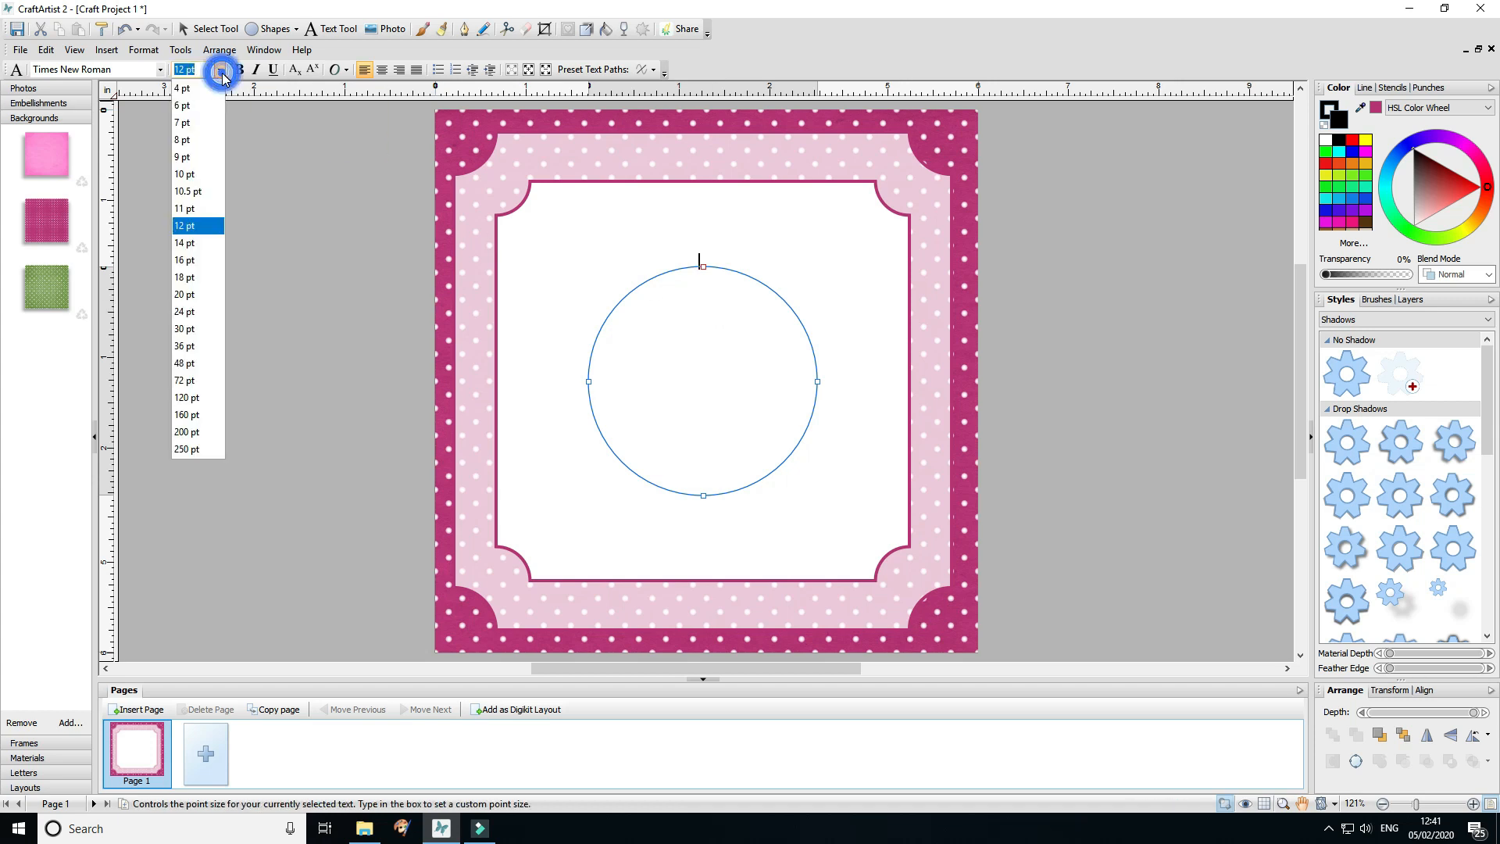
{"action": "left_click", "coordinate": [195, 315]}
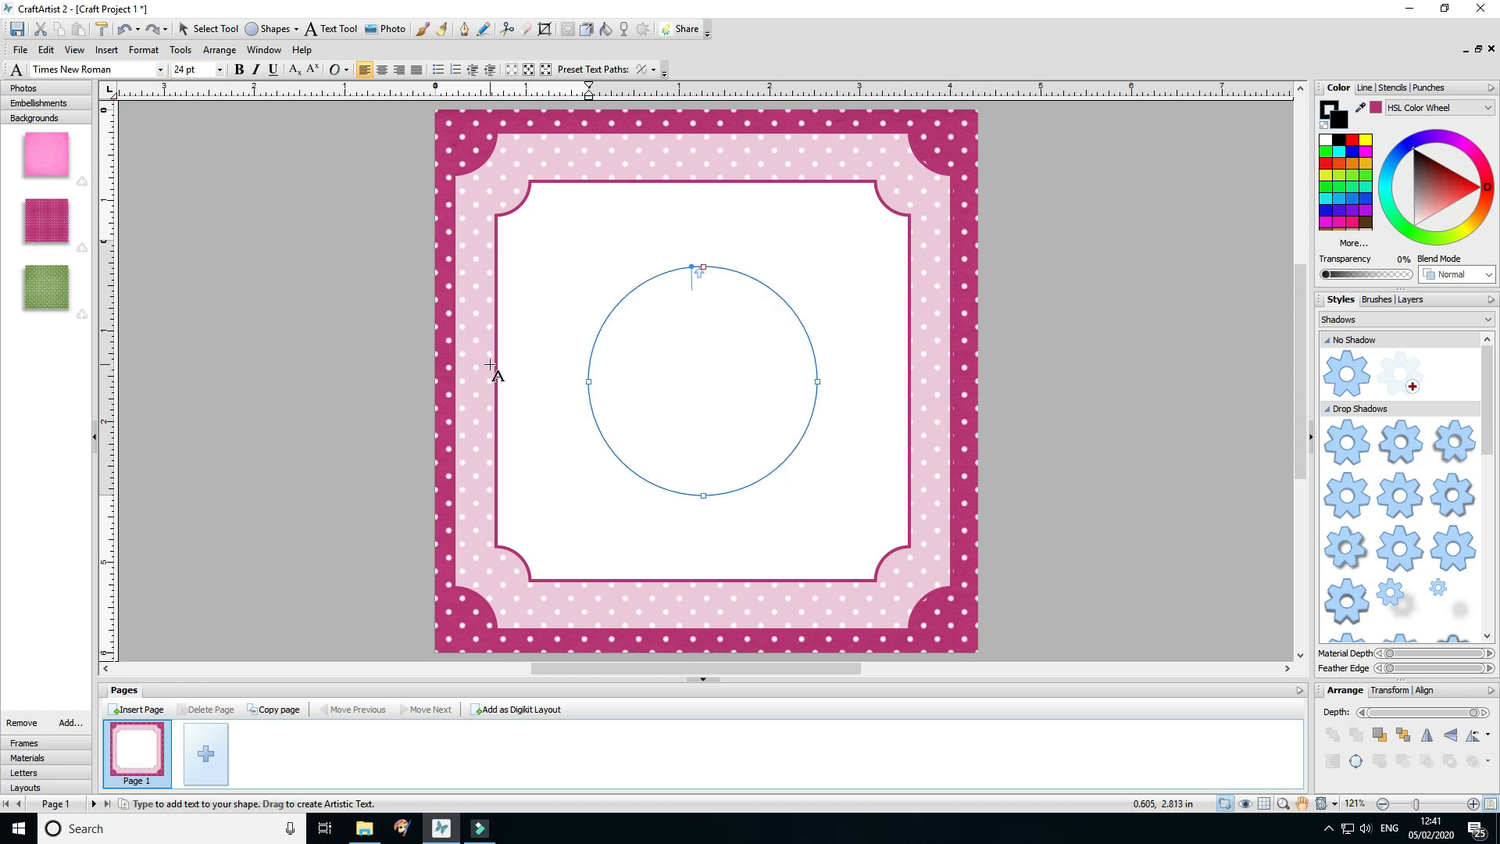
{"action": "type", "text": "happ"}
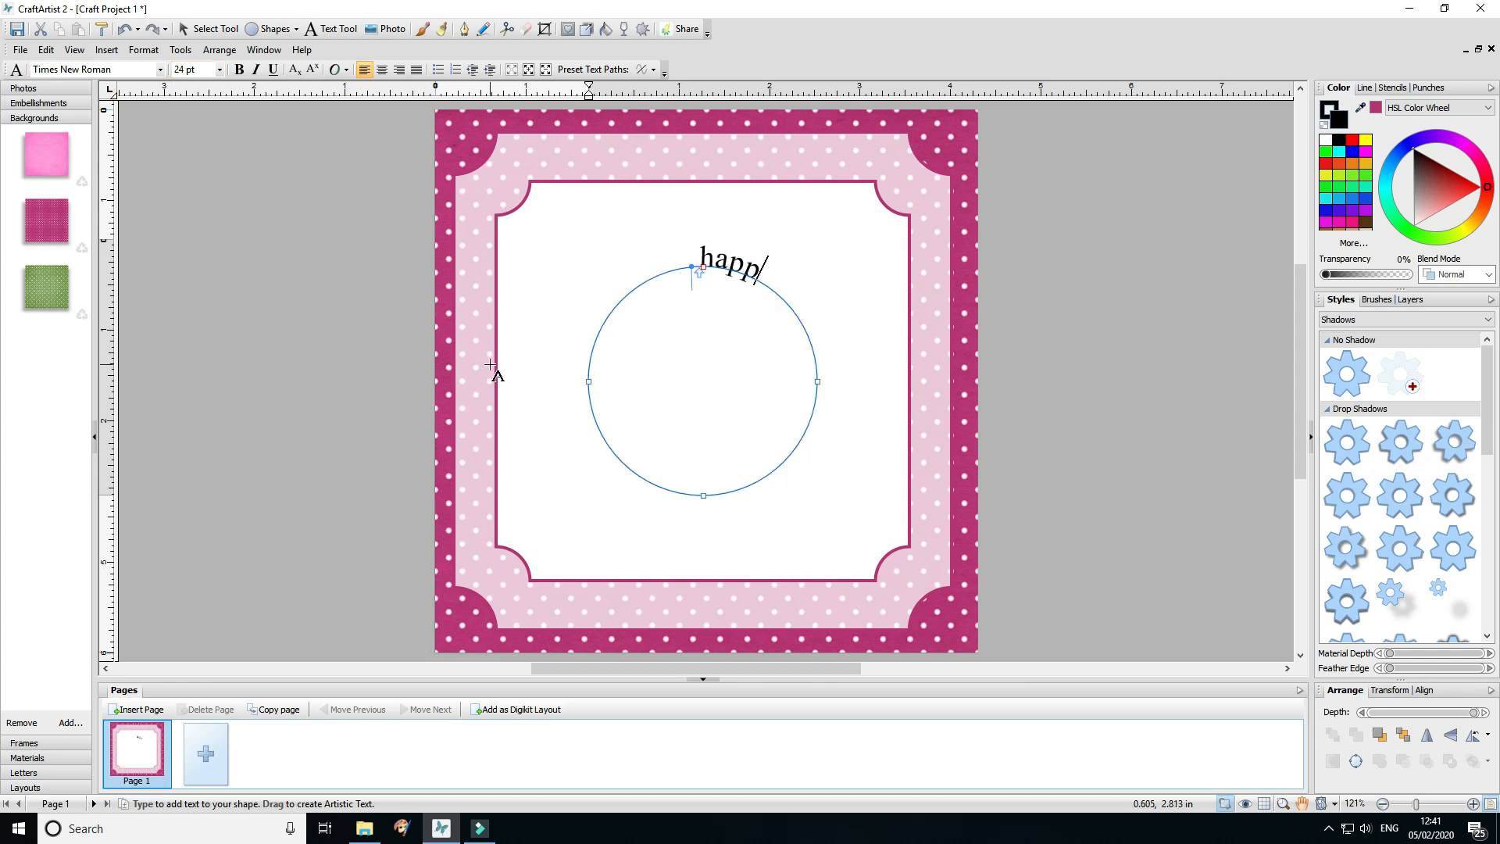
{"action": "type", "text": "y bir"}
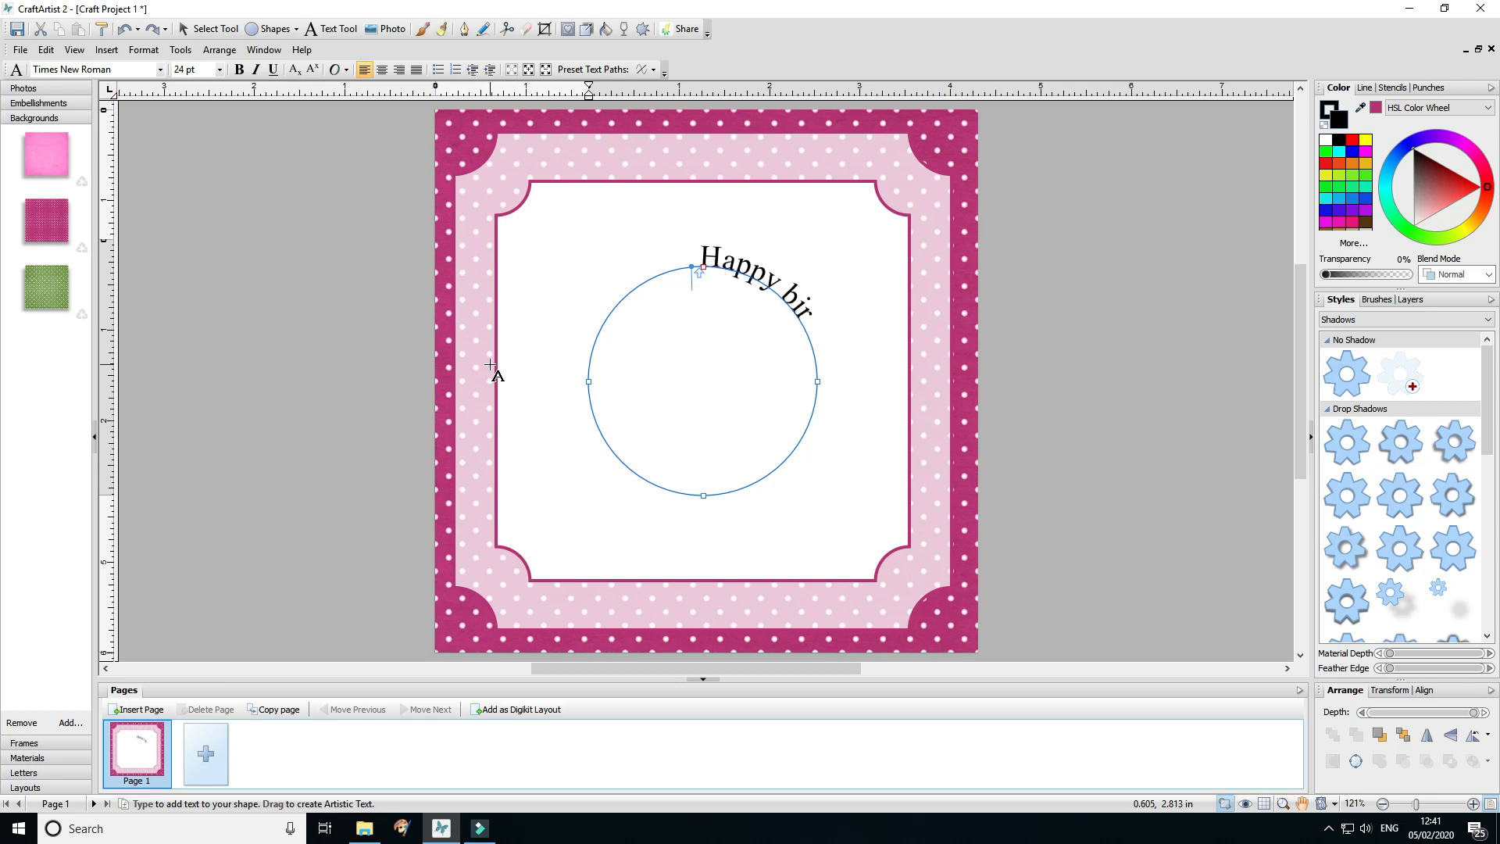
{"action": "type", "text": "thday wishes"}
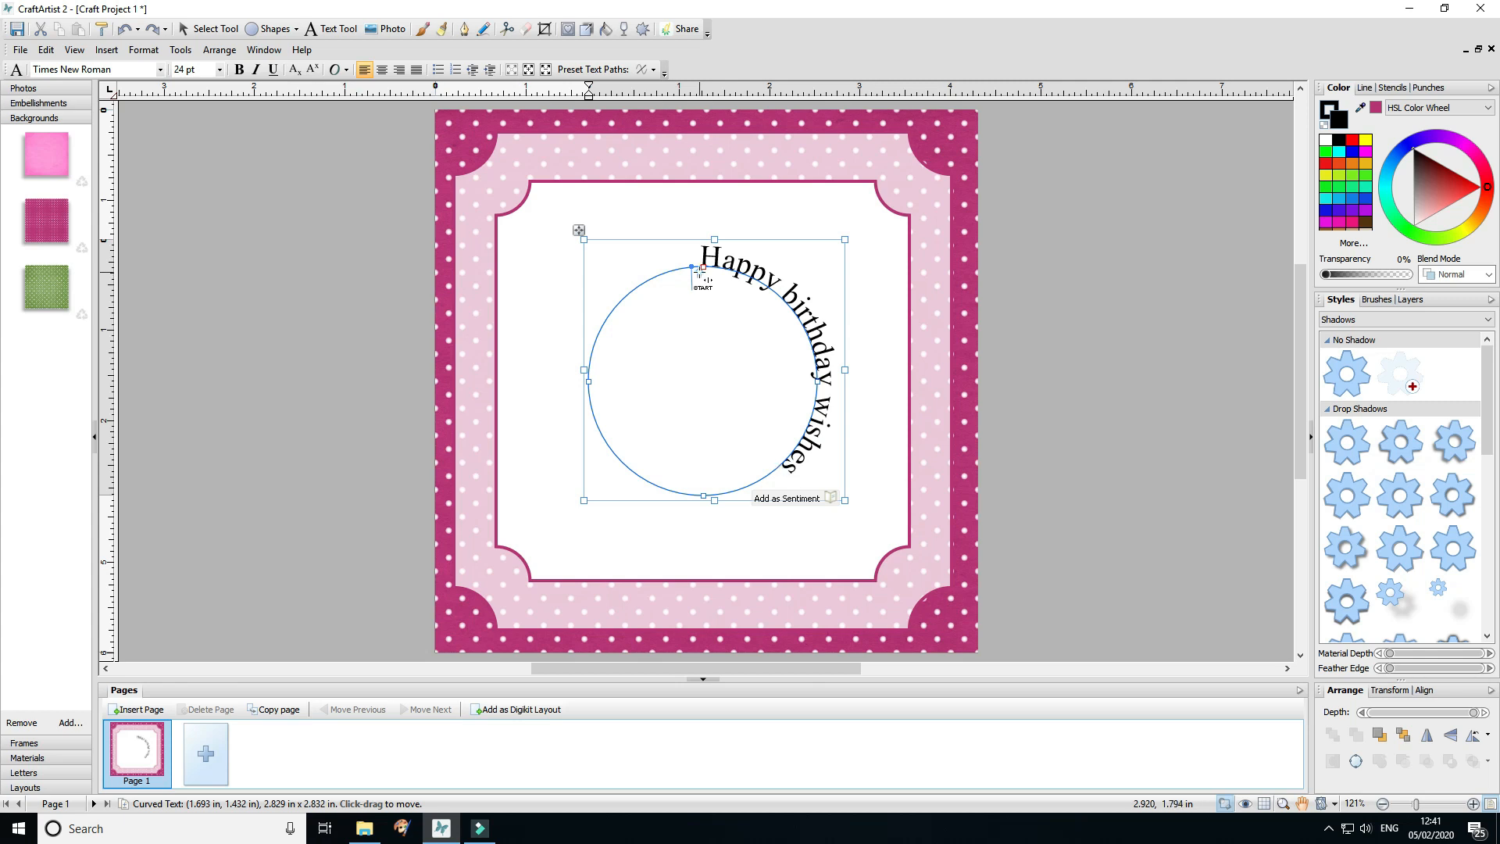
Step: Slide the curved text's start point back along the circle so it arches evenly over the top, then move the text up slightly
{"action": "left_click_drag", "start_coordinate": [703, 275], "coordinate": [607, 340]}
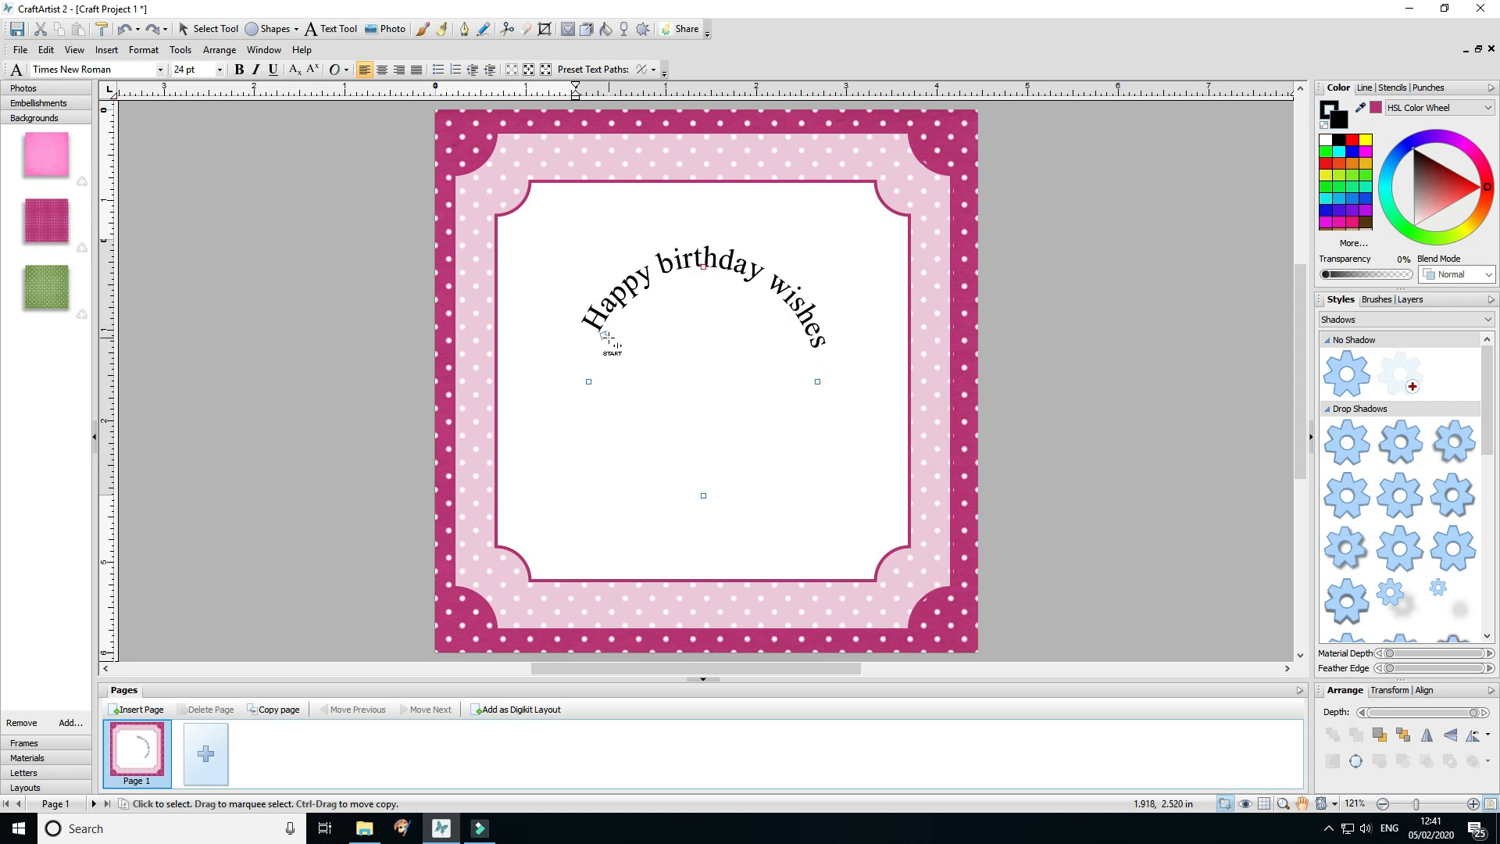
{"action": "left_click_drag", "start_coordinate": [607, 340], "coordinate": [605, 339]}
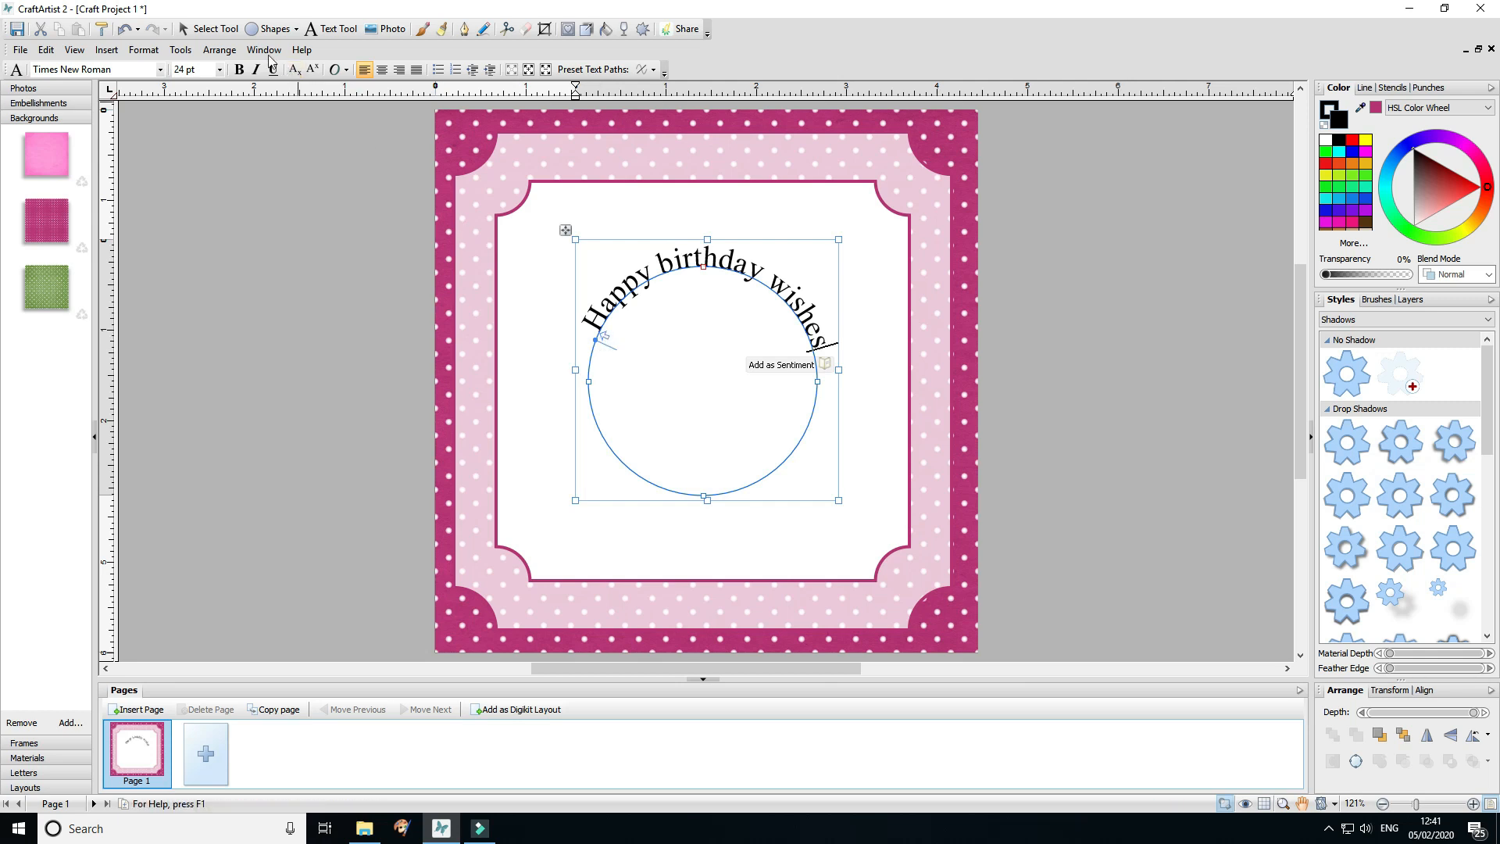
{"action": "left_click", "coordinate": [197, 32]}
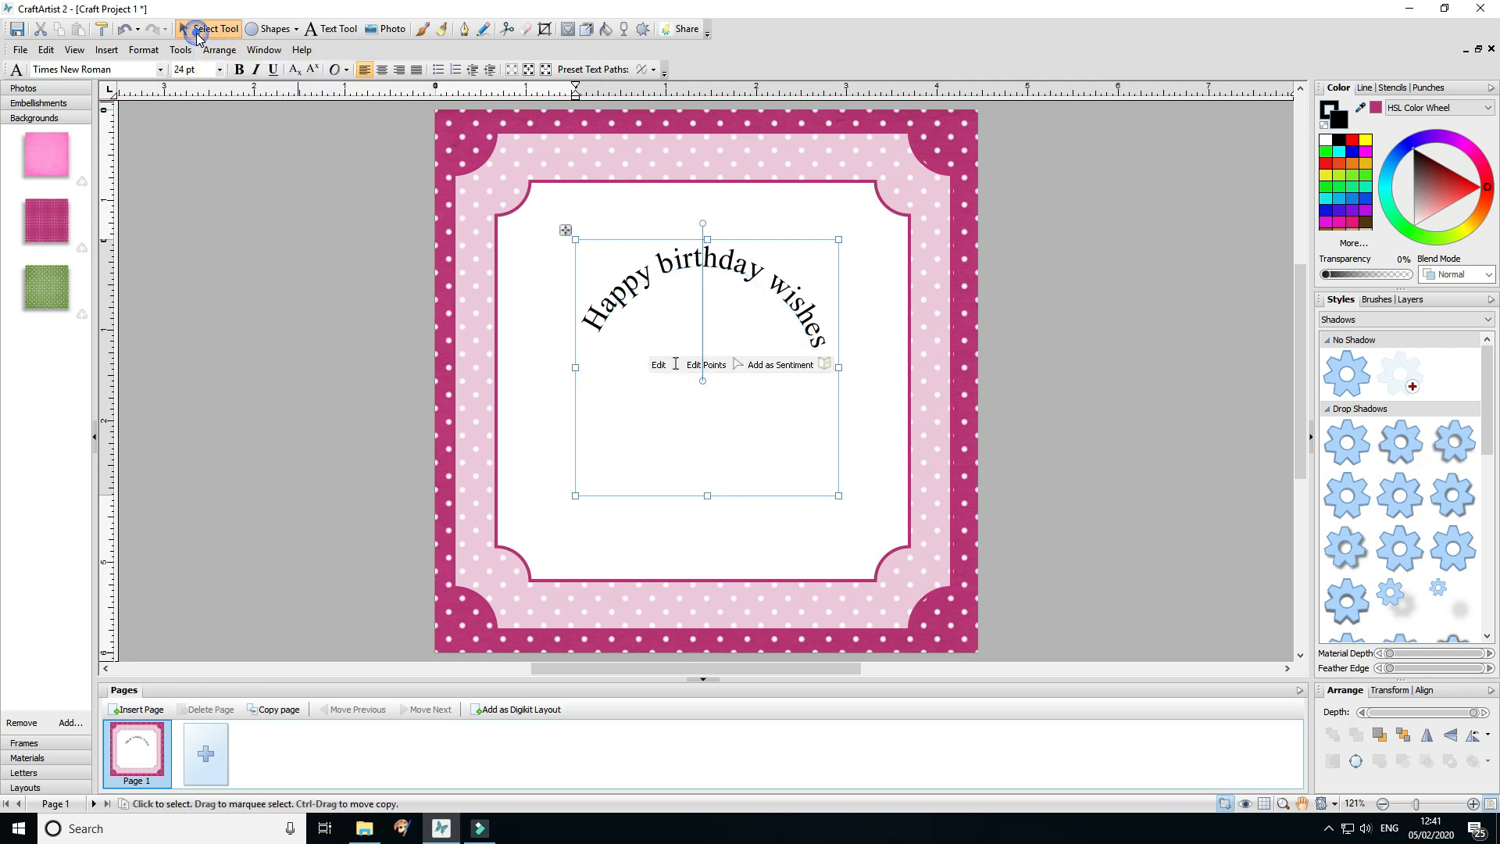
{"action": "left_click", "coordinate": [236, 152]}
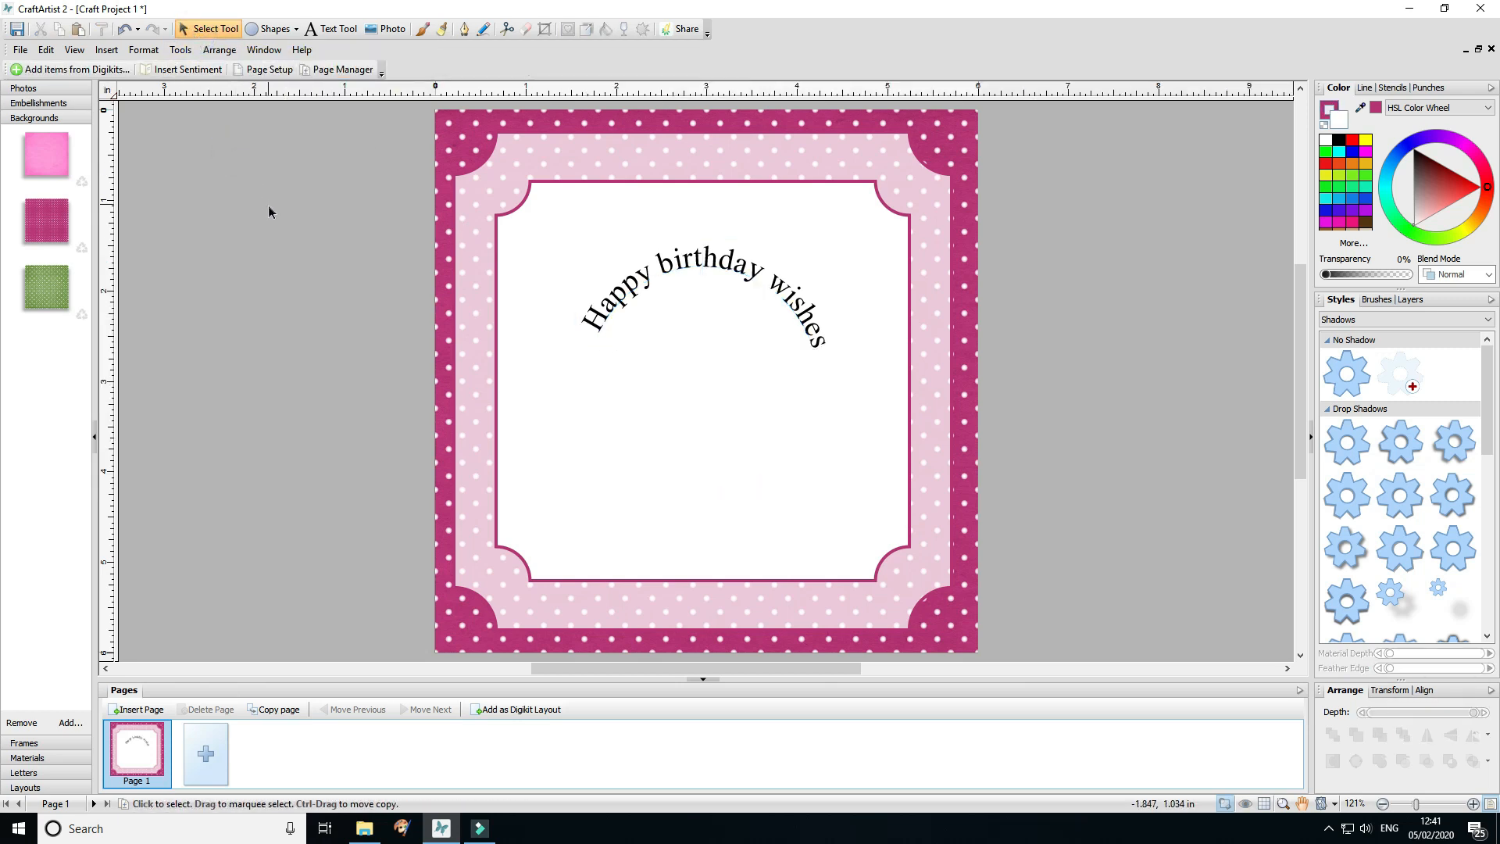
{"action": "left_click", "coordinate": [625, 281]}
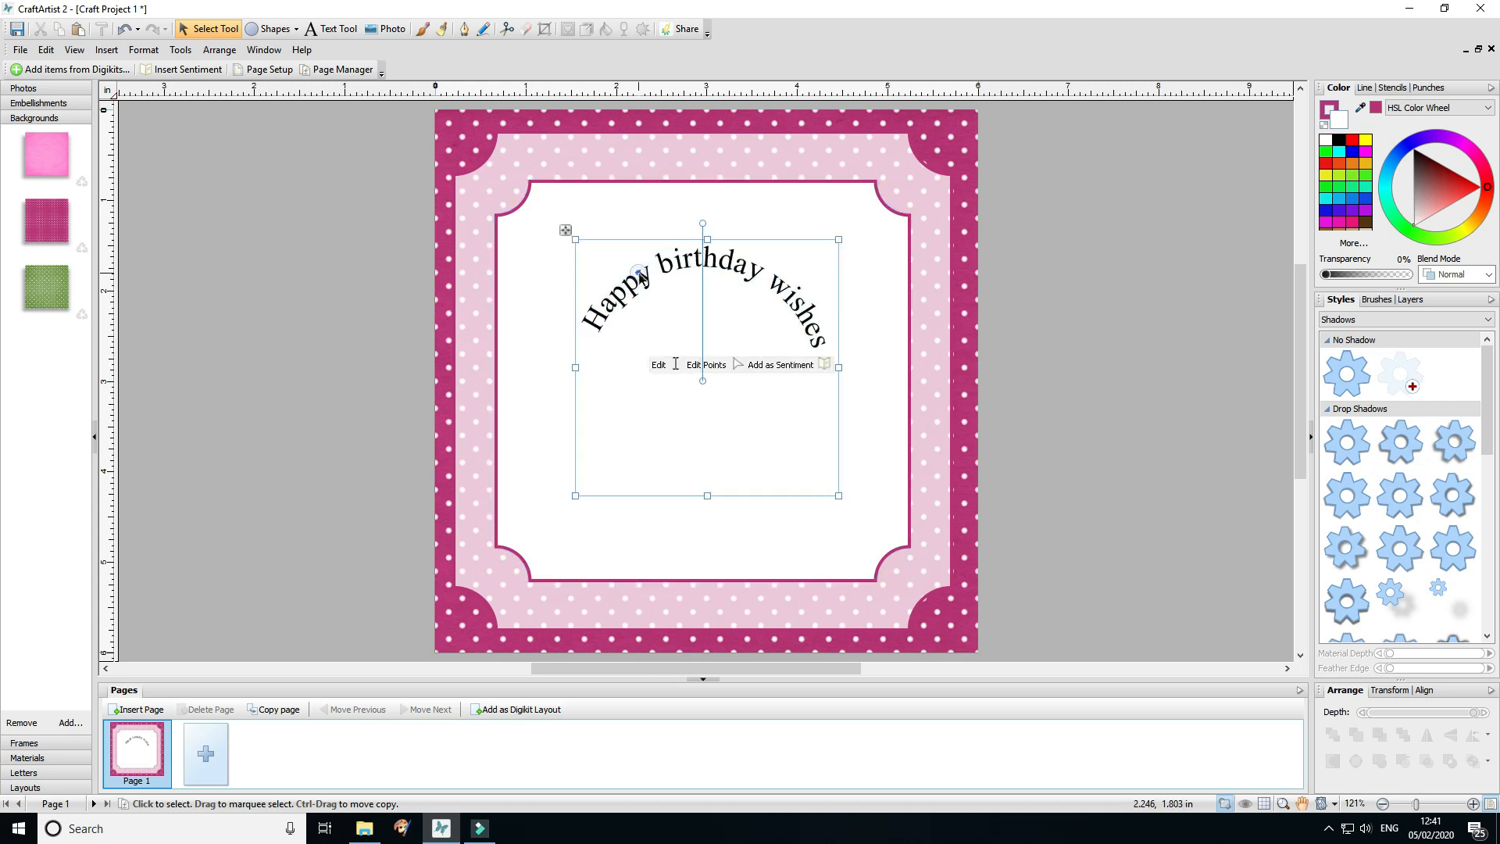
{"action": "left_click", "coordinate": [298, 327]}
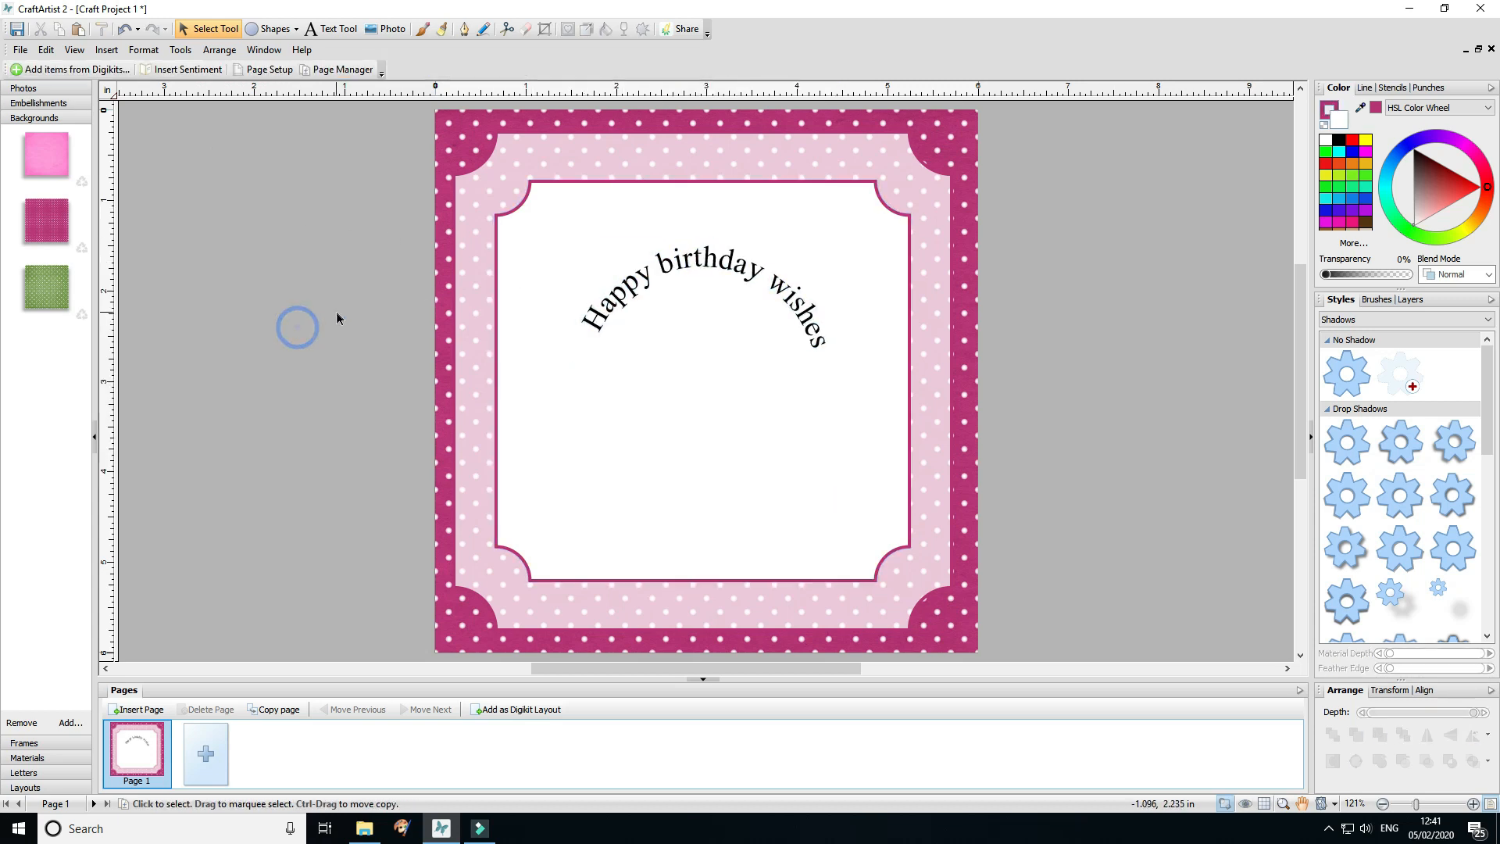
{"action": "left_click_drag", "start_coordinate": [706, 264], "coordinate": [710, 252]}
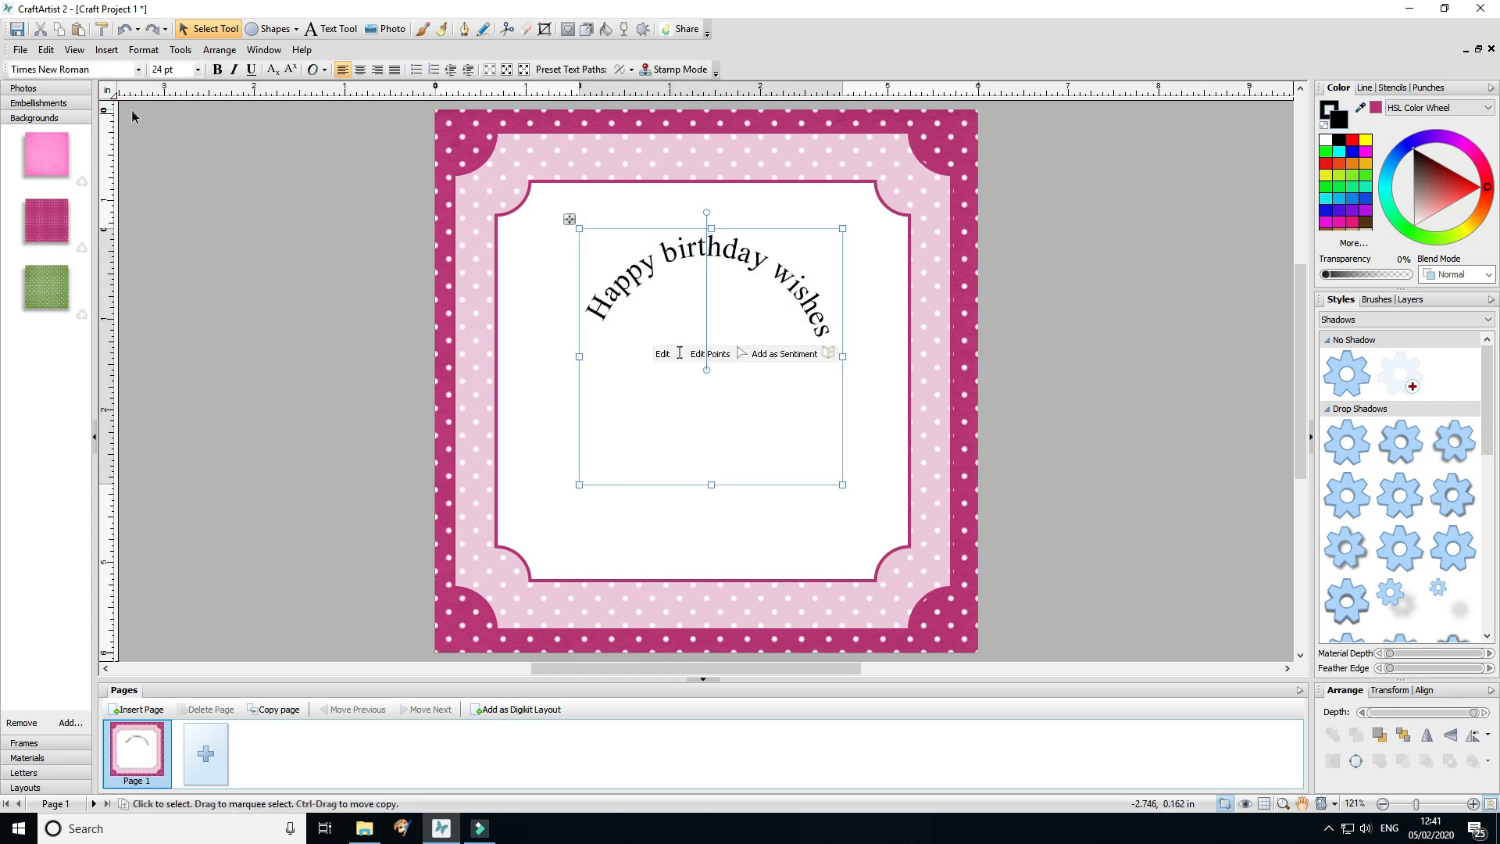
Step: Add the yellow "Live Love Laugh" bottle cap embellishment, enlarge it to about 2.2 in and place it beneath the curved text
{"action": "left_click", "coordinate": [70, 103]}
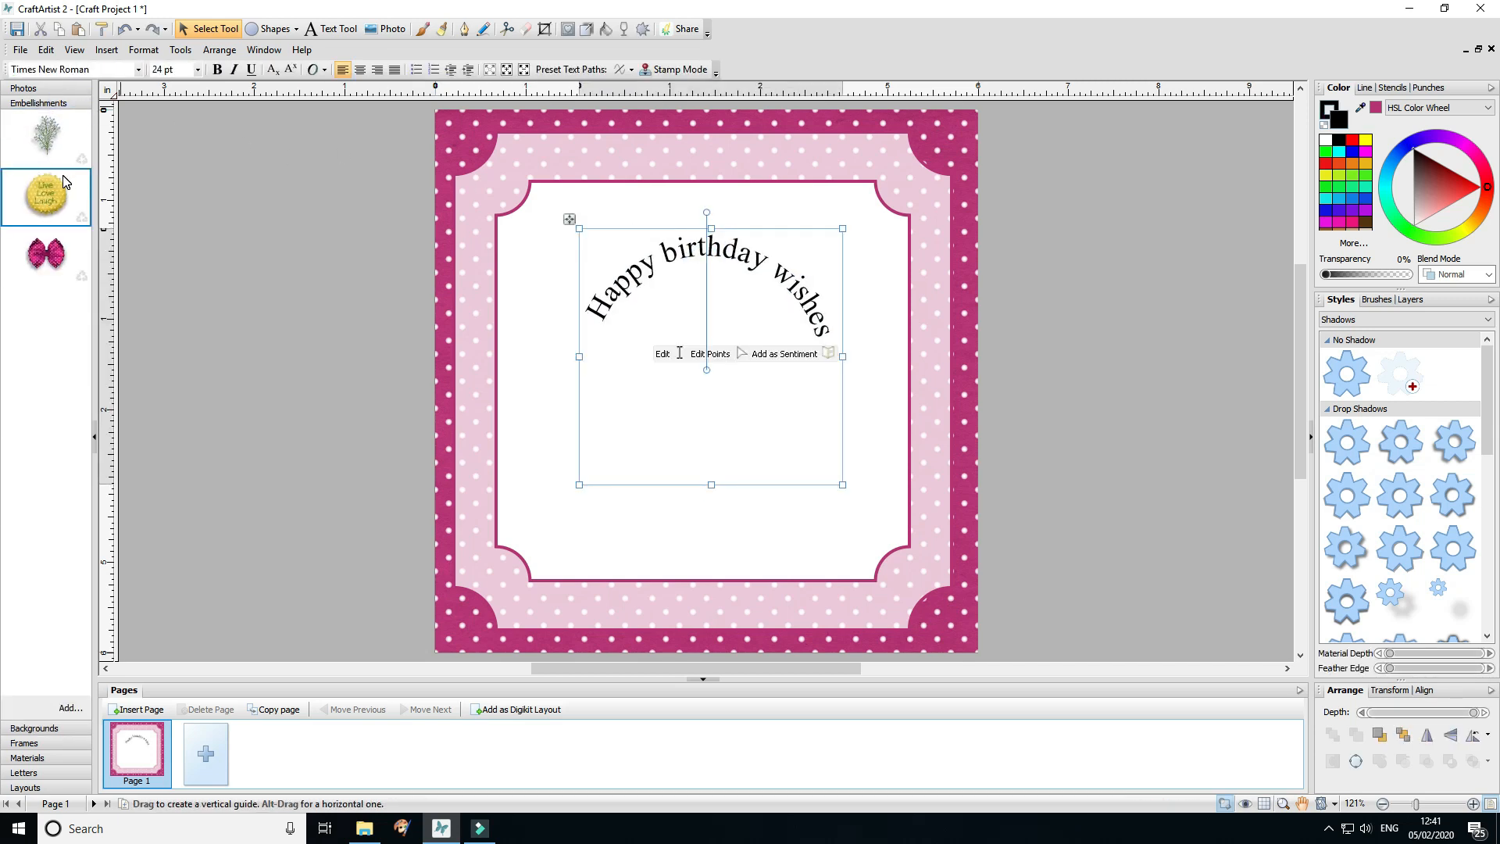
{"action": "left_click", "coordinate": [59, 180]}
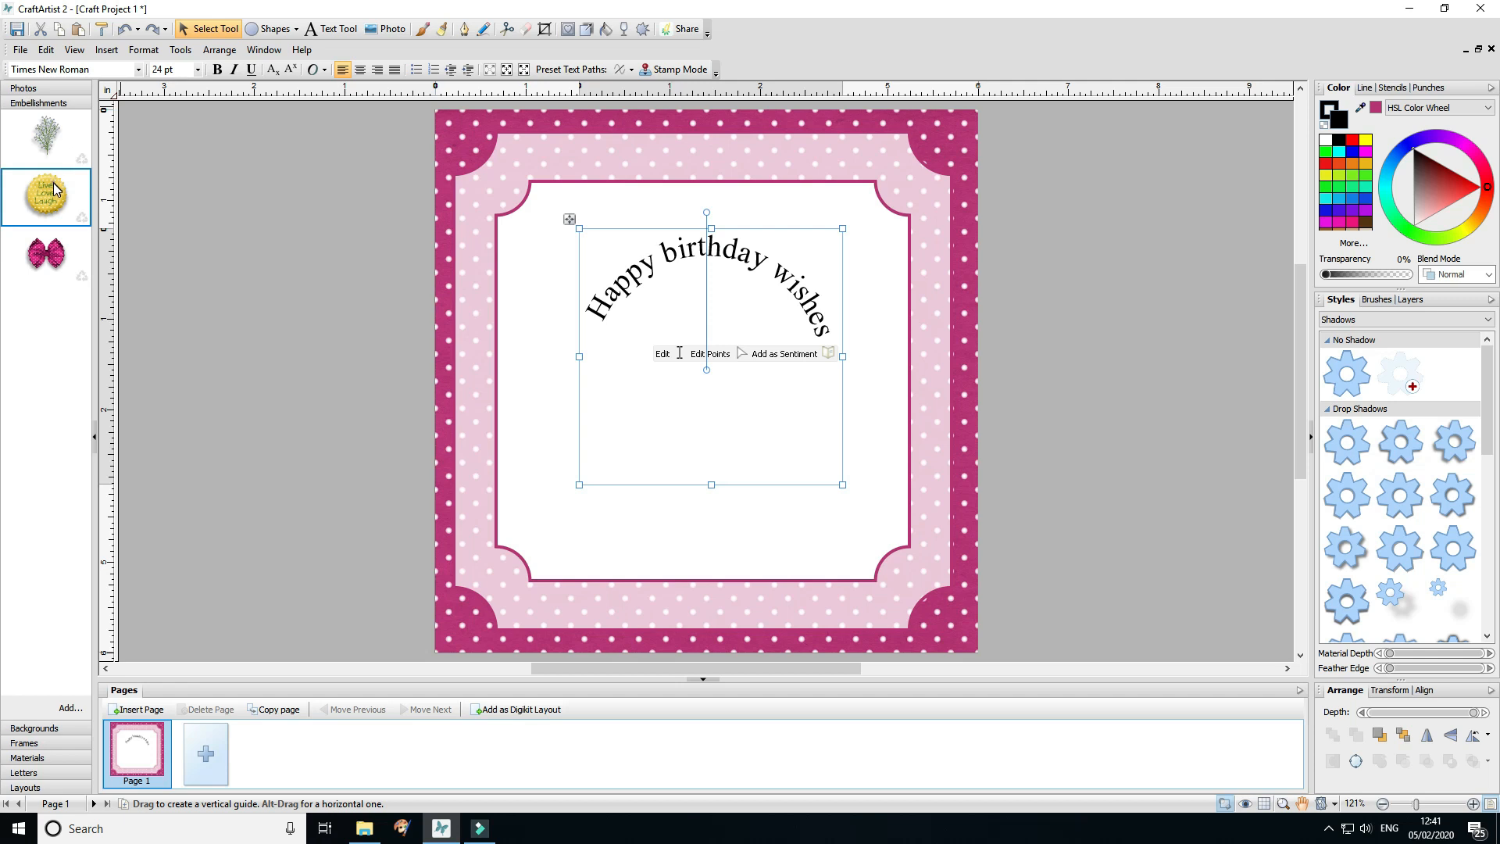
{"action": "left_click_drag", "start_coordinate": [244, 246], "coordinate": [260, 256]}
{"action": "left_click", "coordinate": [305, 293]}
{"action": "left_click", "coordinate": [243, 250]}
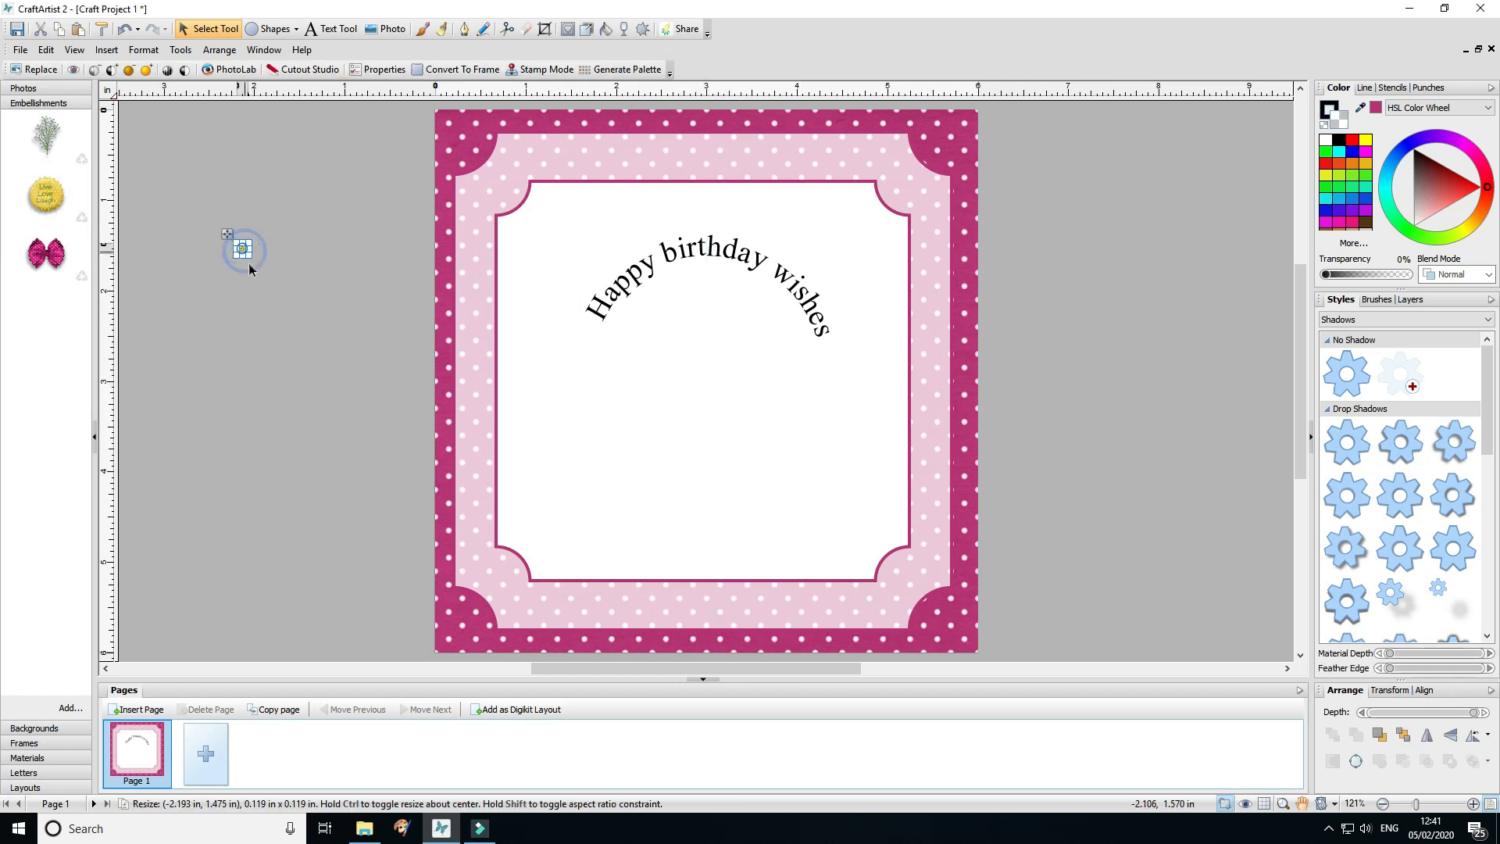
{"action": "left_click_drag", "start_coordinate": [252, 258], "coordinate": [435, 453]}
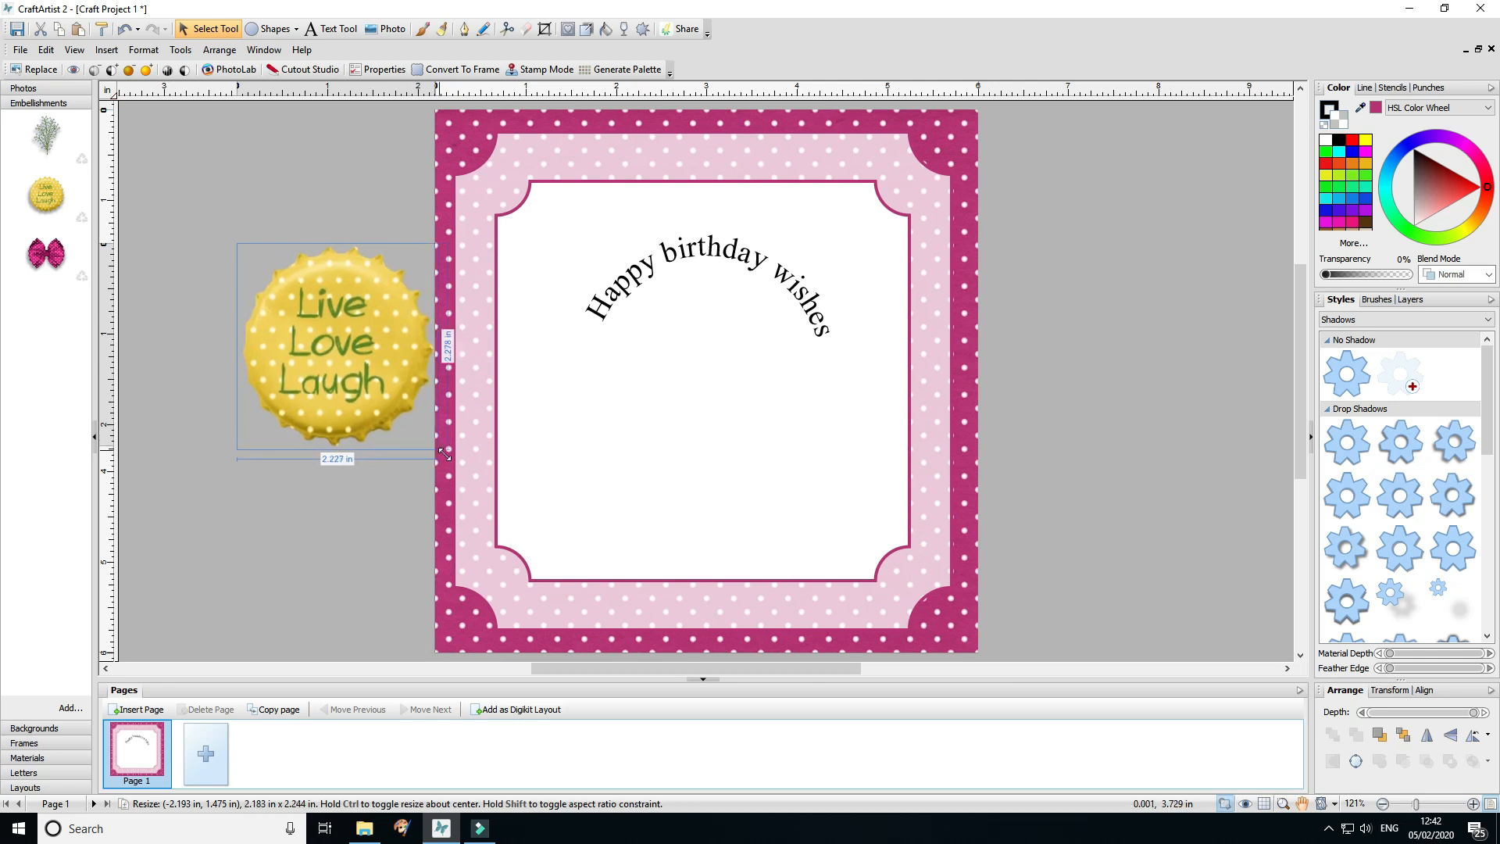
{"action": "left_click_drag", "start_coordinate": [382, 381], "coordinate": [726, 388]}
{"action": "left_click", "coordinate": [325, 361]}
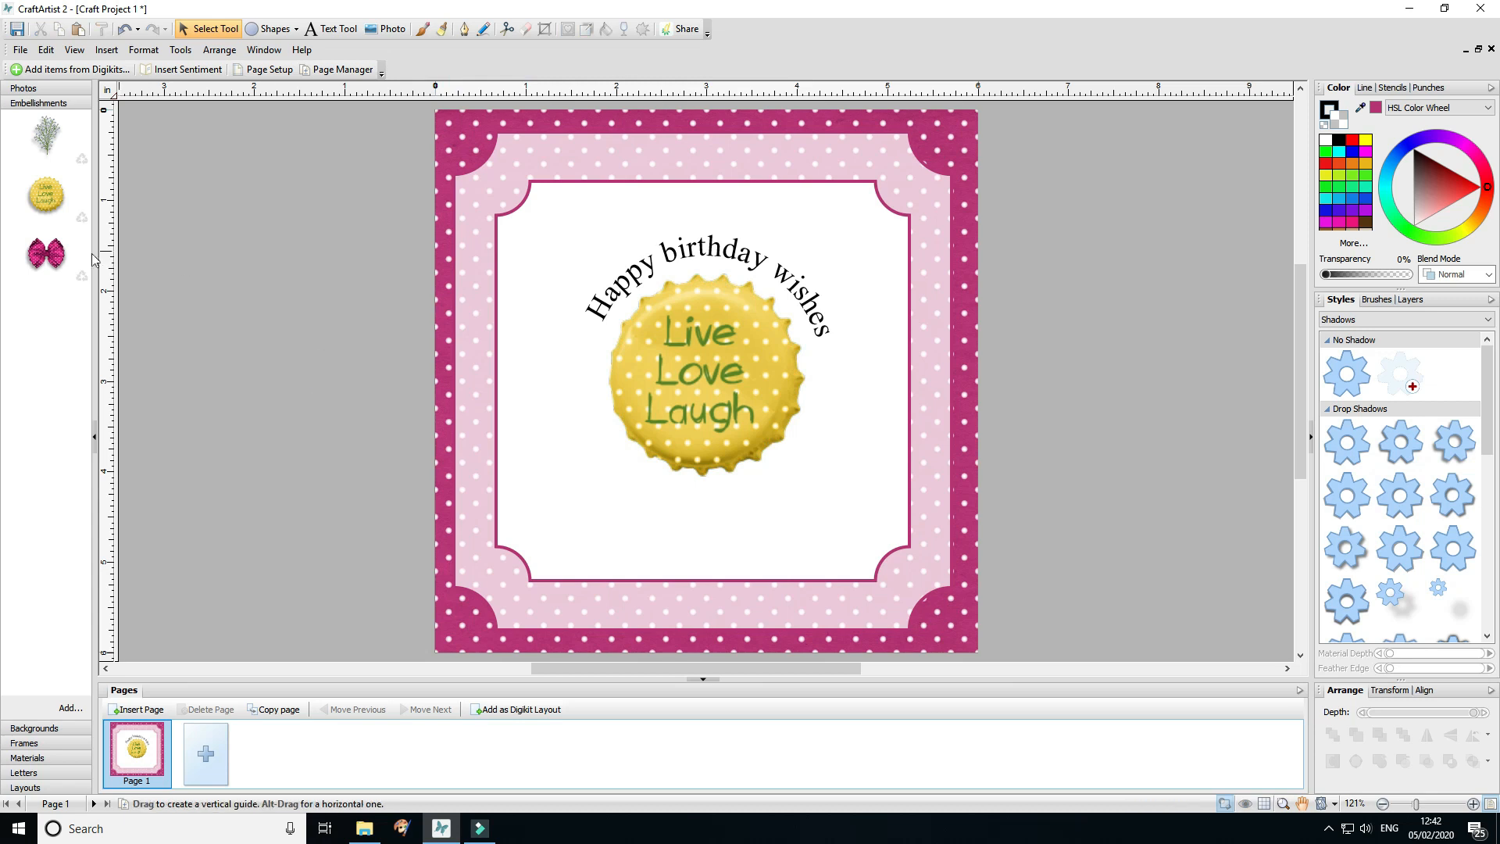
Step: Place the pink polkadot bow embellishment, tilted, over the white rectangle's upper-left corner
{"action": "left_click_drag", "start_coordinate": [45, 254], "coordinate": [547, 195]}
{"action": "left_click", "coordinate": [325, 208]}
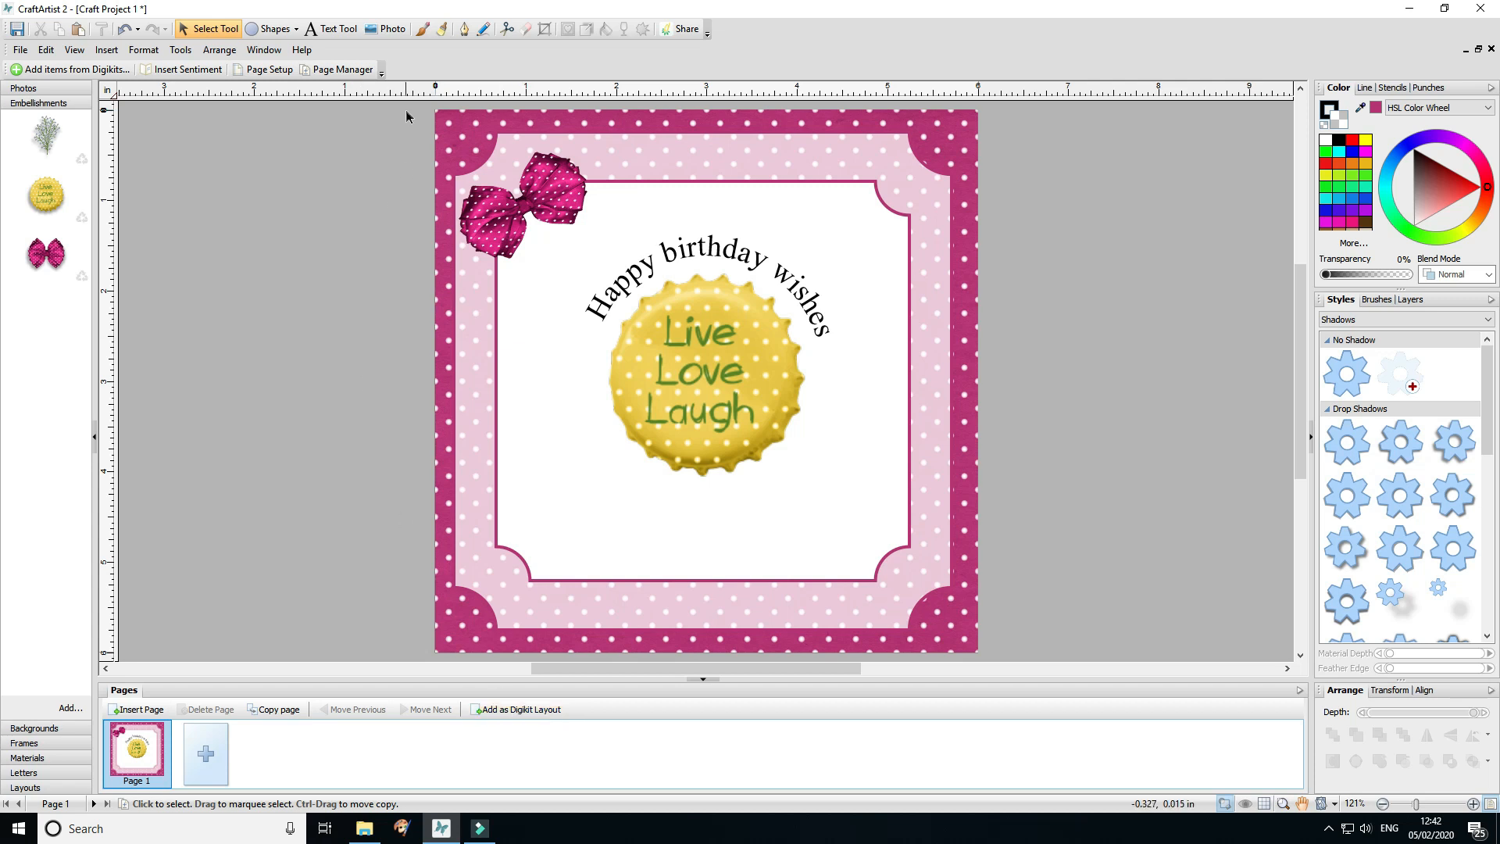
Step: Group all the objects on the page and add the page as a Digikit layout
{"action": "left_click_drag", "start_coordinate": [405, 104], "coordinate": [1014, 662]}
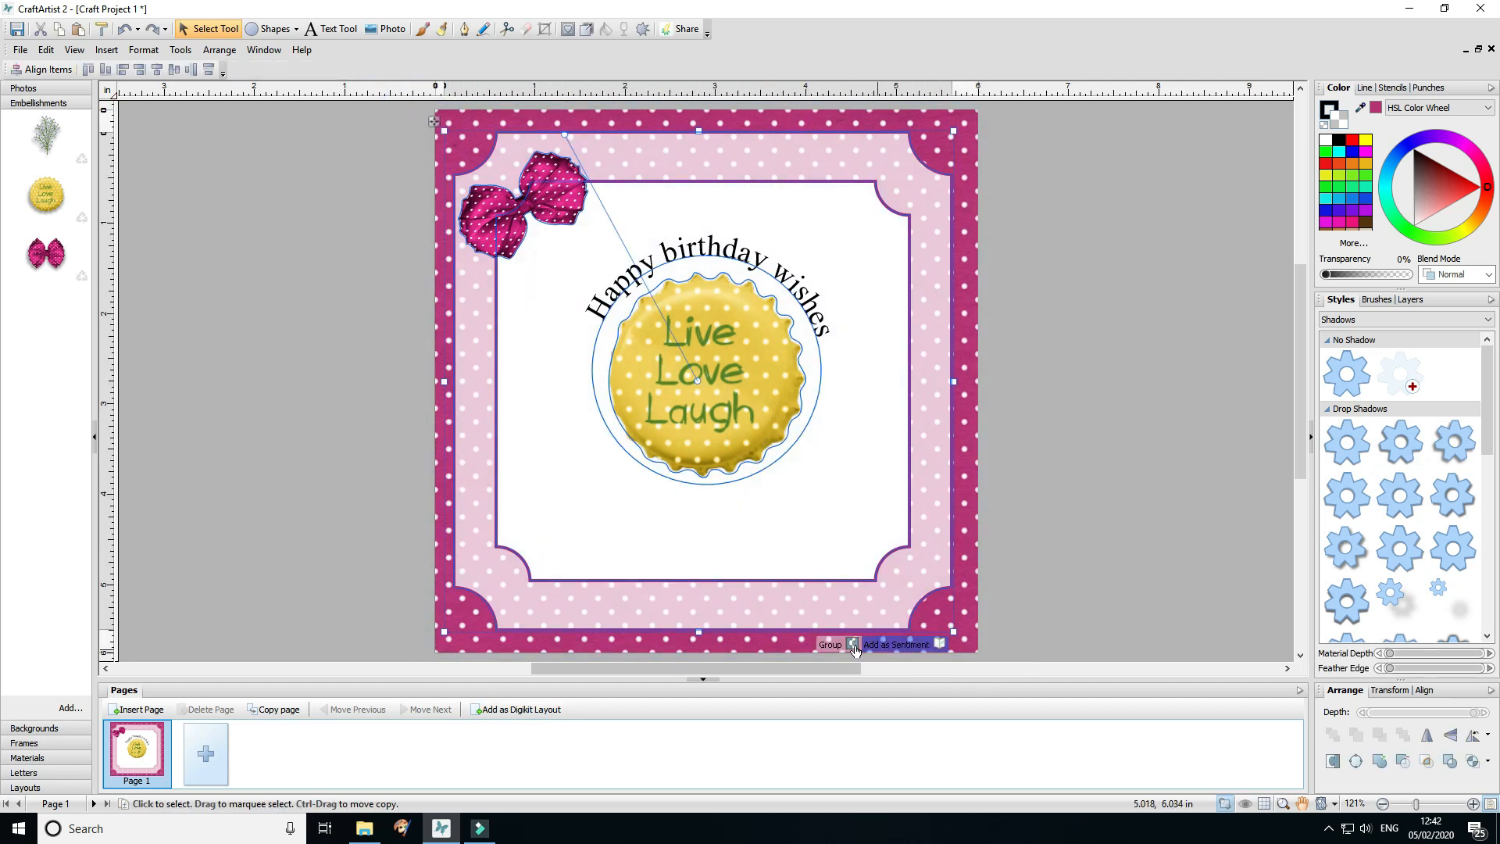
{"action": "left_click", "coordinate": [532, 713]}
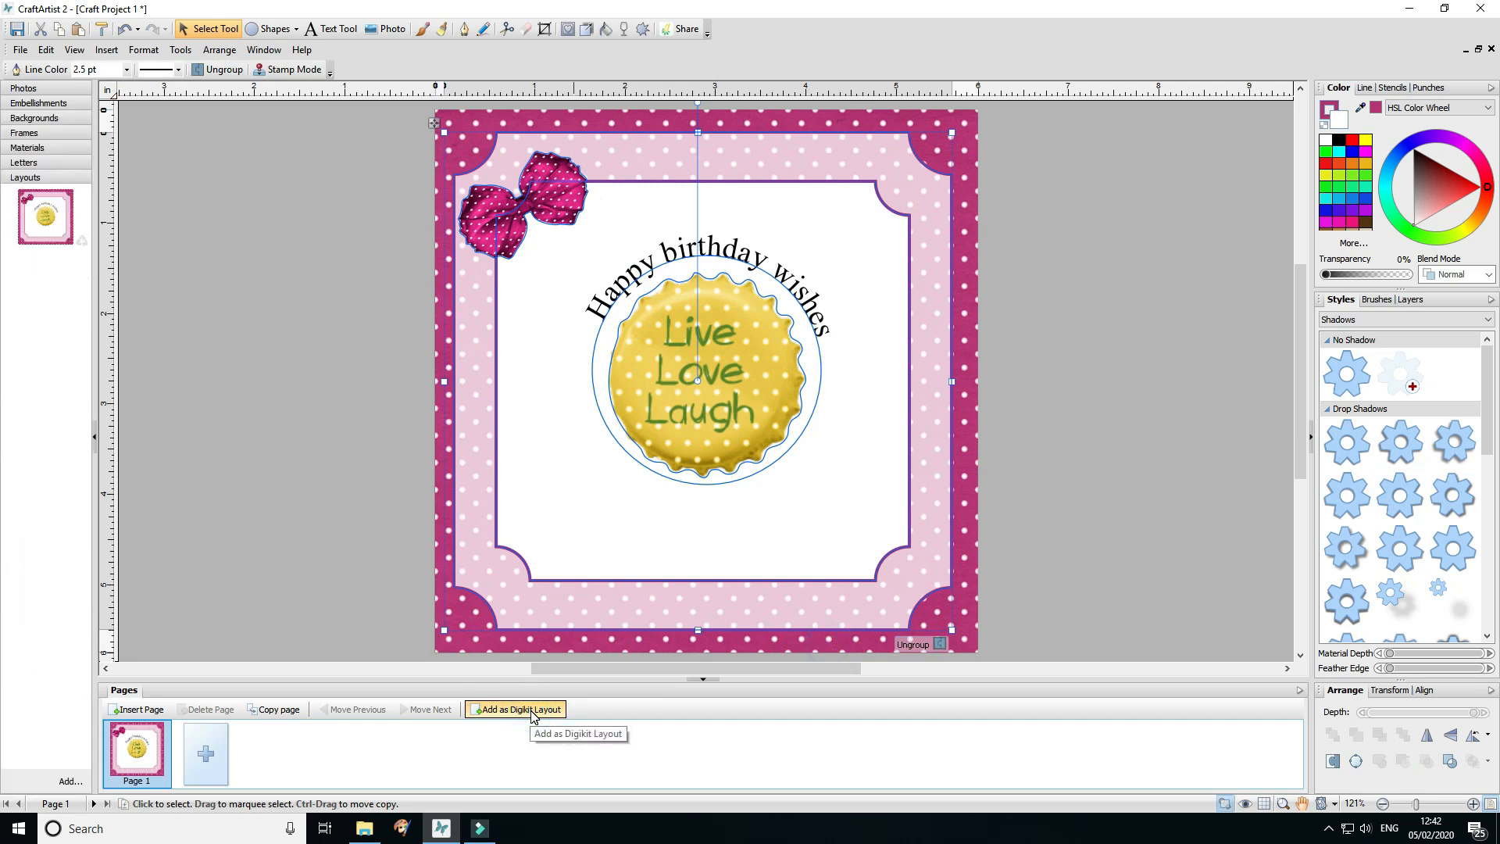
Step: Check the kit's categories in the Digikit Creator and add the page to its Layouts as a content template
{"action": "left_click", "coordinate": [180, 52]}
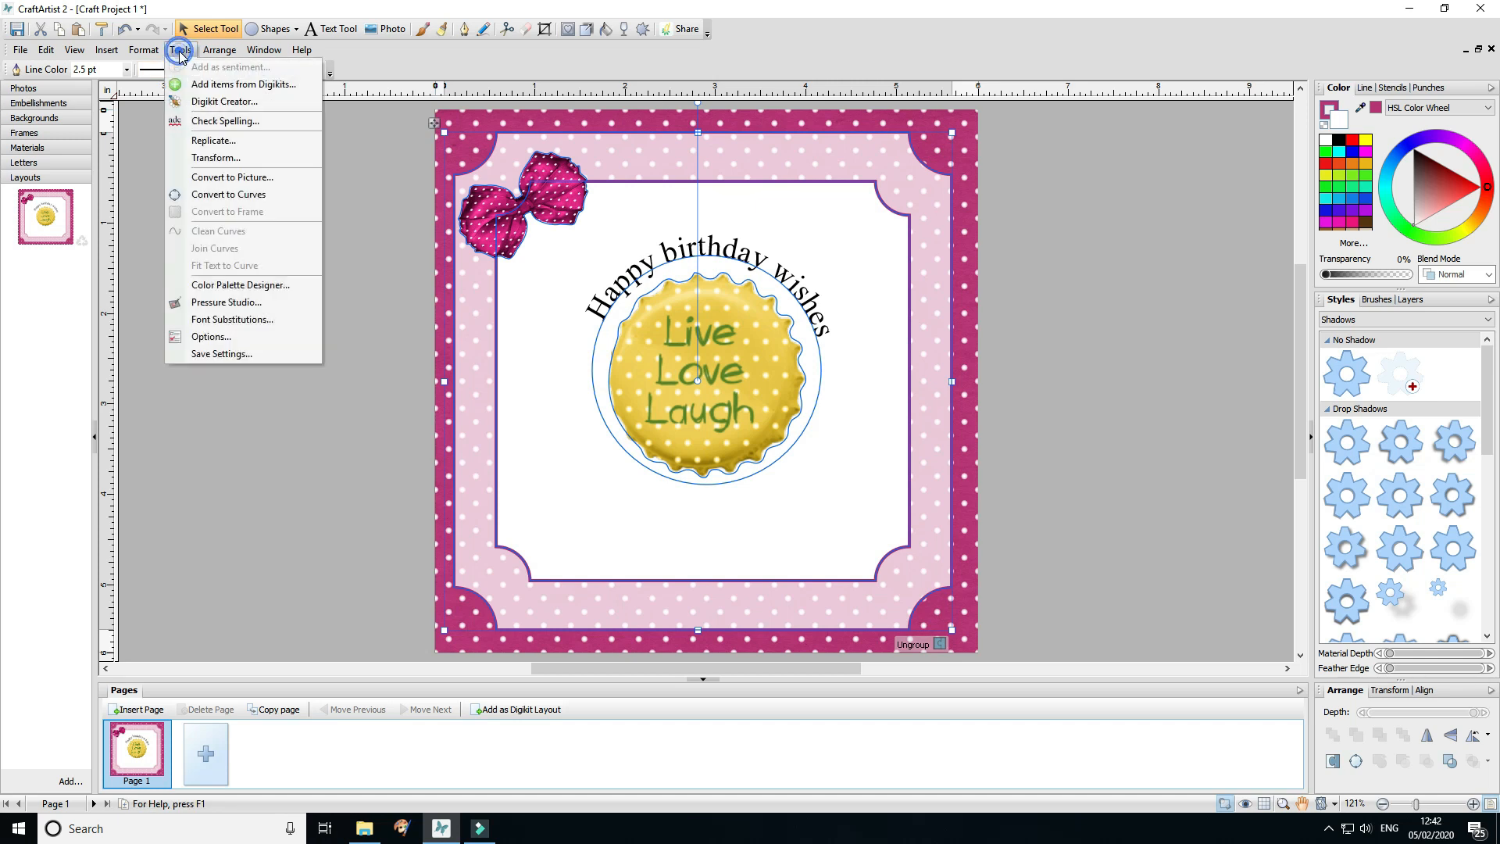
{"action": "left_click", "coordinate": [200, 101]}
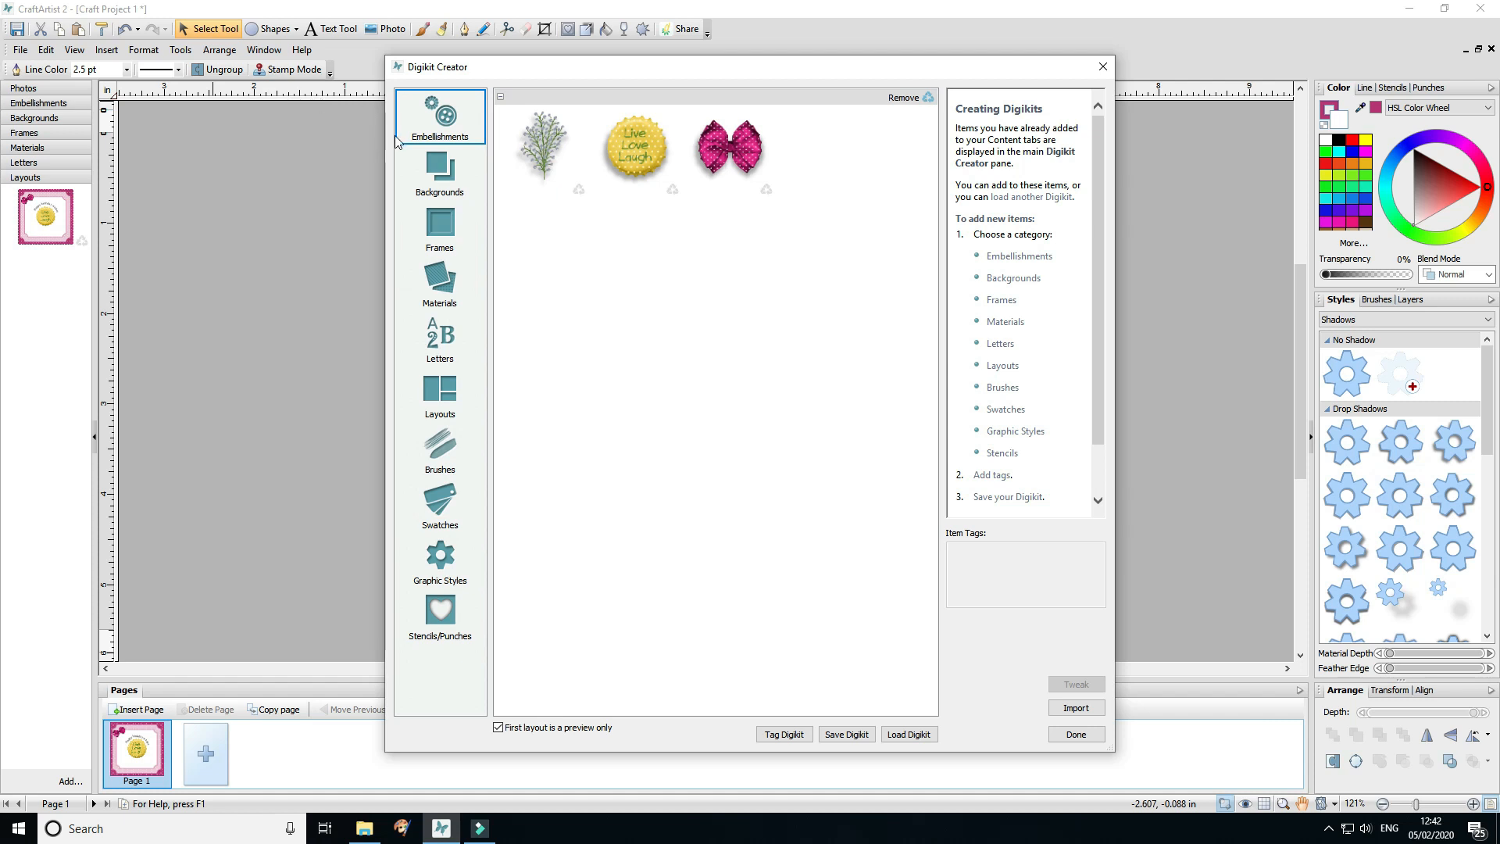
{"action": "left_click", "coordinate": [434, 172]}
{"action": "left_click", "coordinate": [436, 273]}
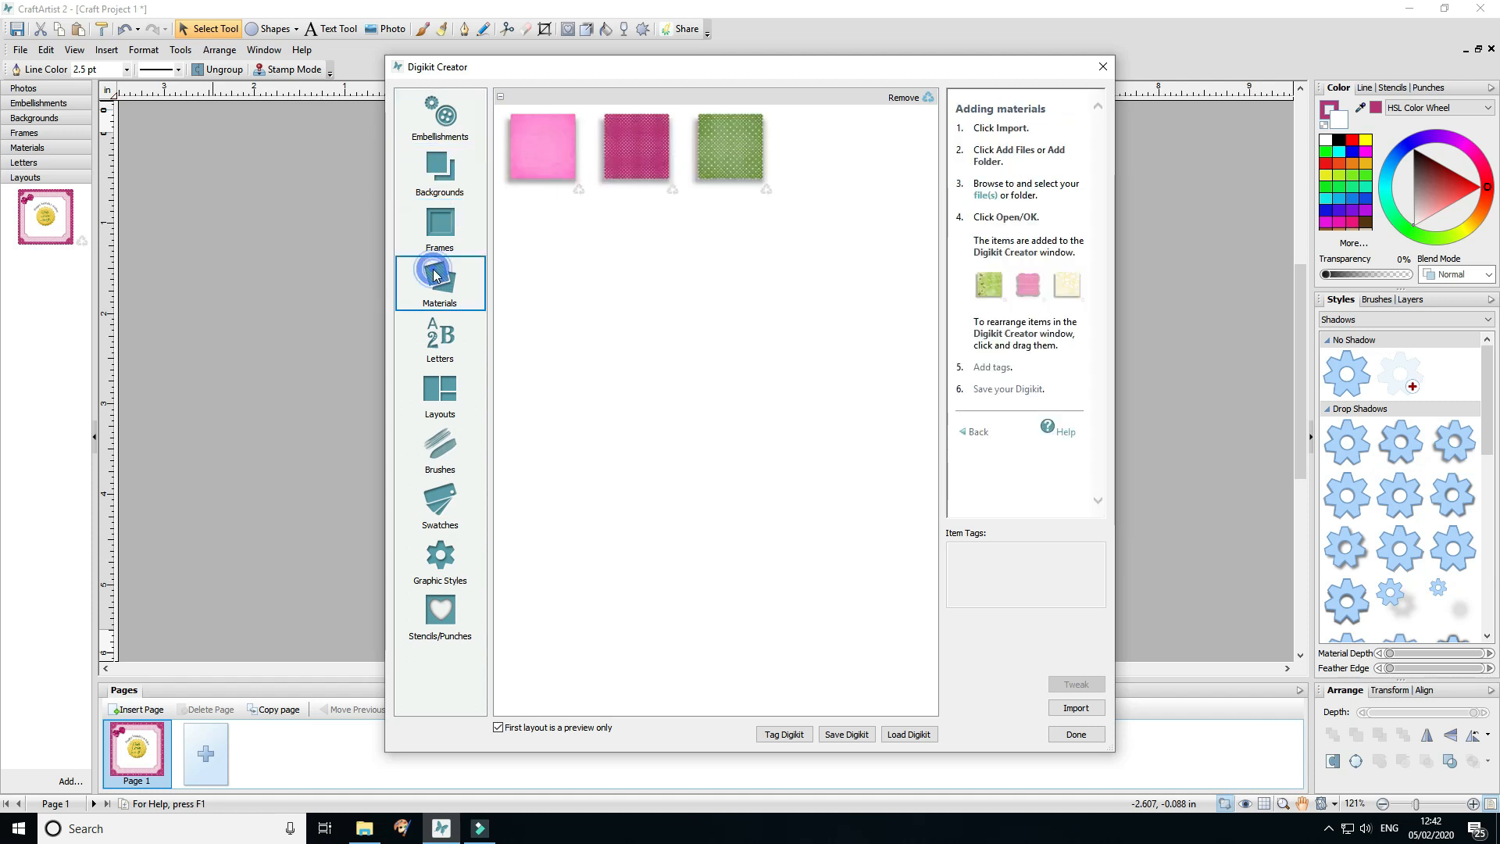
{"action": "left_click", "coordinate": [459, 391]}
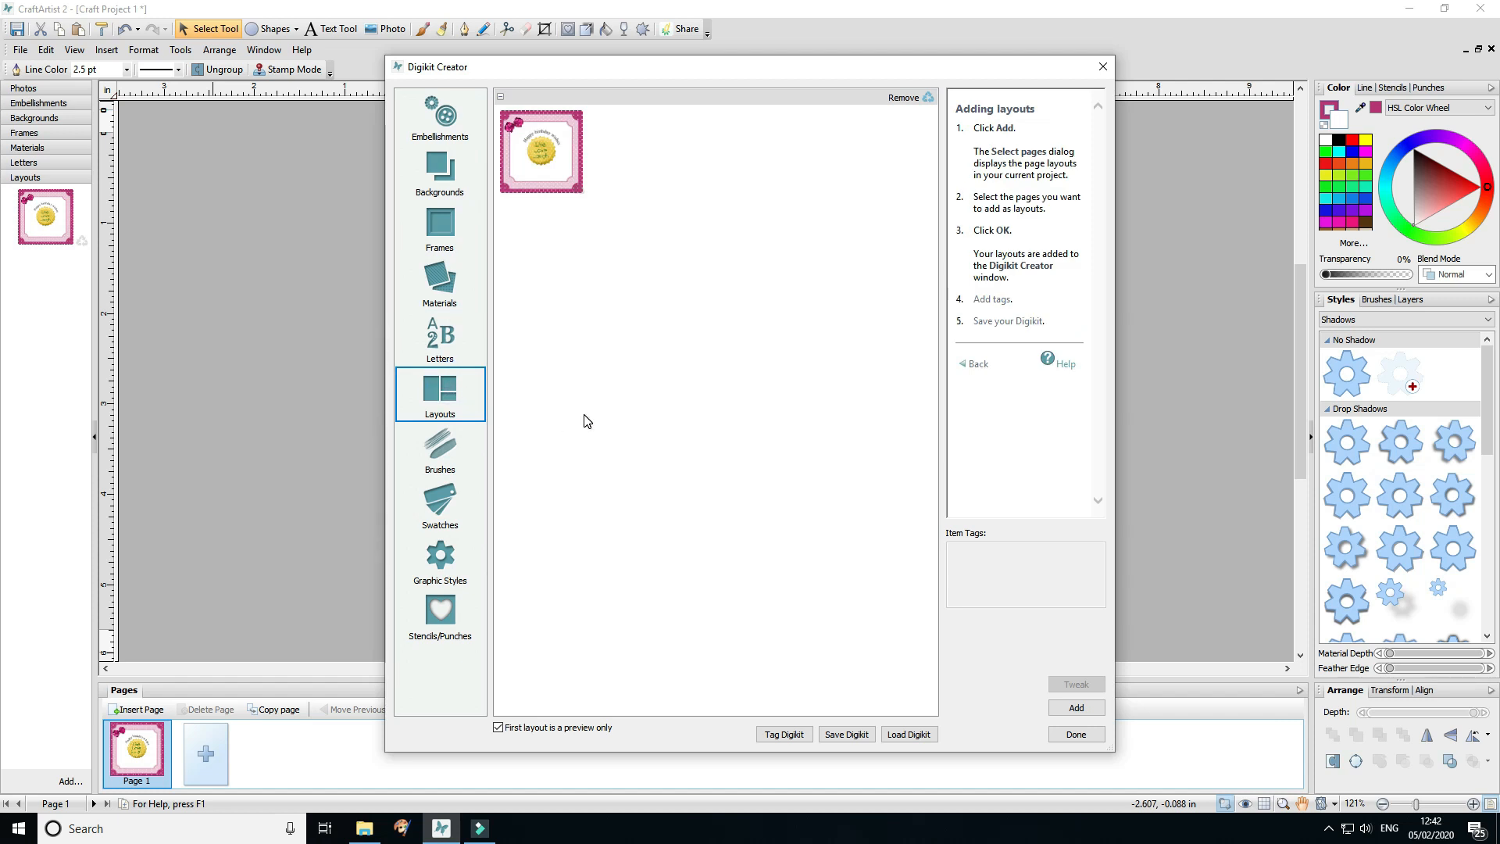
{"action": "left_click", "coordinate": [1076, 709]}
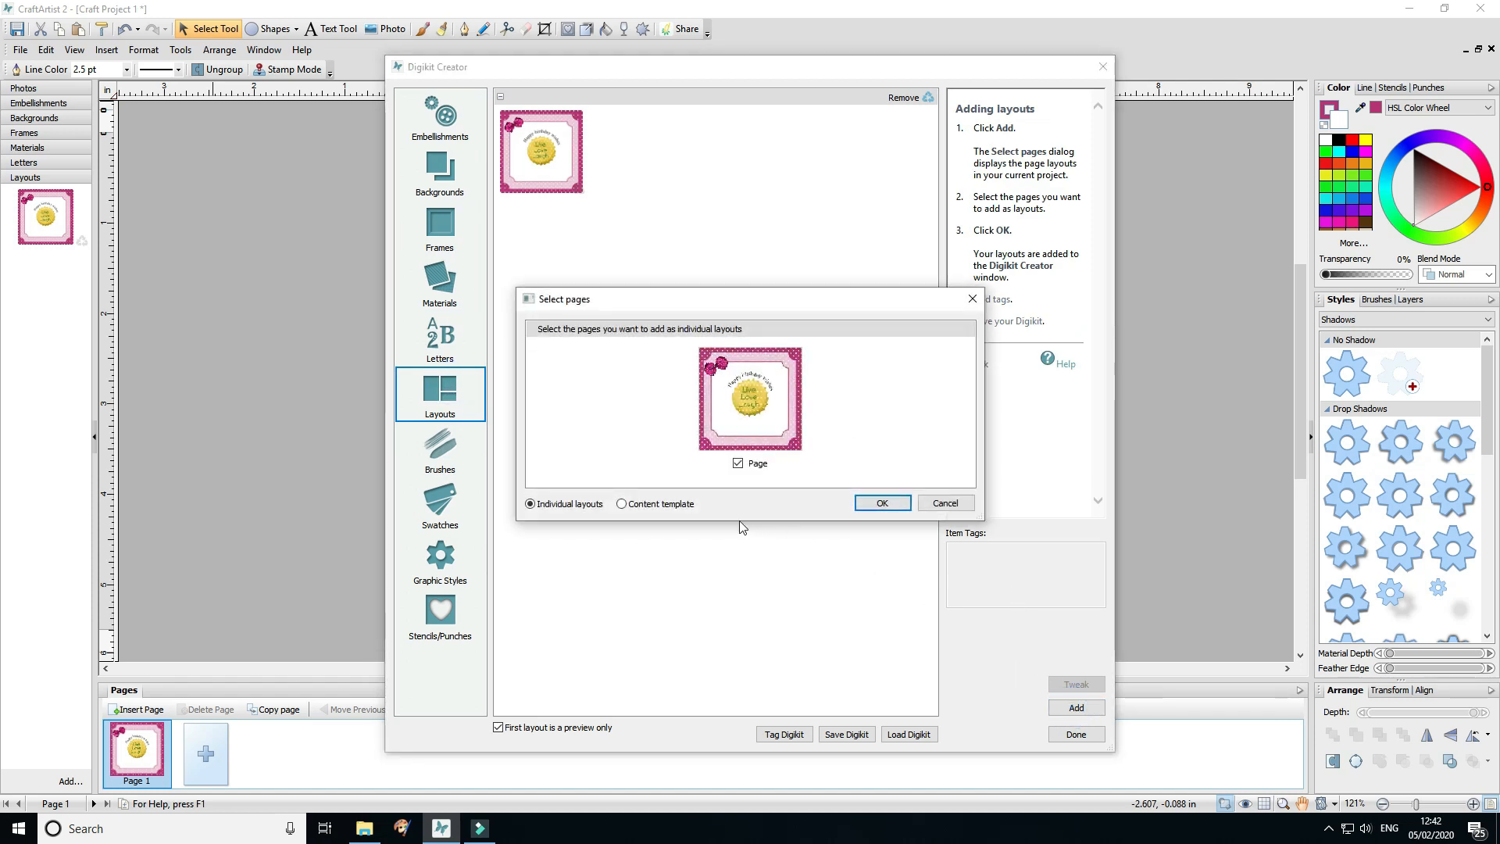
{"action": "left_click", "coordinate": [631, 505]}
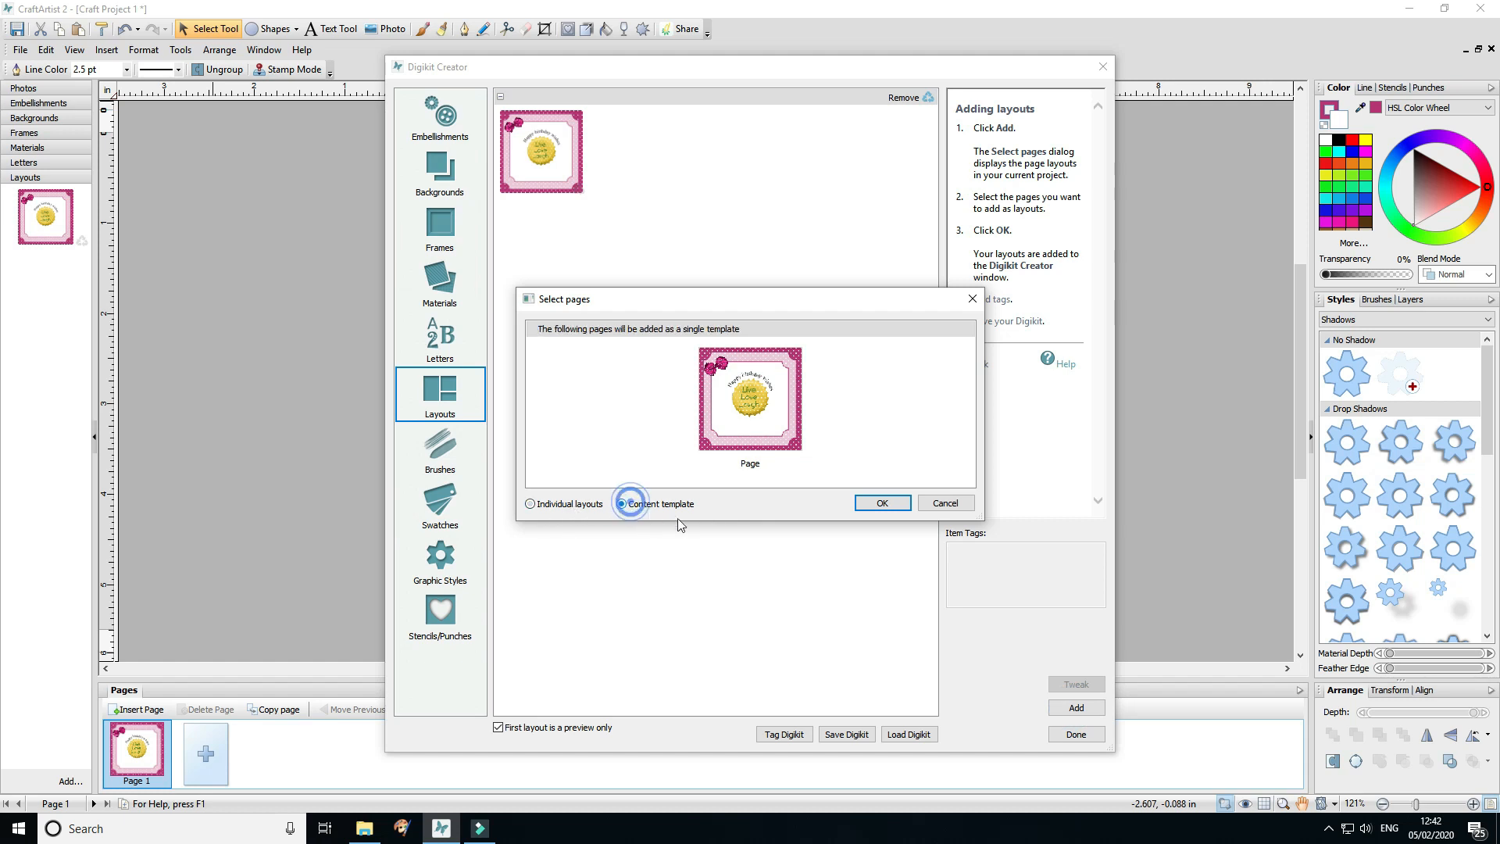
{"action": "left_click", "coordinate": [882, 503]}
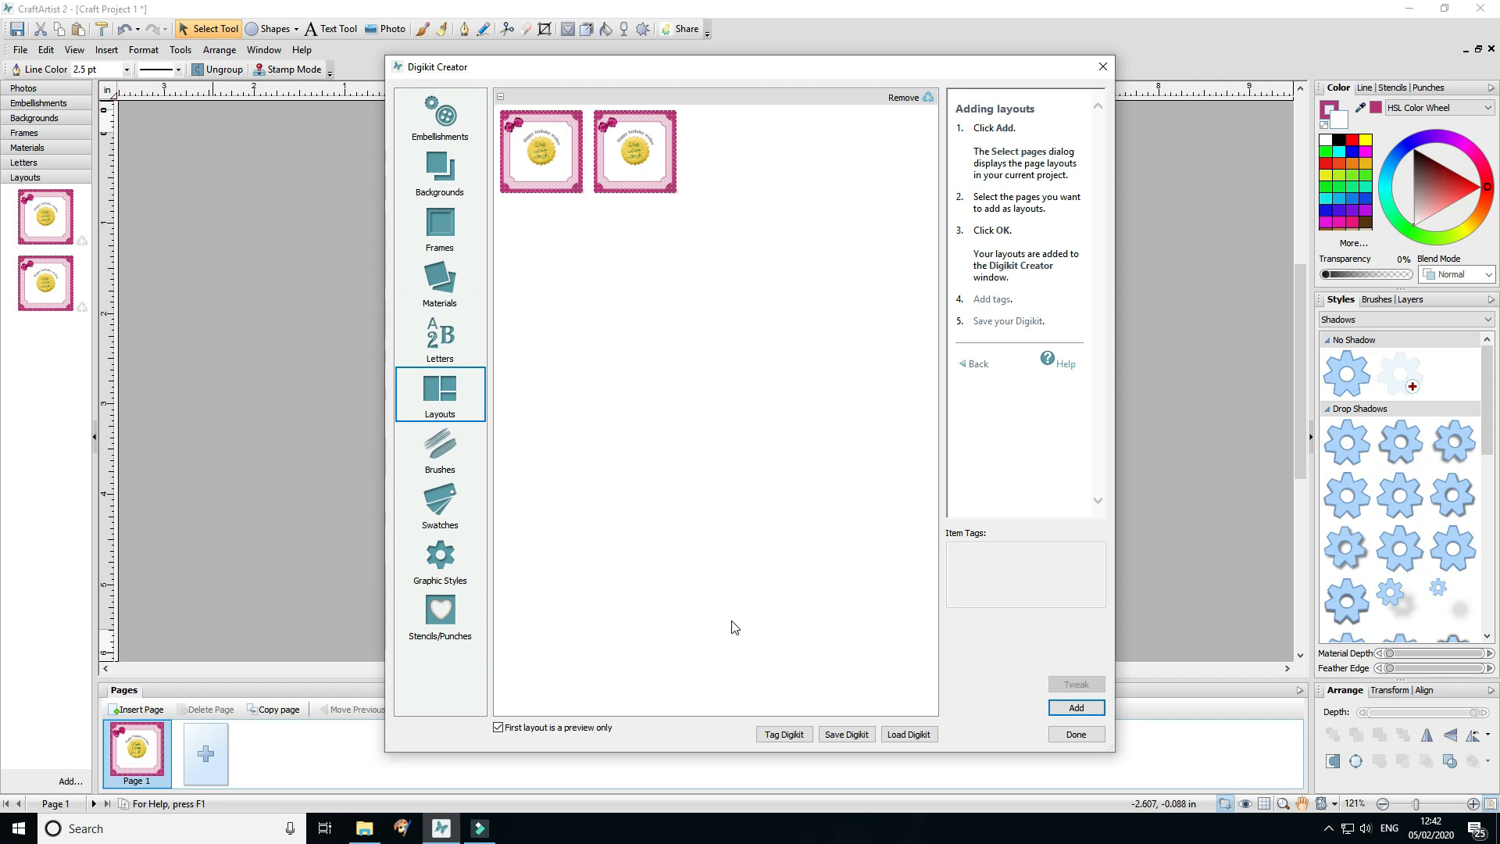
Step: Save the Digikit to the Desktop as "aaaaa" and close the Digikit Creator
{"action": "left_click", "coordinate": [846, 735]}
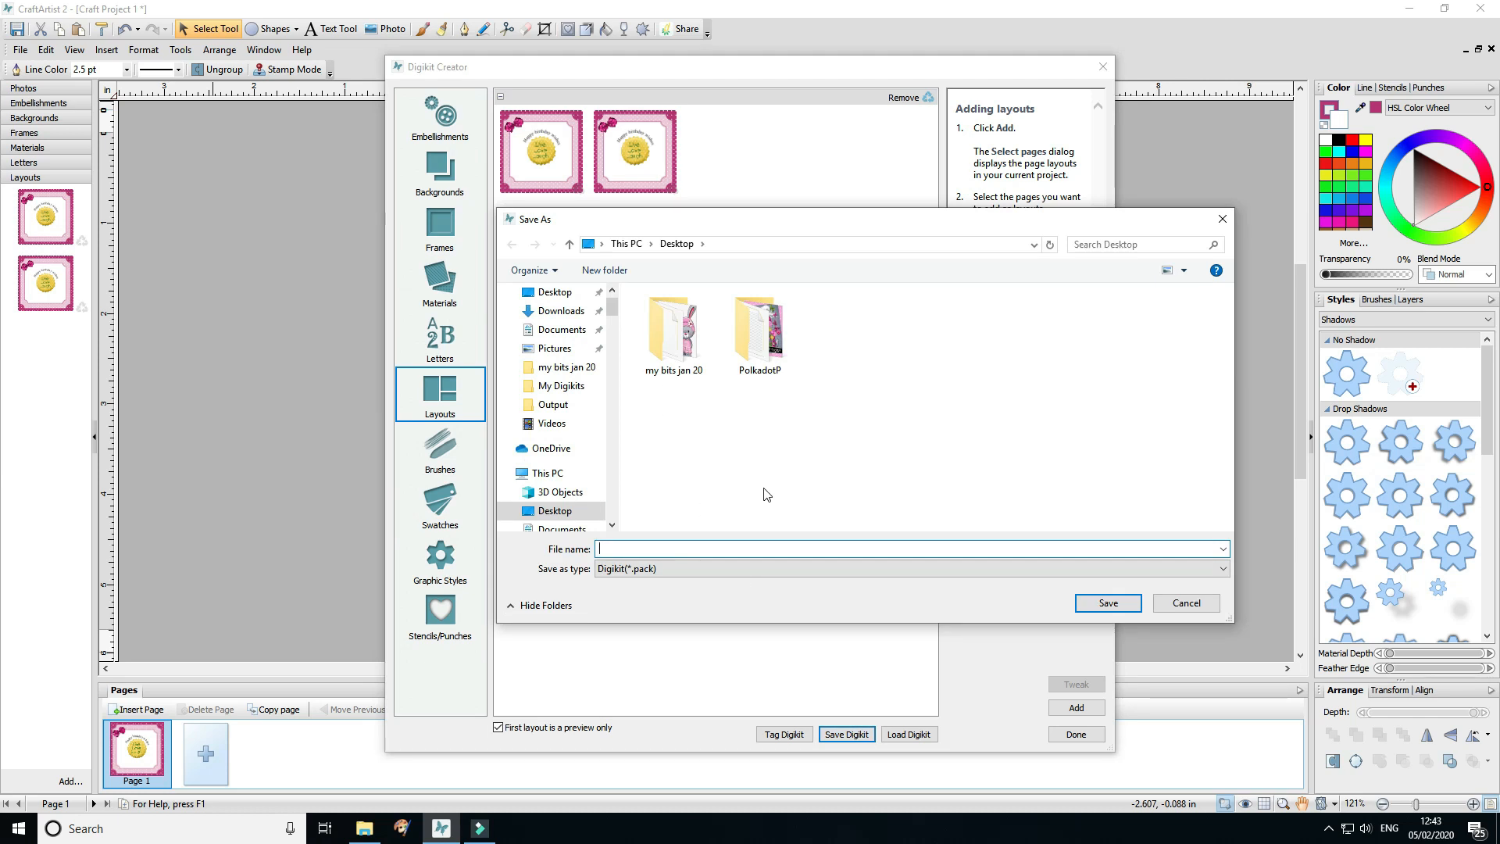
{"action": "left_click", "coordinate": [755, 552]}
{"action": "type", "text": "aaaaa"}
{"action": "left_click", "coordinate": [1117, 598]}
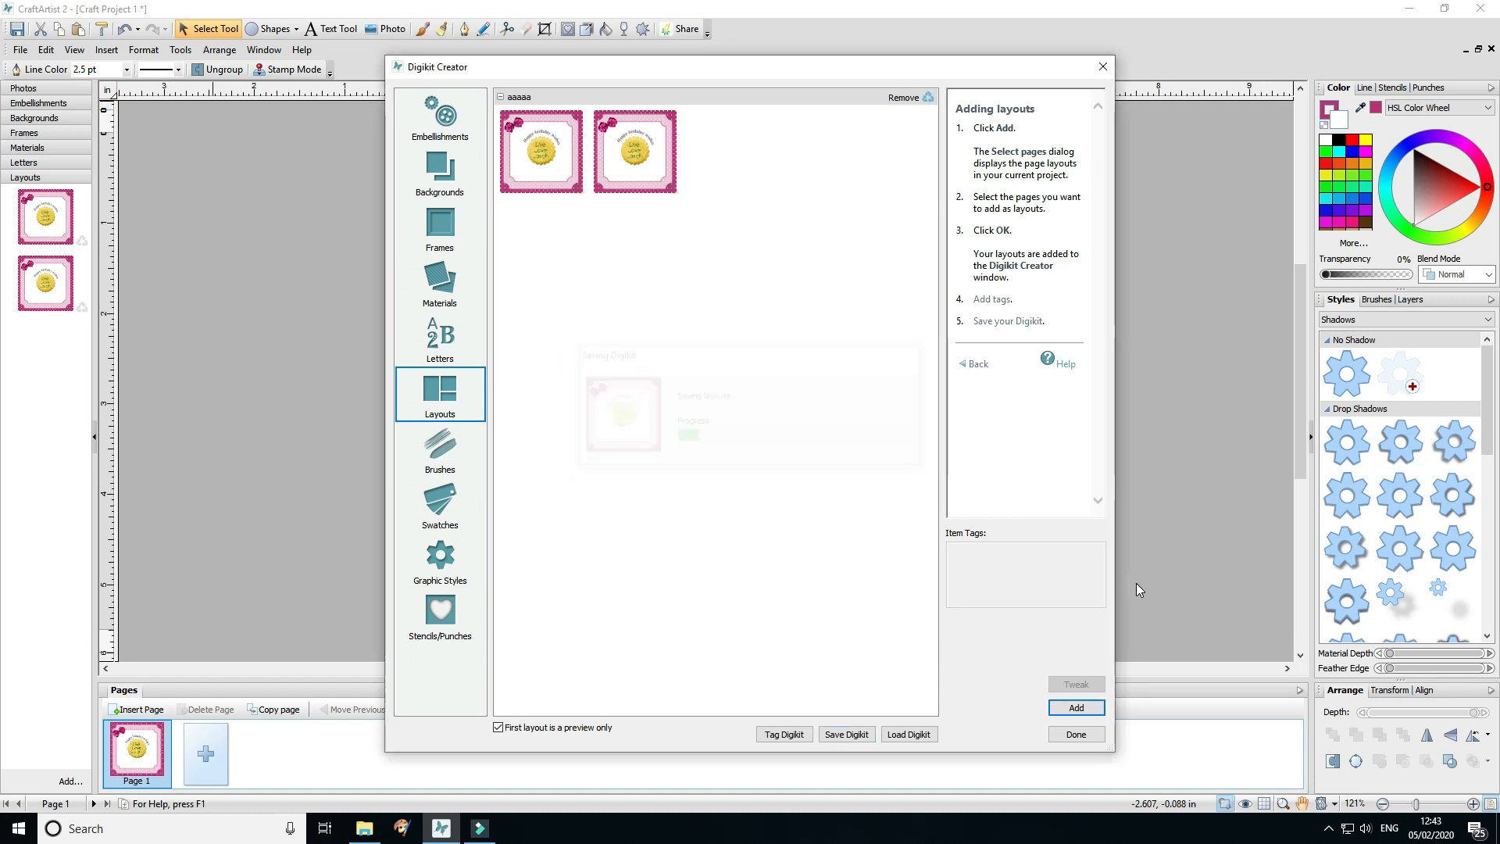
{"action": "left_click", "coordinate": [1090, 740]}
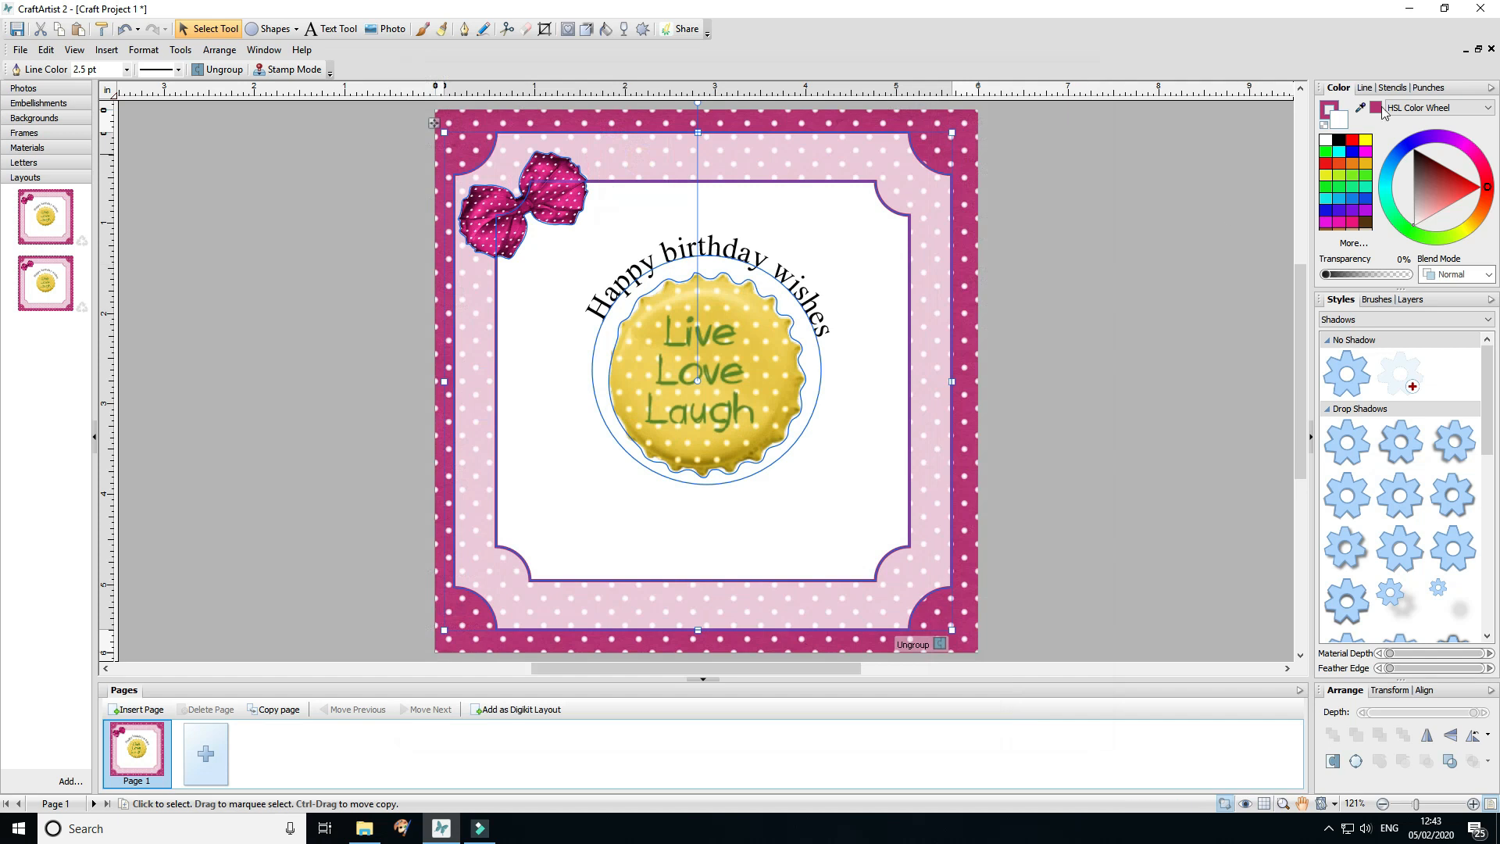
Step: Close Craft Project 1 without saving its changes
{"action": "left_click", "coordinate": [1491, 49]}
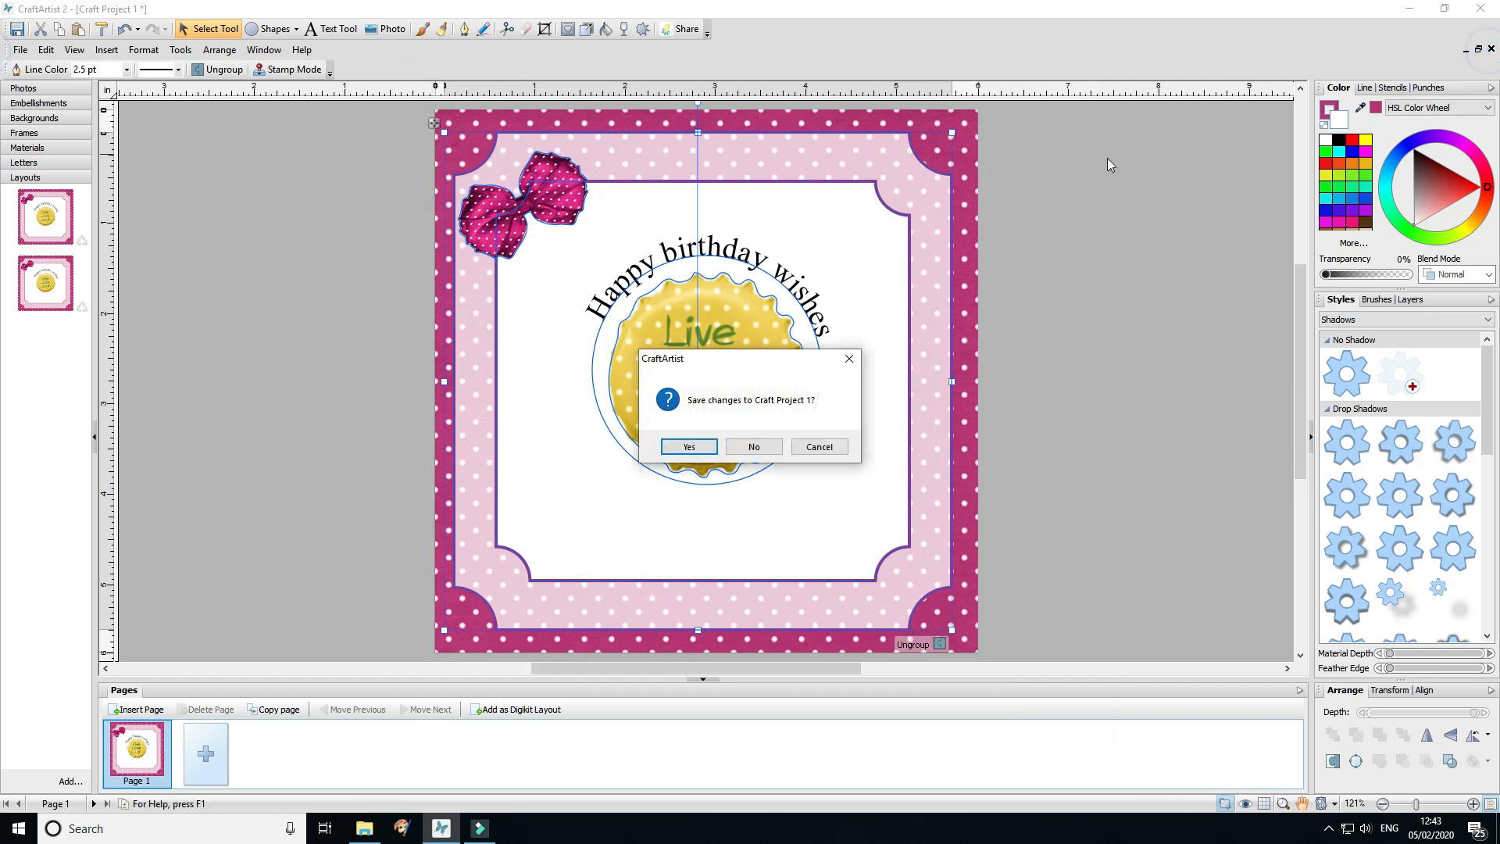
{"action": "left_click", "coordinate": [759, 446]}
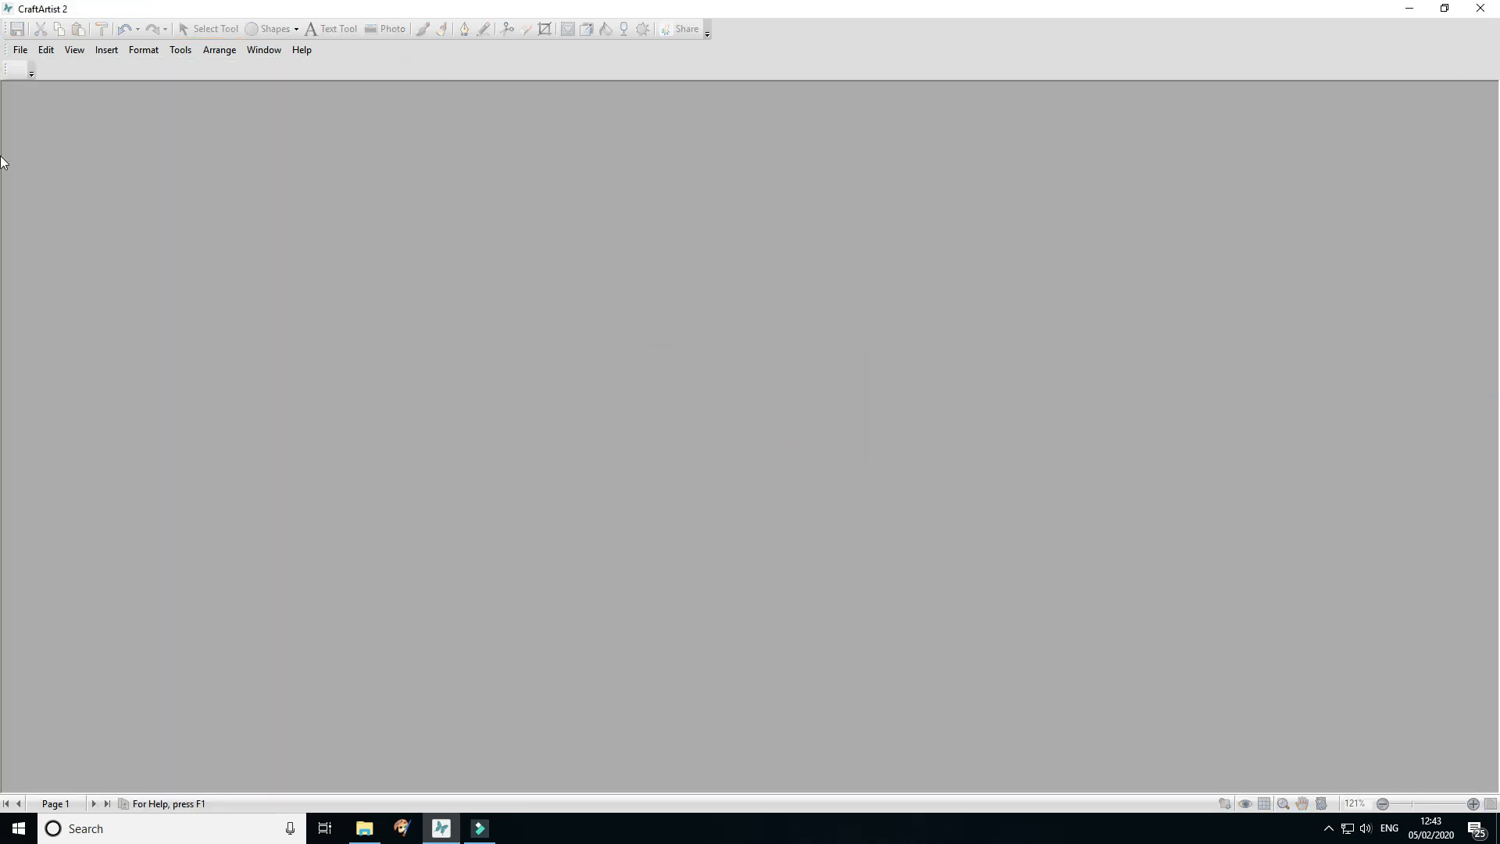
Step: Create a new blank 6"x6" project from the startup wizard and dismiss the Digikit Browser
{"action": "left_click", "coordinate": [20, 50]}
{"action": "mouse_move", "coordinate": [69, 68]}
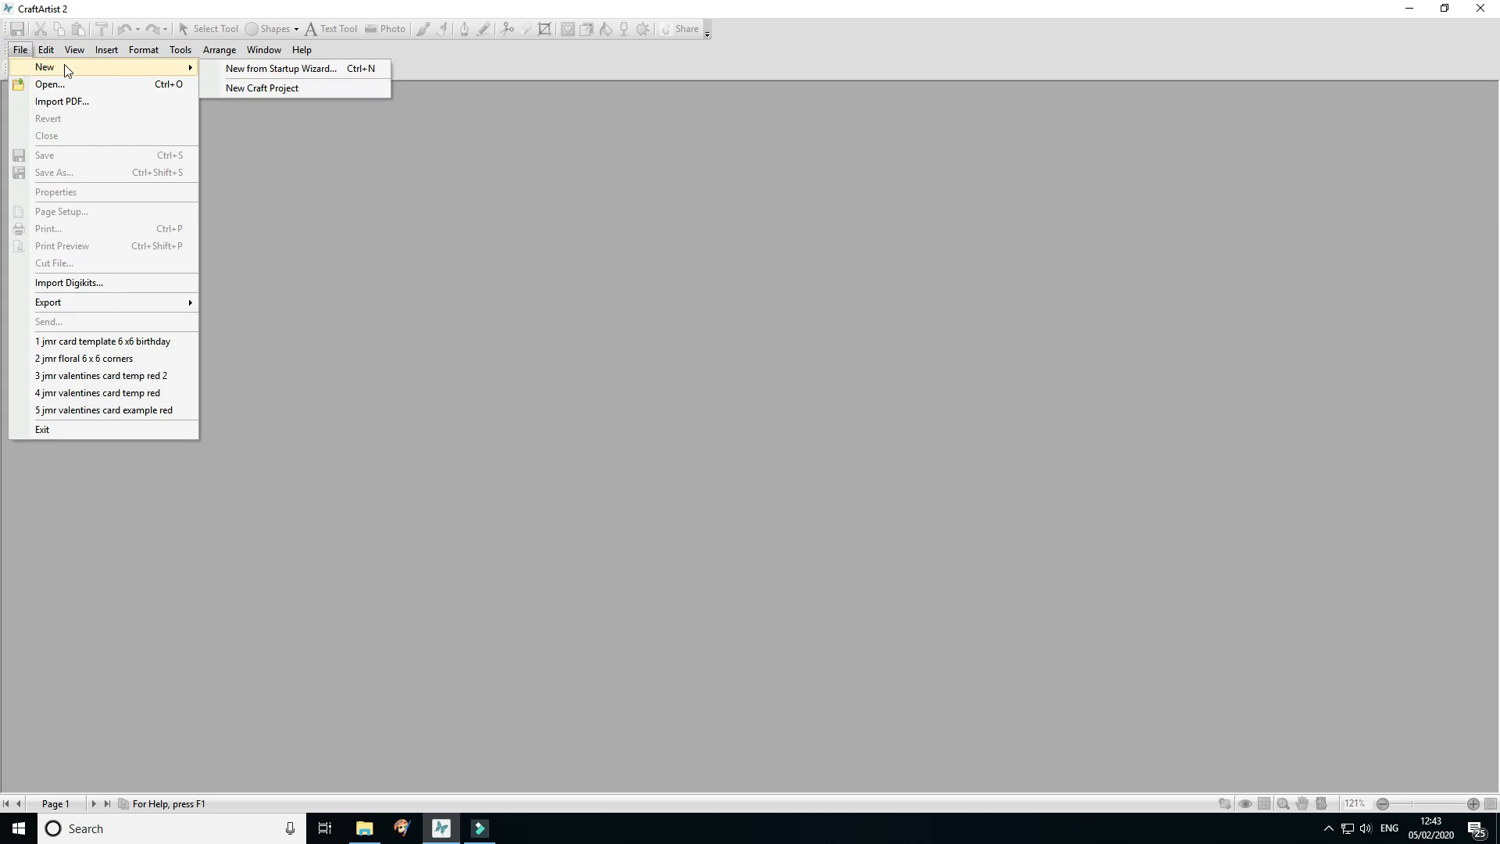
{"action": "left_click", "coordinate": [232, 74]}
{"action": "left_click", "coordinate": [555, 436]}
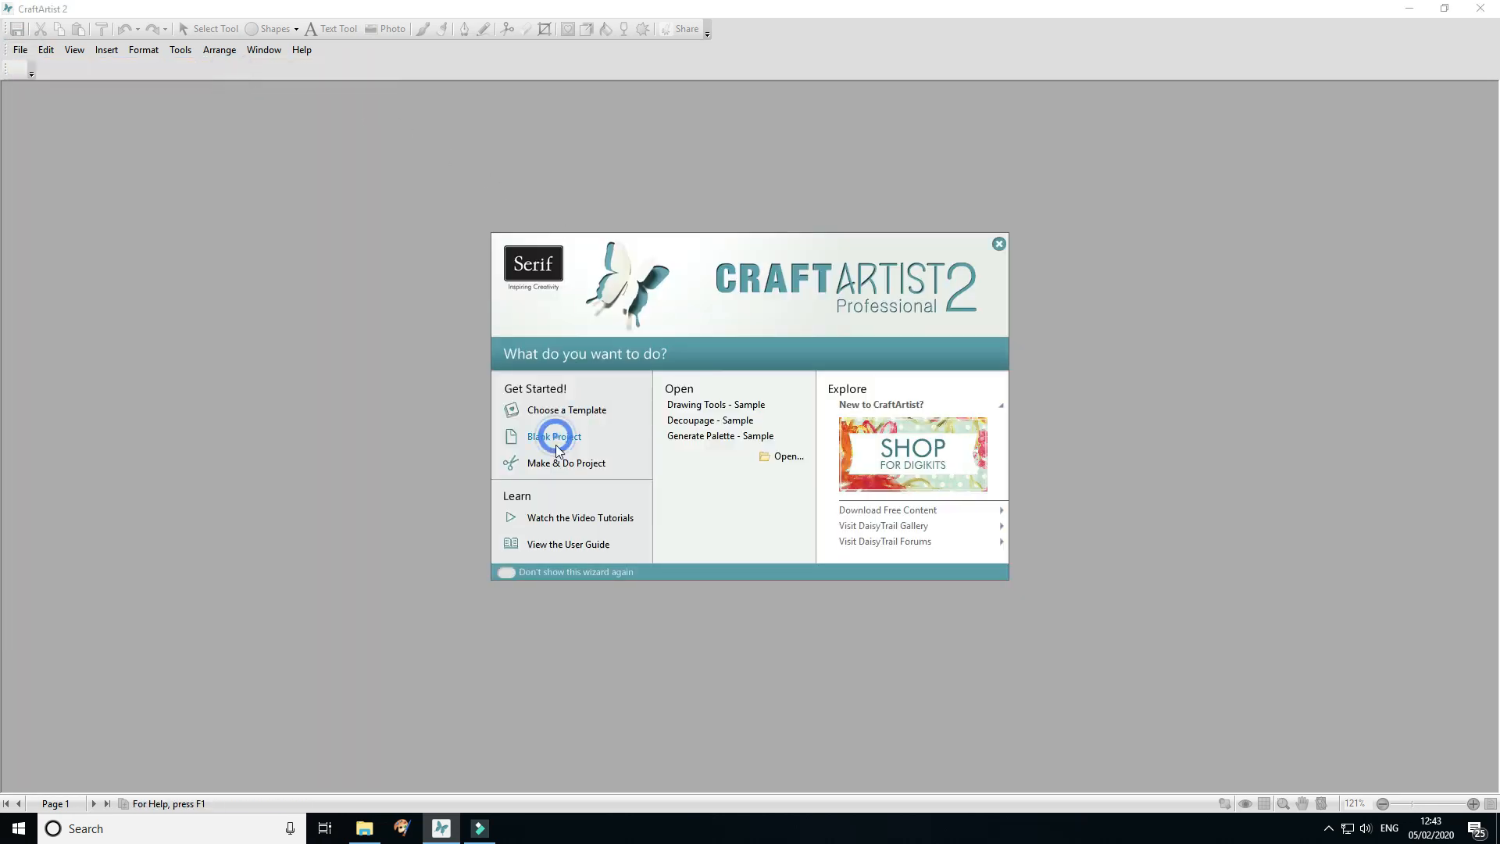
{"action": "left_click", "coordinate": [816, 453]}
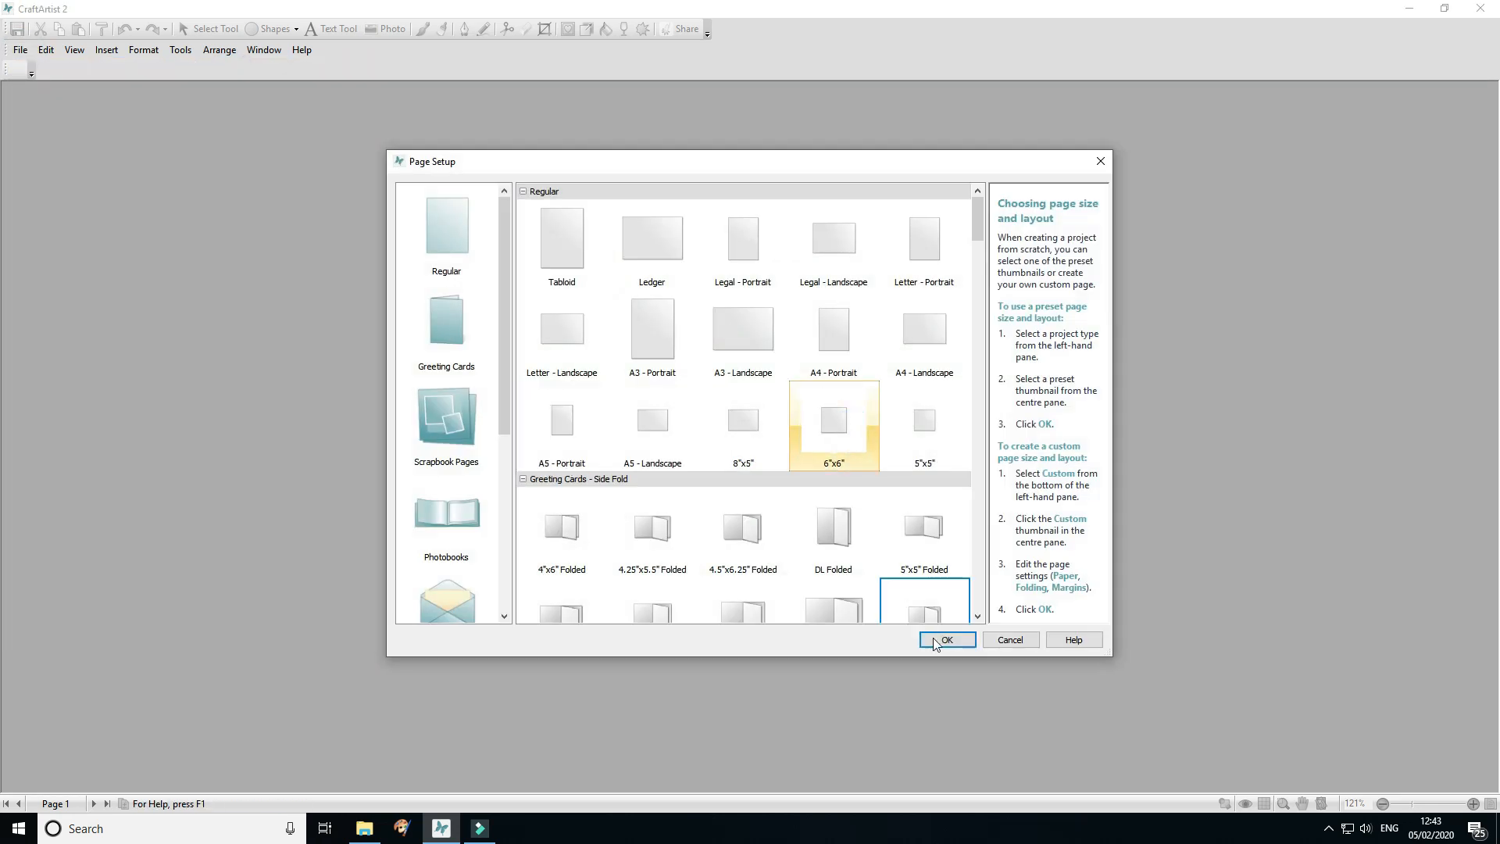
{"action": "left_click", "coordinate": [947, 640]}
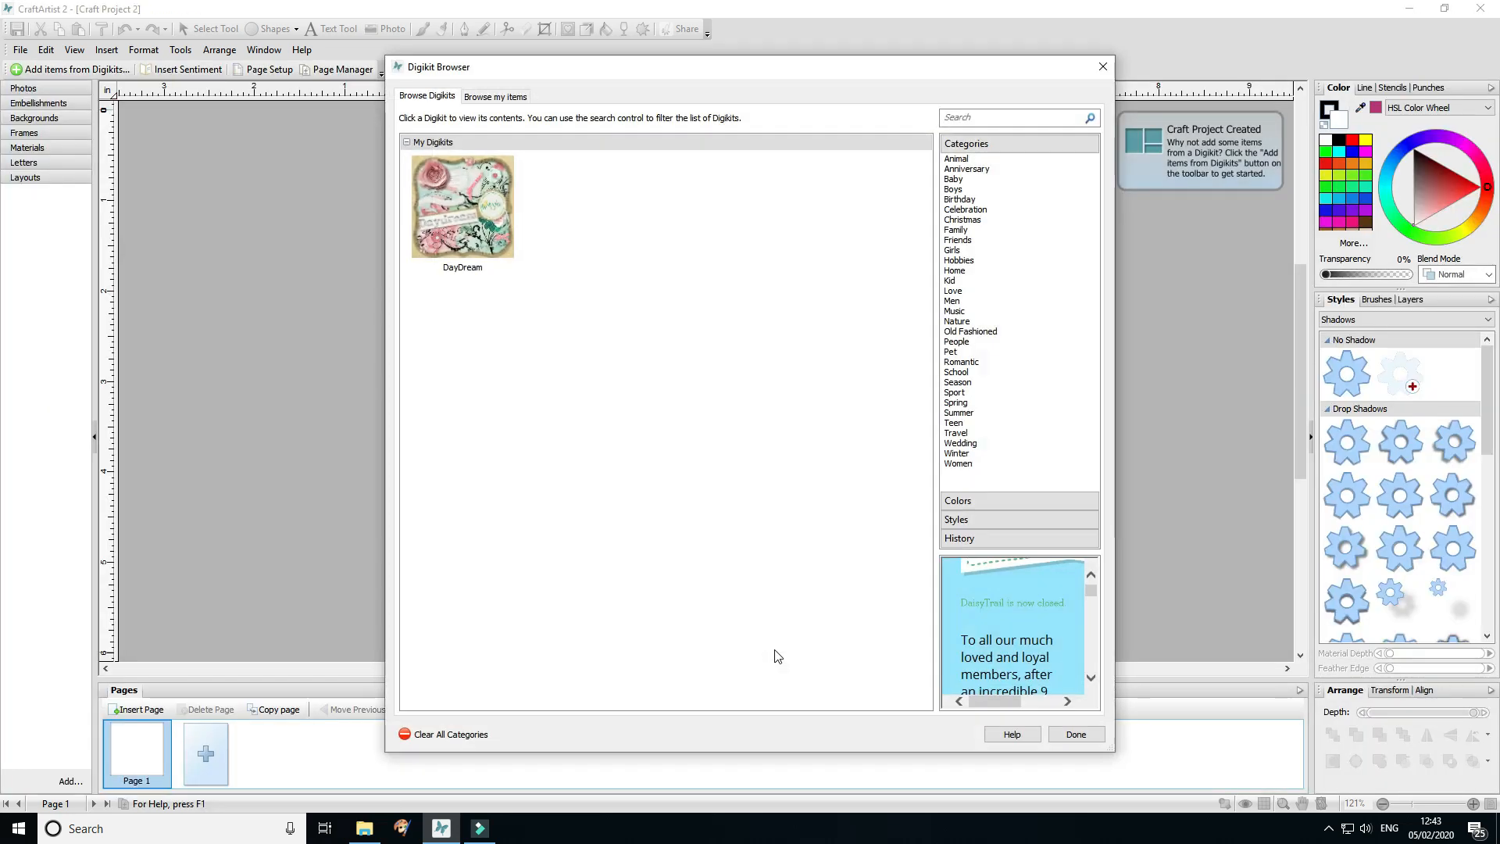
{"action": "left_click", "coordinate": [1076, 735]}
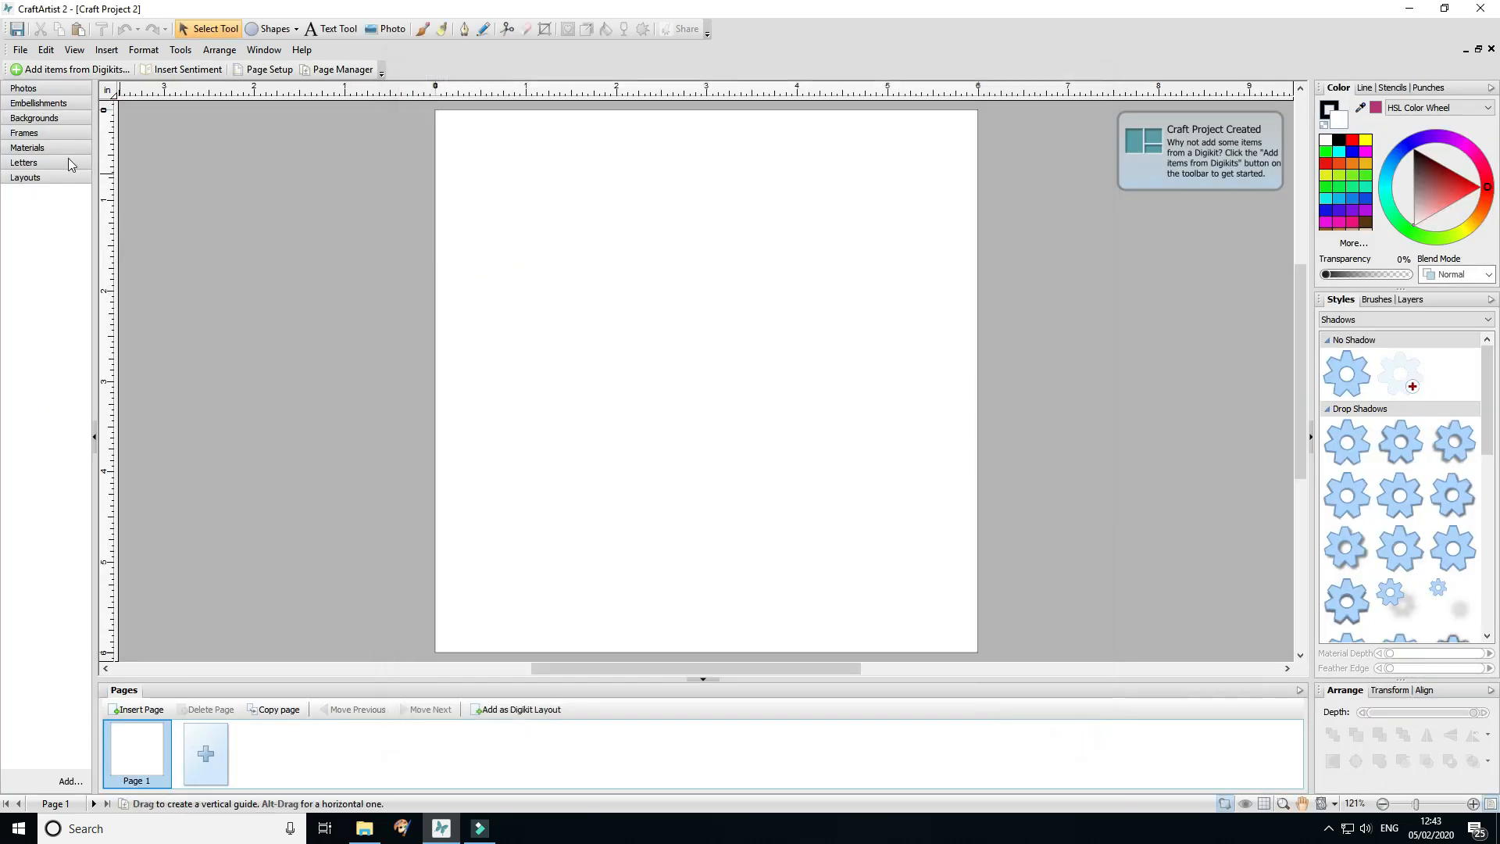
Step: Import the "aaaaa" Digikit from the Desktop, moving its files rather than copying them
{"action": "left_click", "coordinate": [19, 49]}
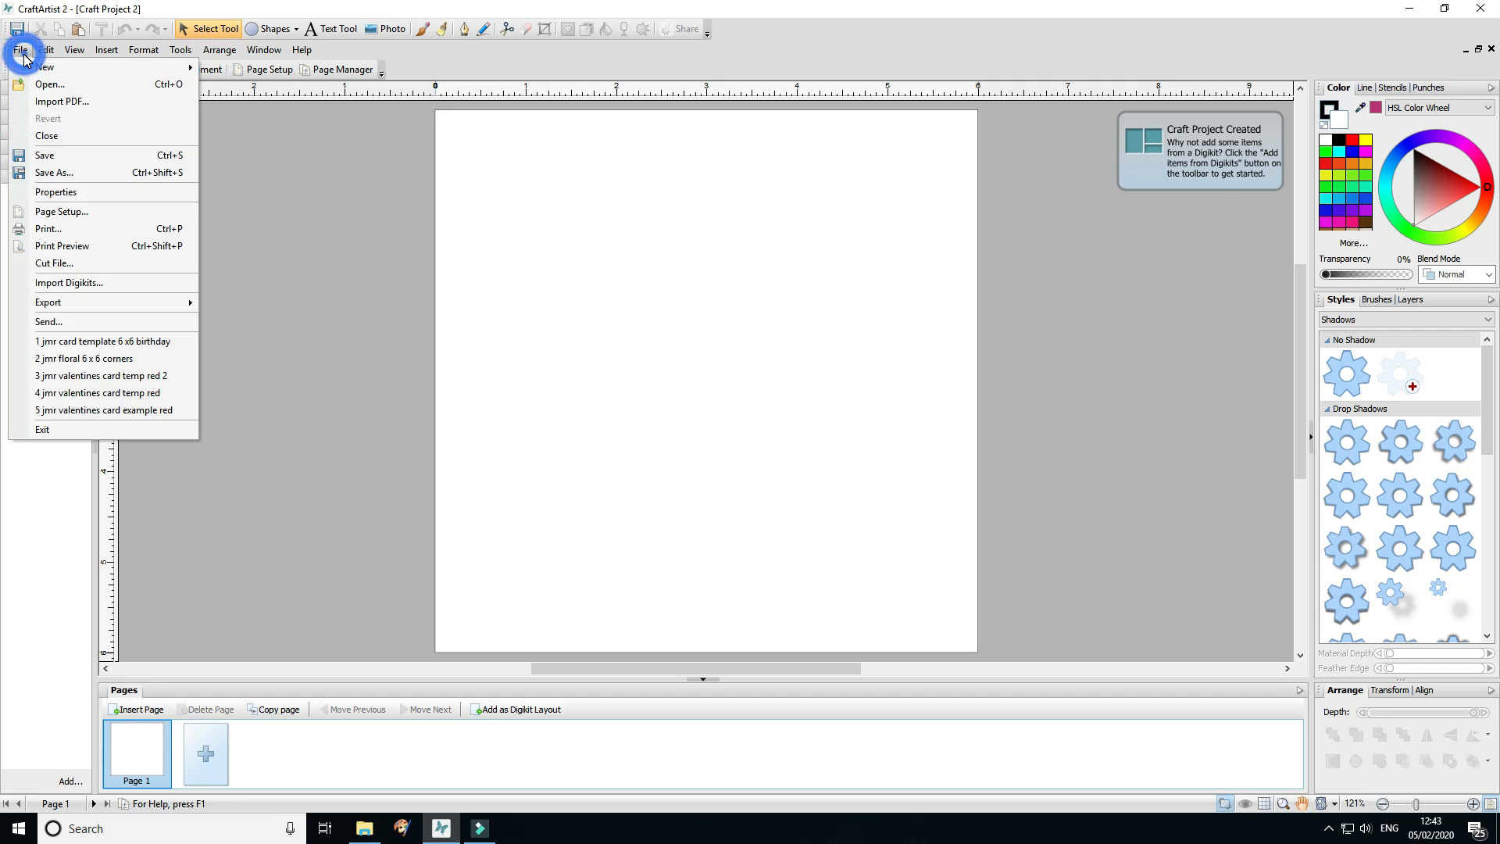
{"action": "left_click", "coordinate": [52, 283]}
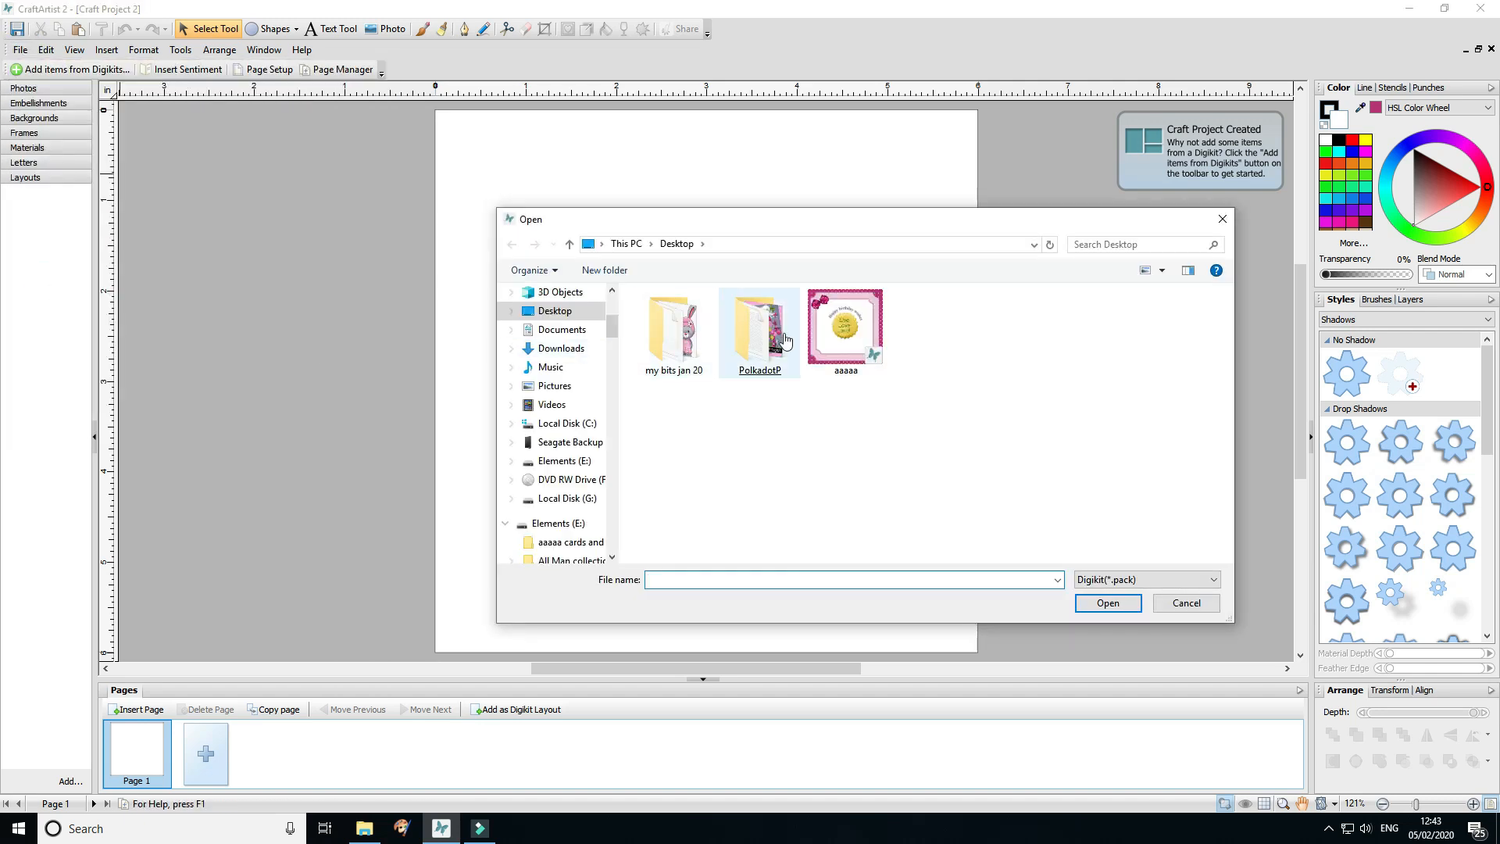
{"action": "double_click", "coordinate": [832, 337]}
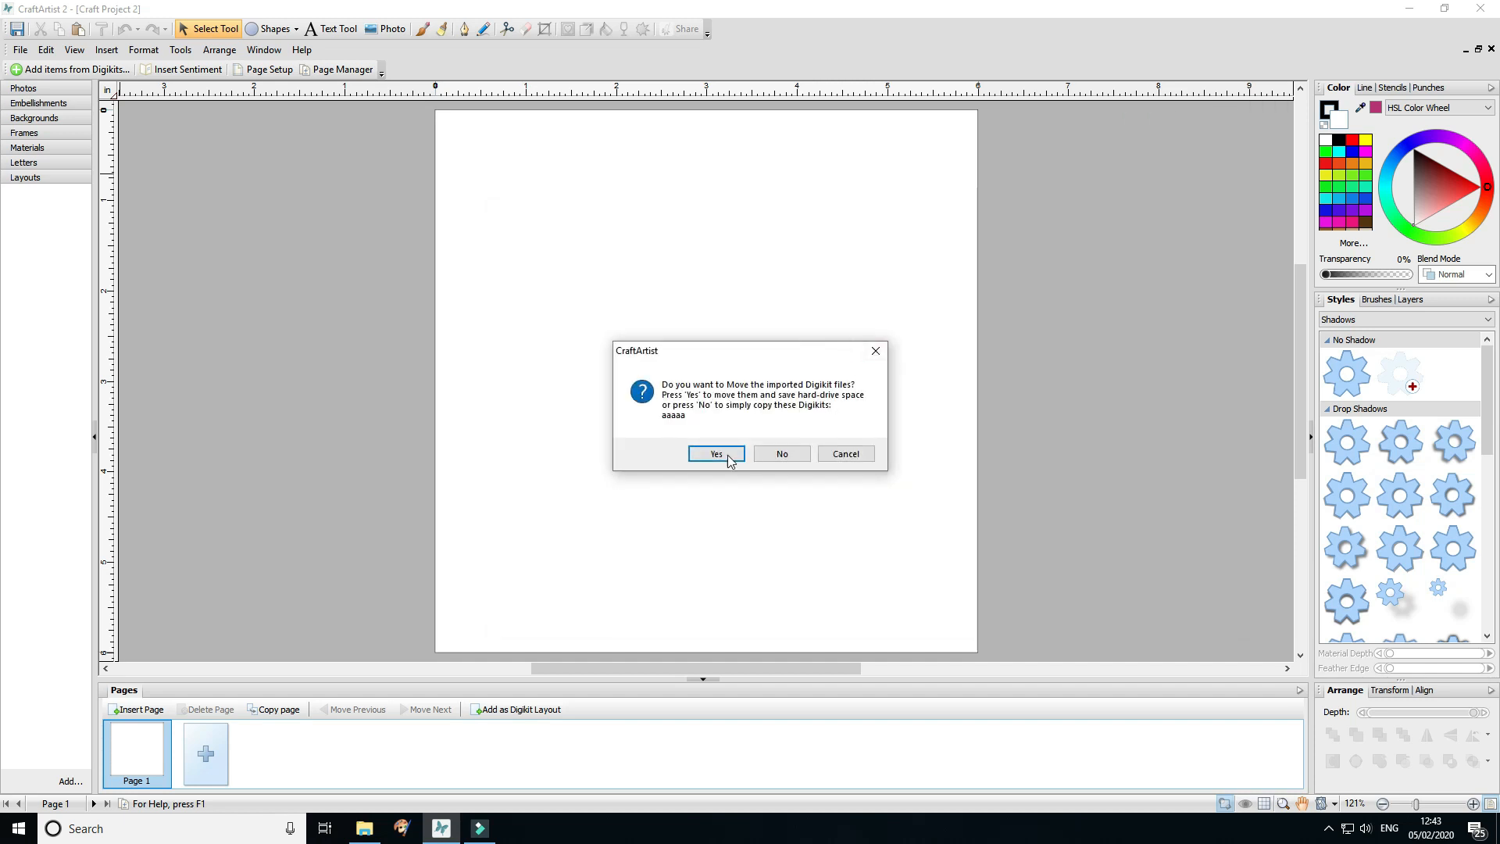
{"action": "left_click", "coordinate": [709, 460]}
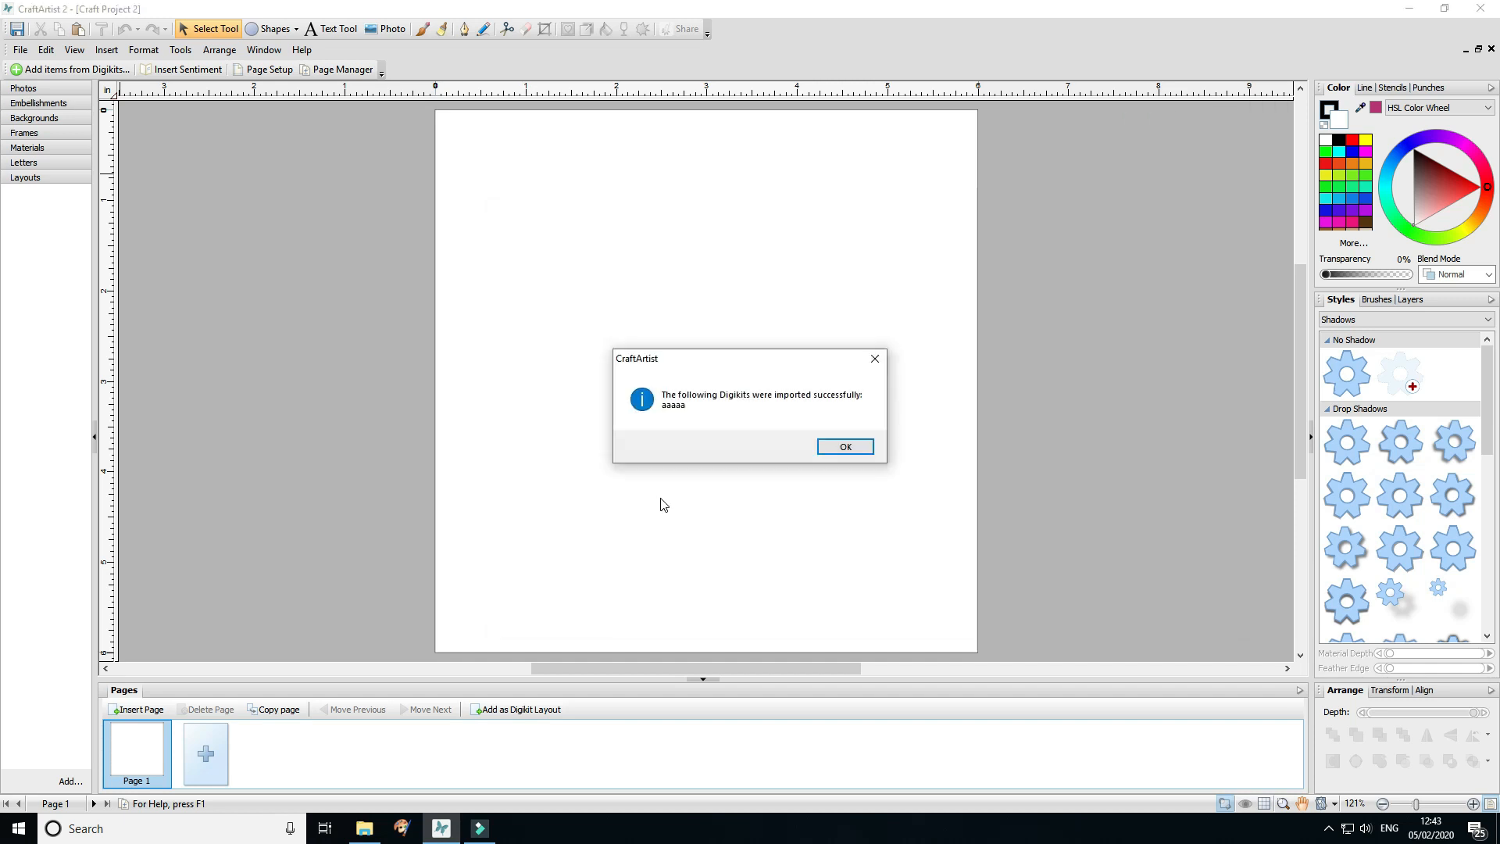
{"action": "left_click", "coordinate": [846, 448]}
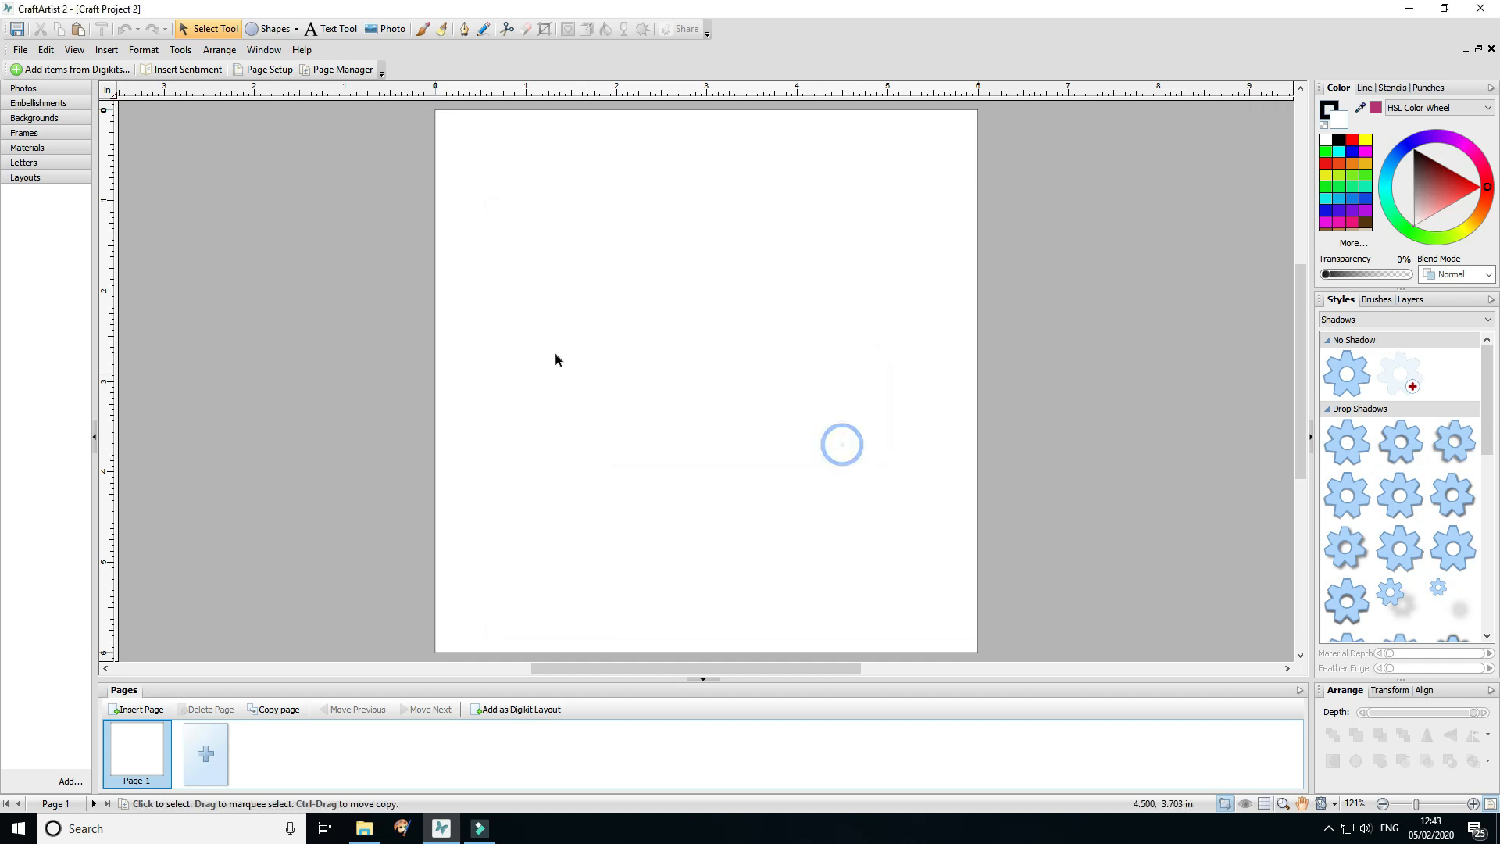
Step: Add the complete "aaaaa" Digikit to the project and close the Digikit Browser
{"action": "left_click", "coordinate": [41, 69]}
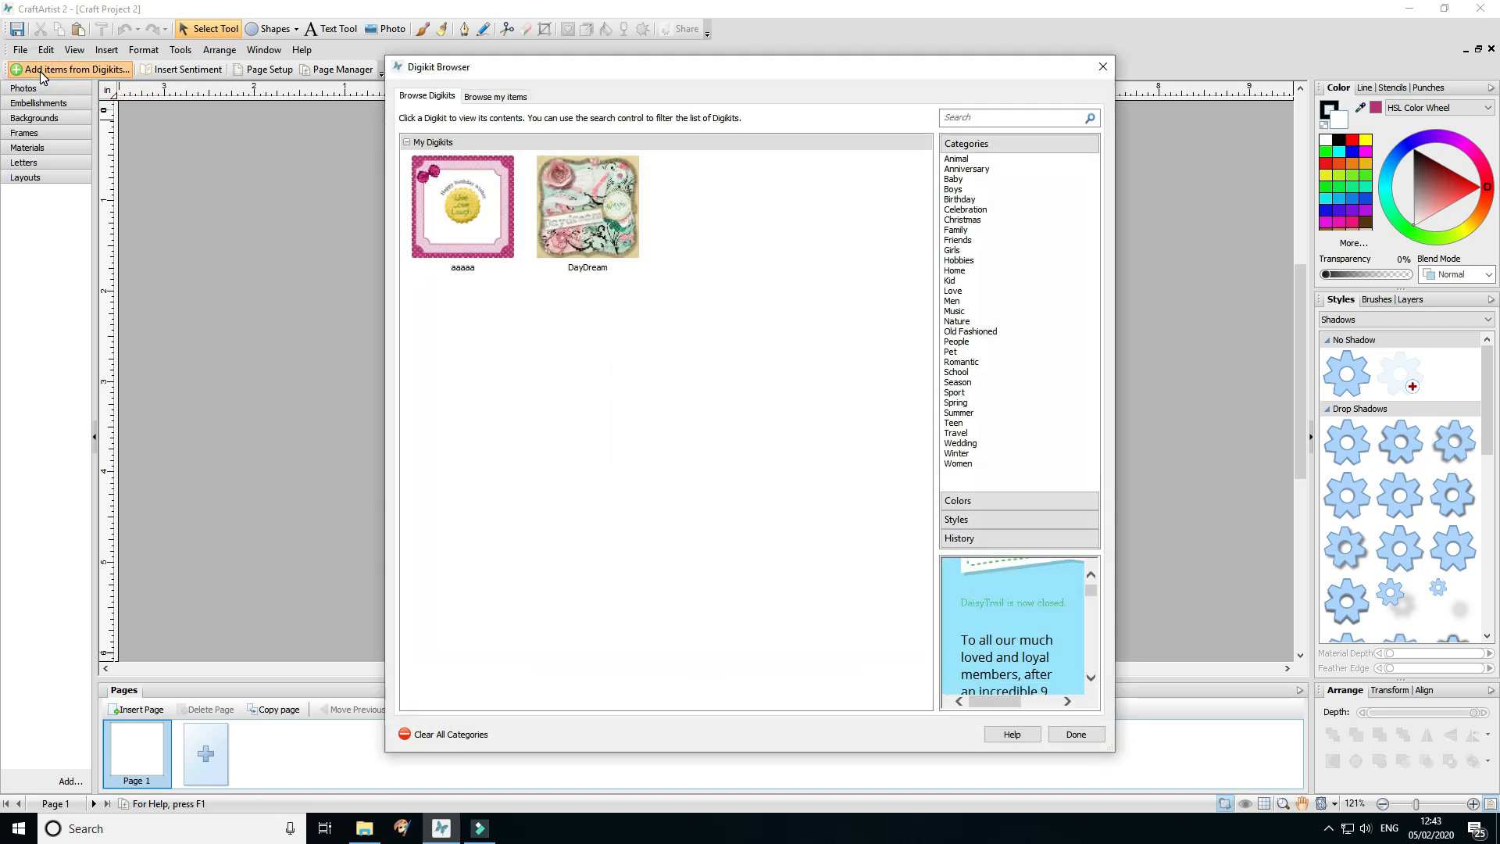
{"action": "left_click", "coordinate": [446, 219]}
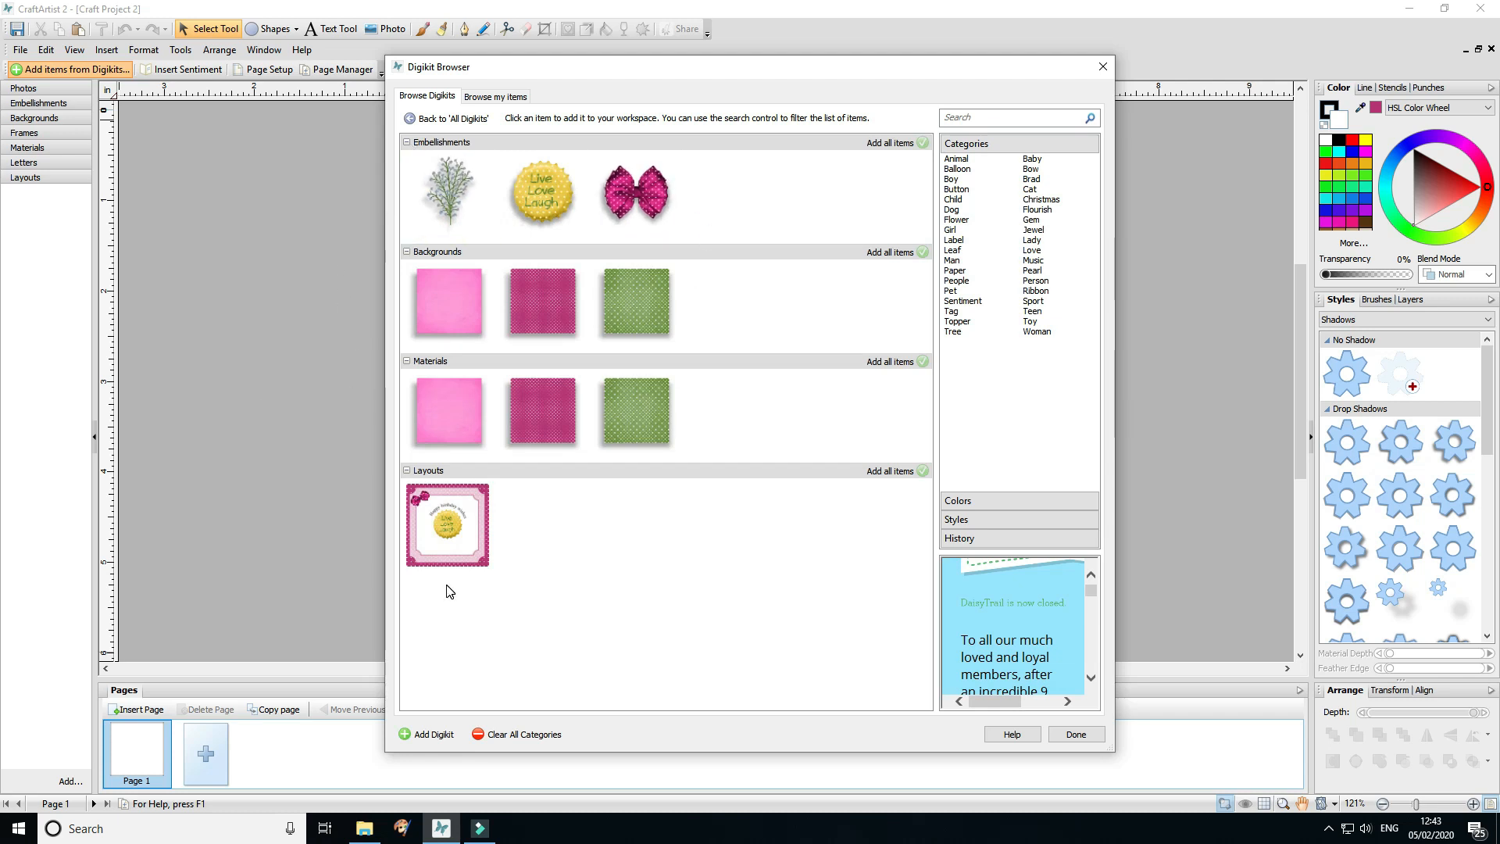
{"action": "left_click", "coordinate": [428, 734]}
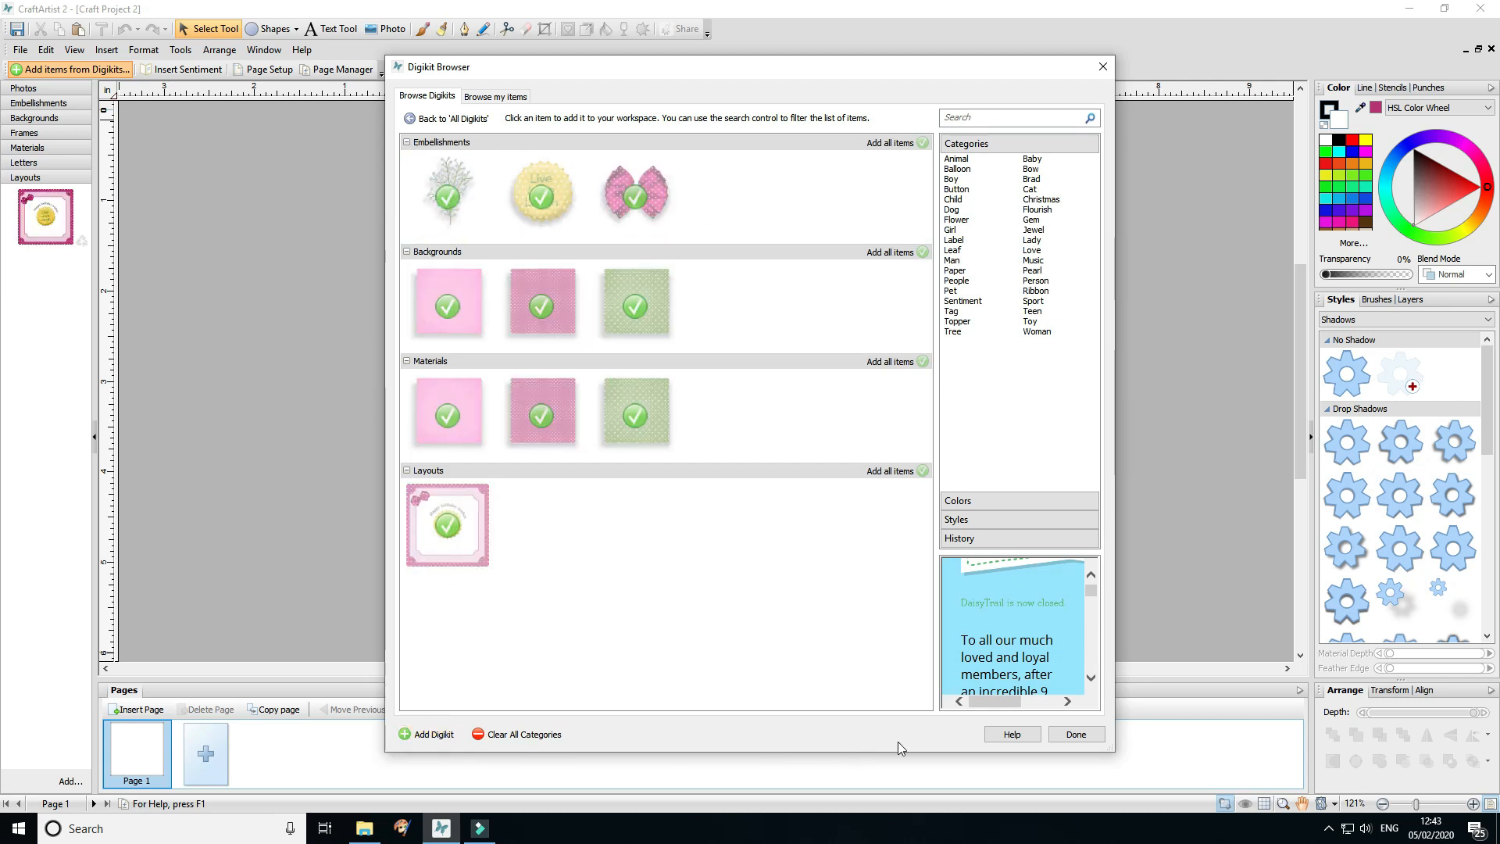
{"action": "left_click", "coordinate": [1076, 734]}
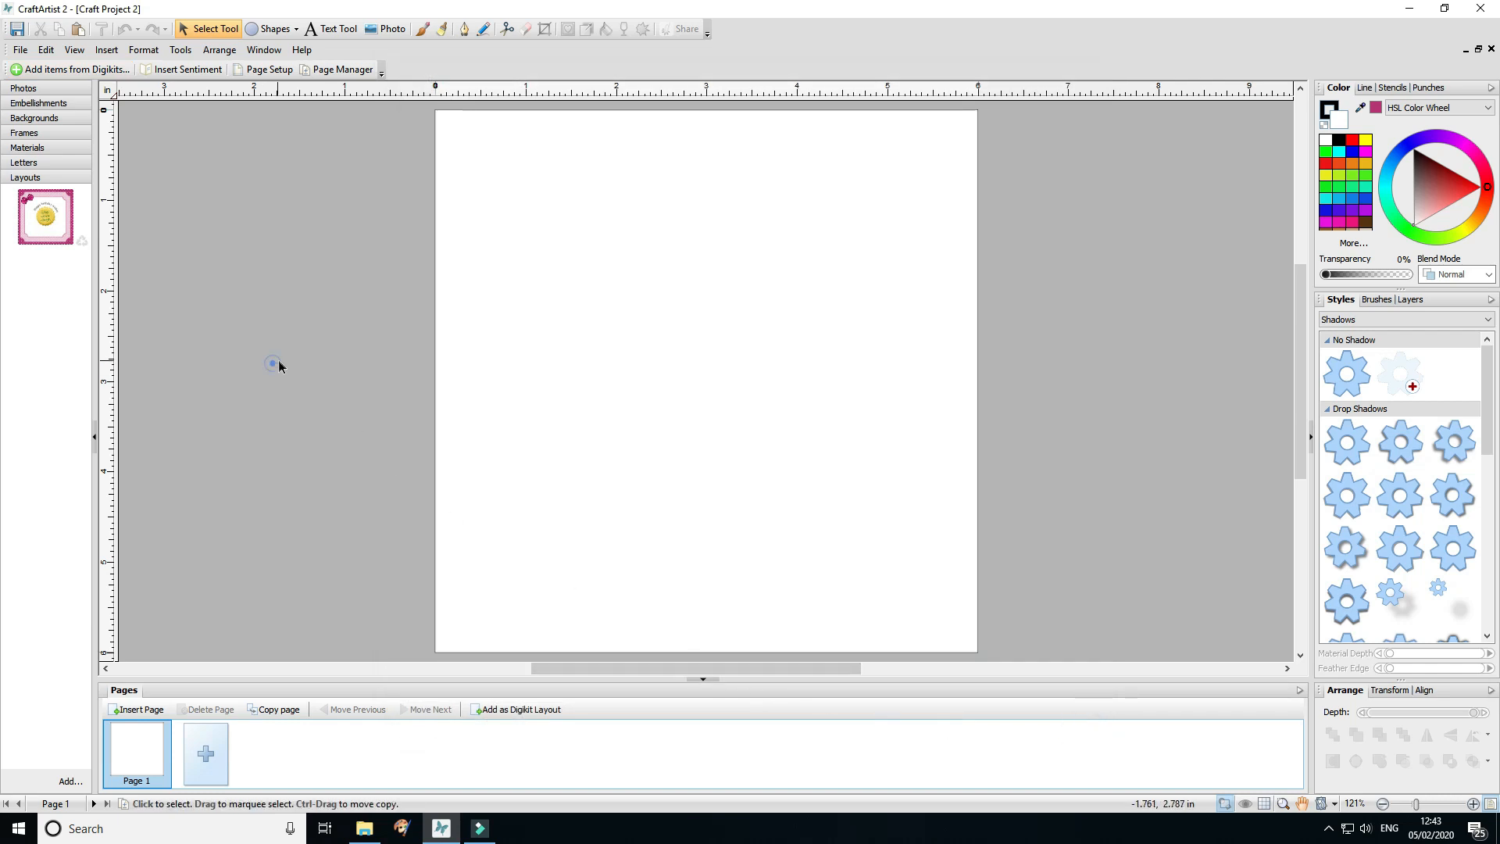
Step: Apply the birthday card layout to the blank page and ungroup its objects
{"action": "left_click_drag", "start_coordinate": [47, 230], "coordinate": [576, 335]}
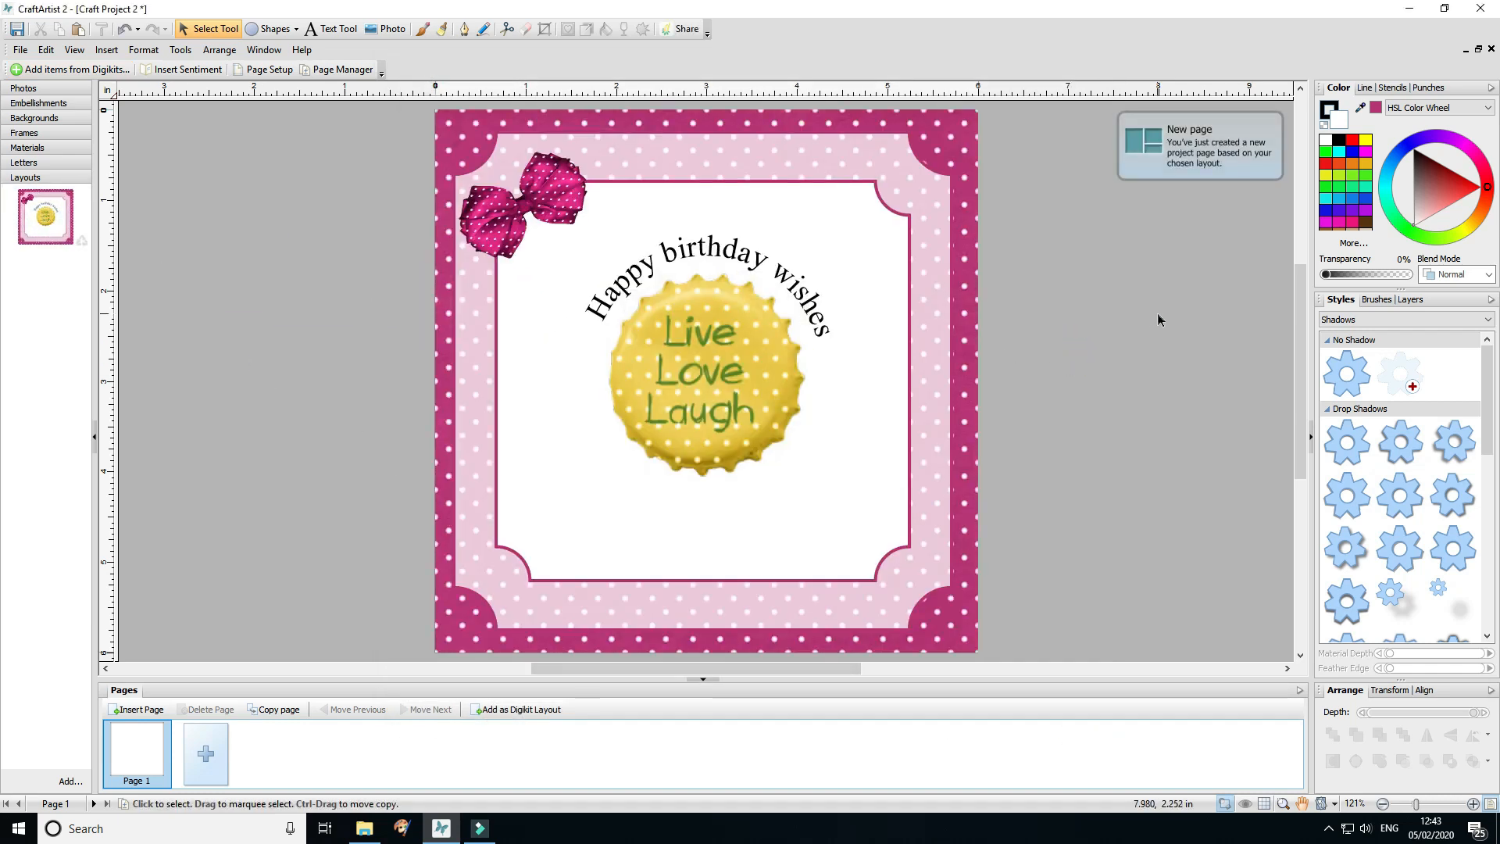
{"action": "left_click", "coordinate": [762, 364]}
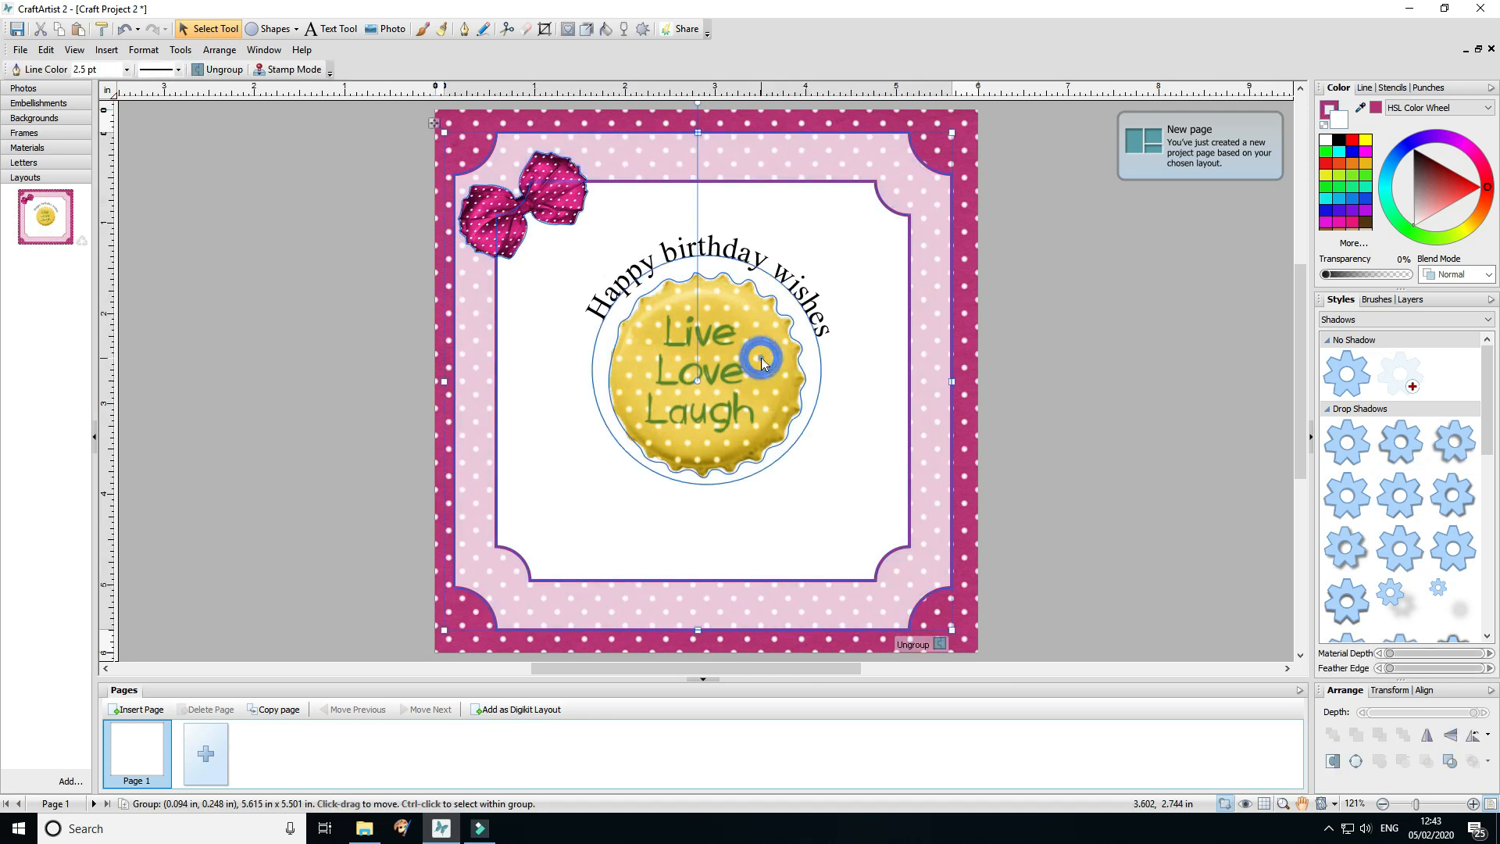
{"action": "left_click", "coordinate": [903, 646]}
{"action": "left_click", "coordinate": [1105, 439]}
Step: Move the yellow "Live Love Laugh" badge off the card, then move the bow under the birthday text and enlarge it
{"action": "left_click", "coordinate": [680, 383]}
{"action": "left_click_drag", "start_coordinate": [679, 382], "coordinate": [259, 348]}
{"action": "left_click_drag", "start_coordinate": [484, 228], "coordinate": [666, 380]}
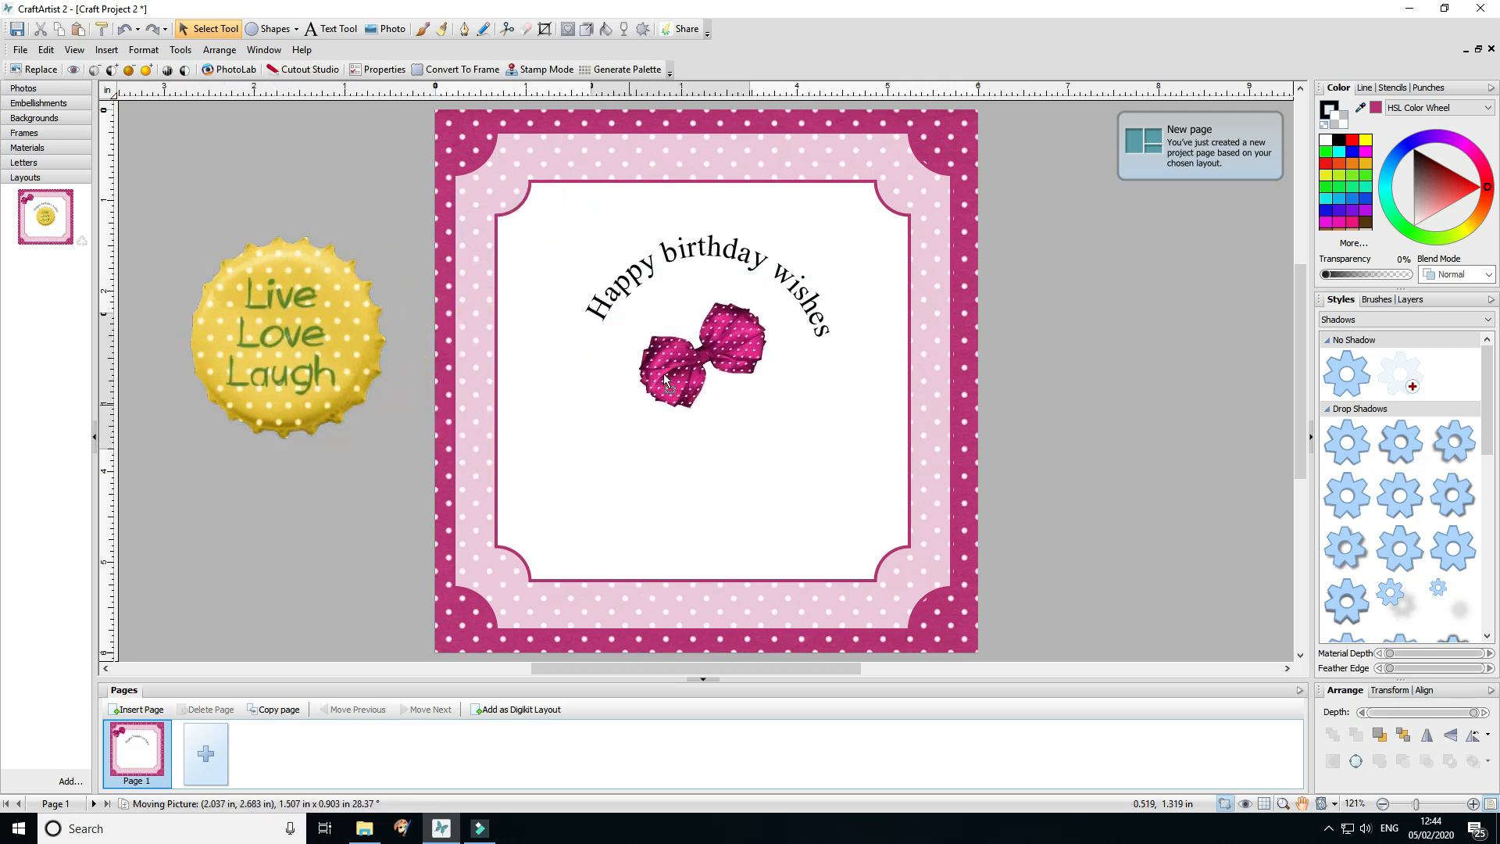
{"action": "left_click_drag", "start_coordinate": [785, 349], "coordinate": [828, 328]}
{"action": "left_click", "coordinate": [1098, 375]}
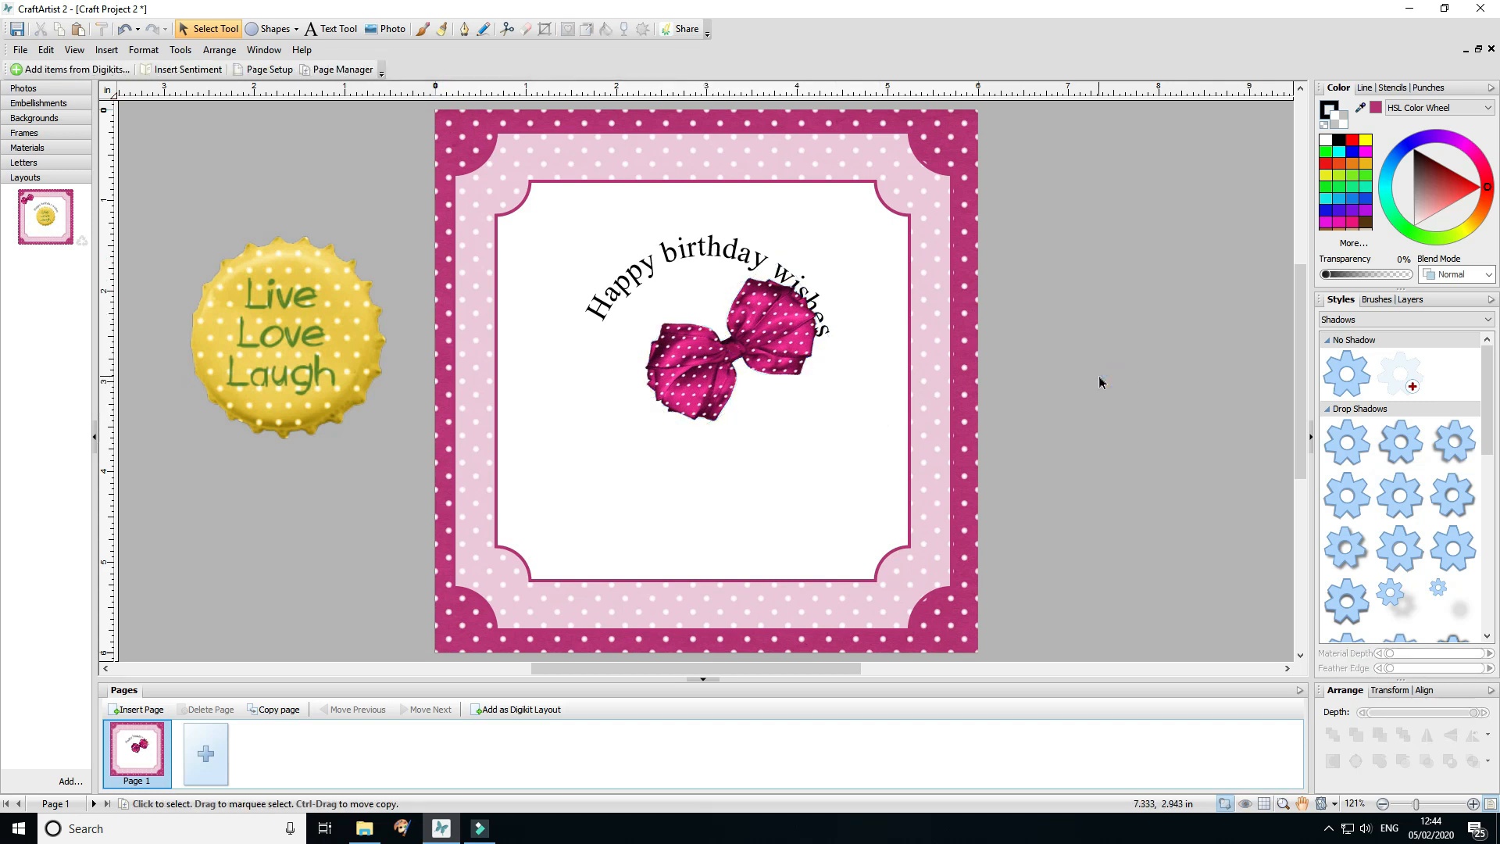